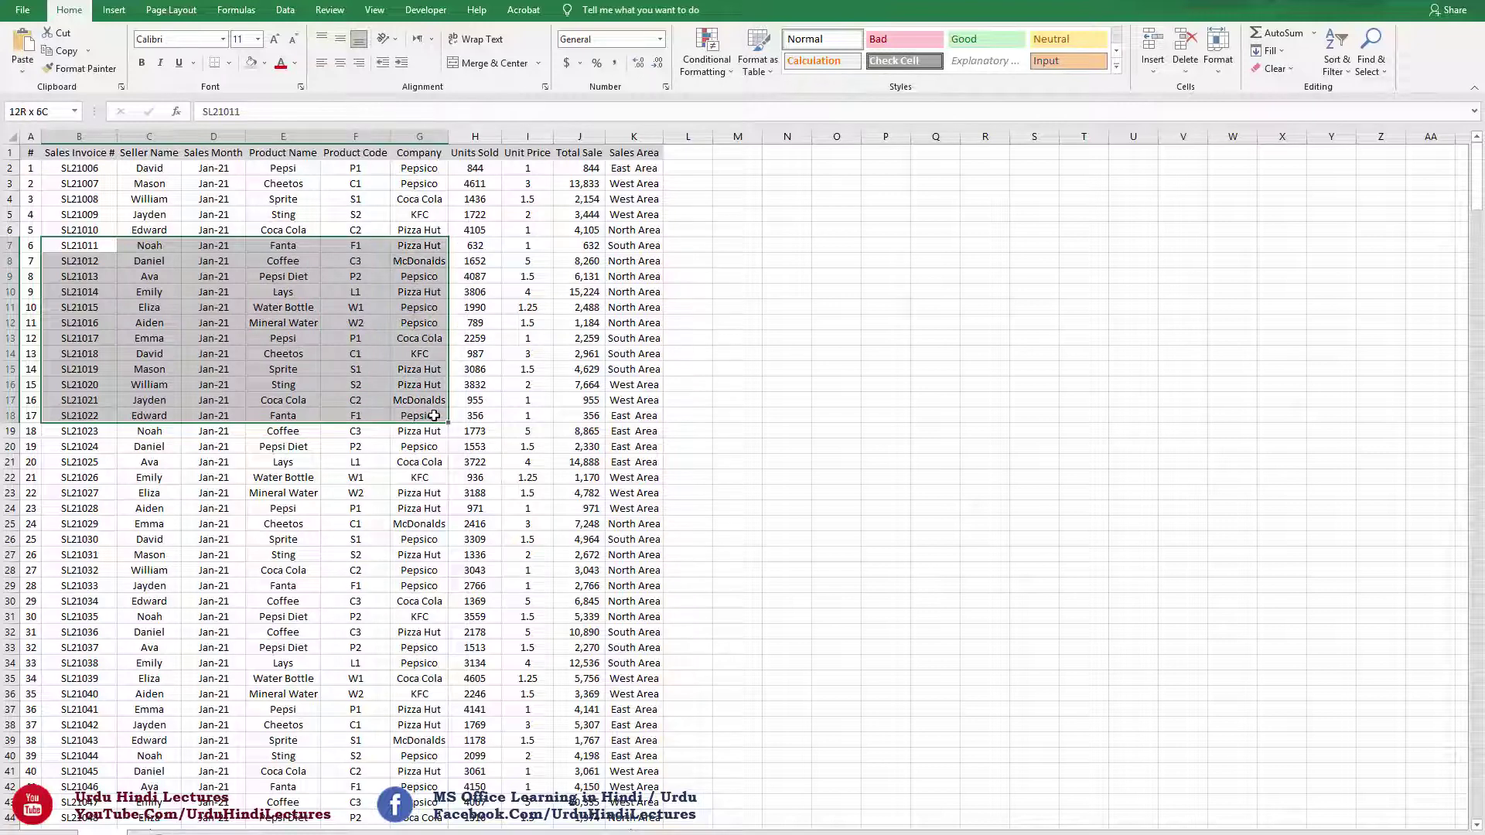
# - Look over the sales records, from the invoice numbers and seller names across to the sales area column
pyautogui.click(558, 384)
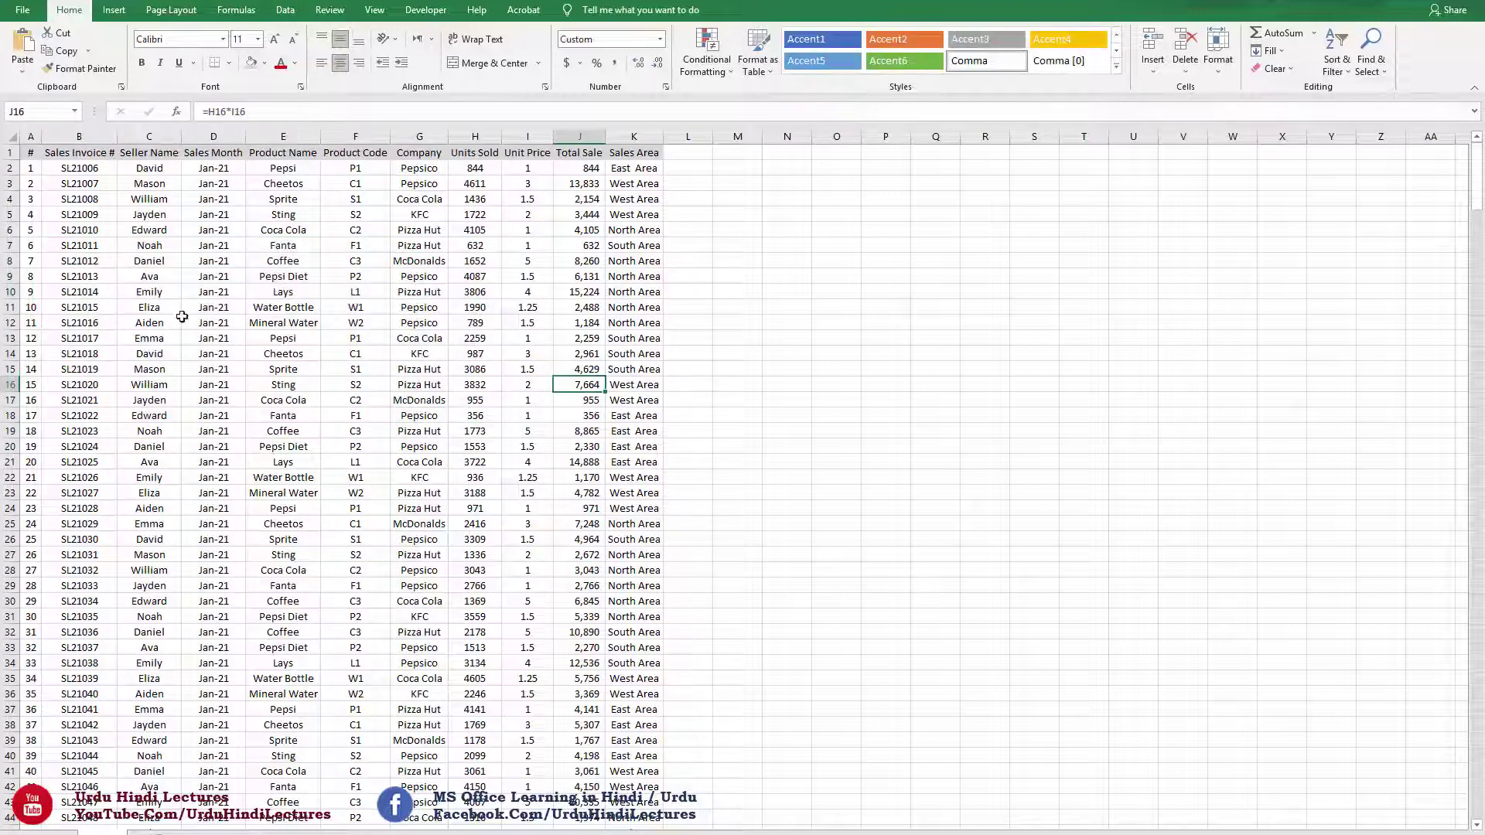
pyautogui.click(29, 200)
pyautogui.moveTo(29, 200); pyautogui.dragTo(81, 338)
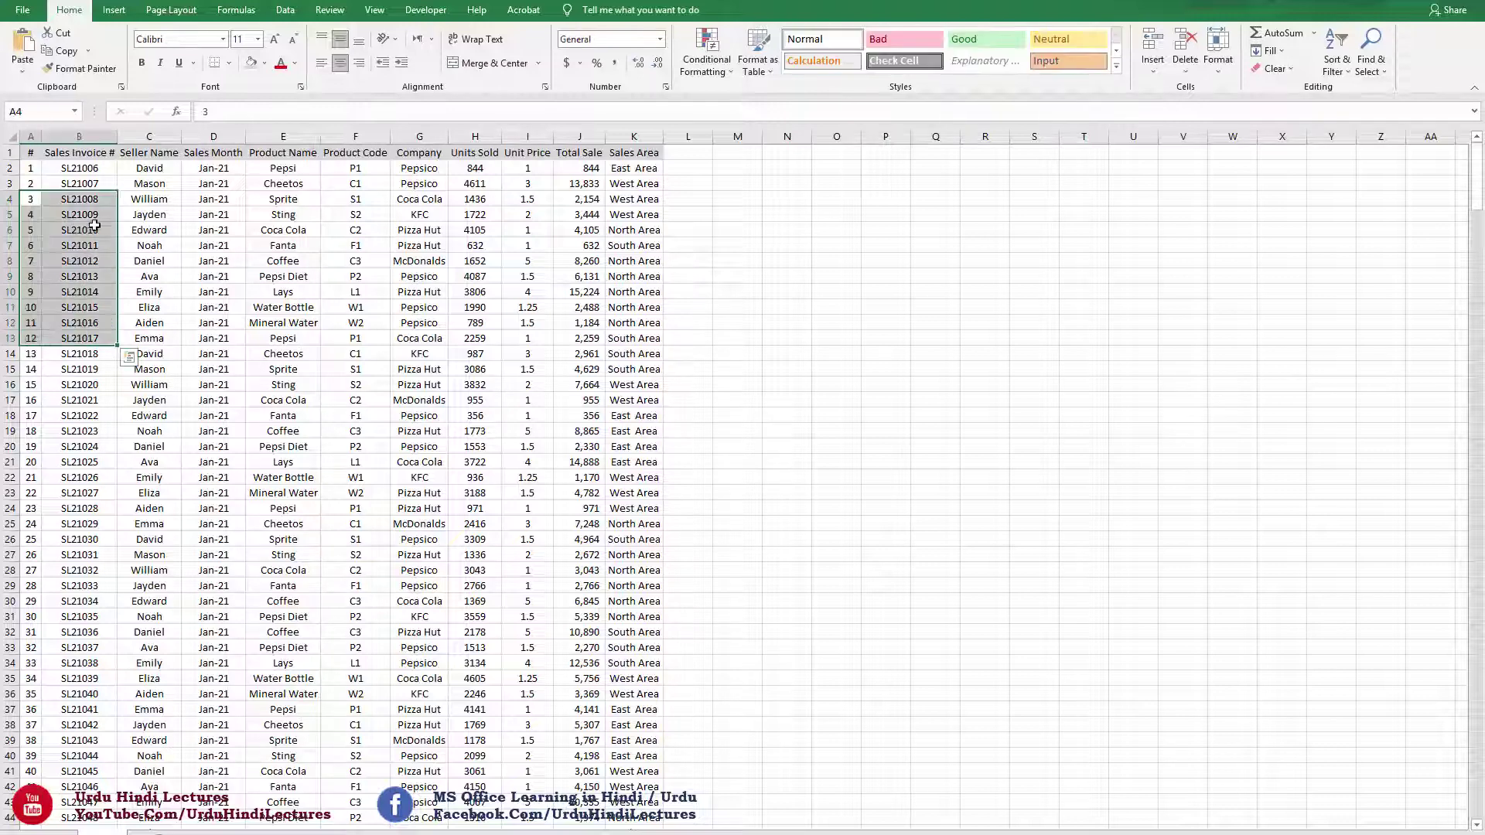
pyautogui.moveTo(95, 225); pyautogui.dragTo(100, 308)
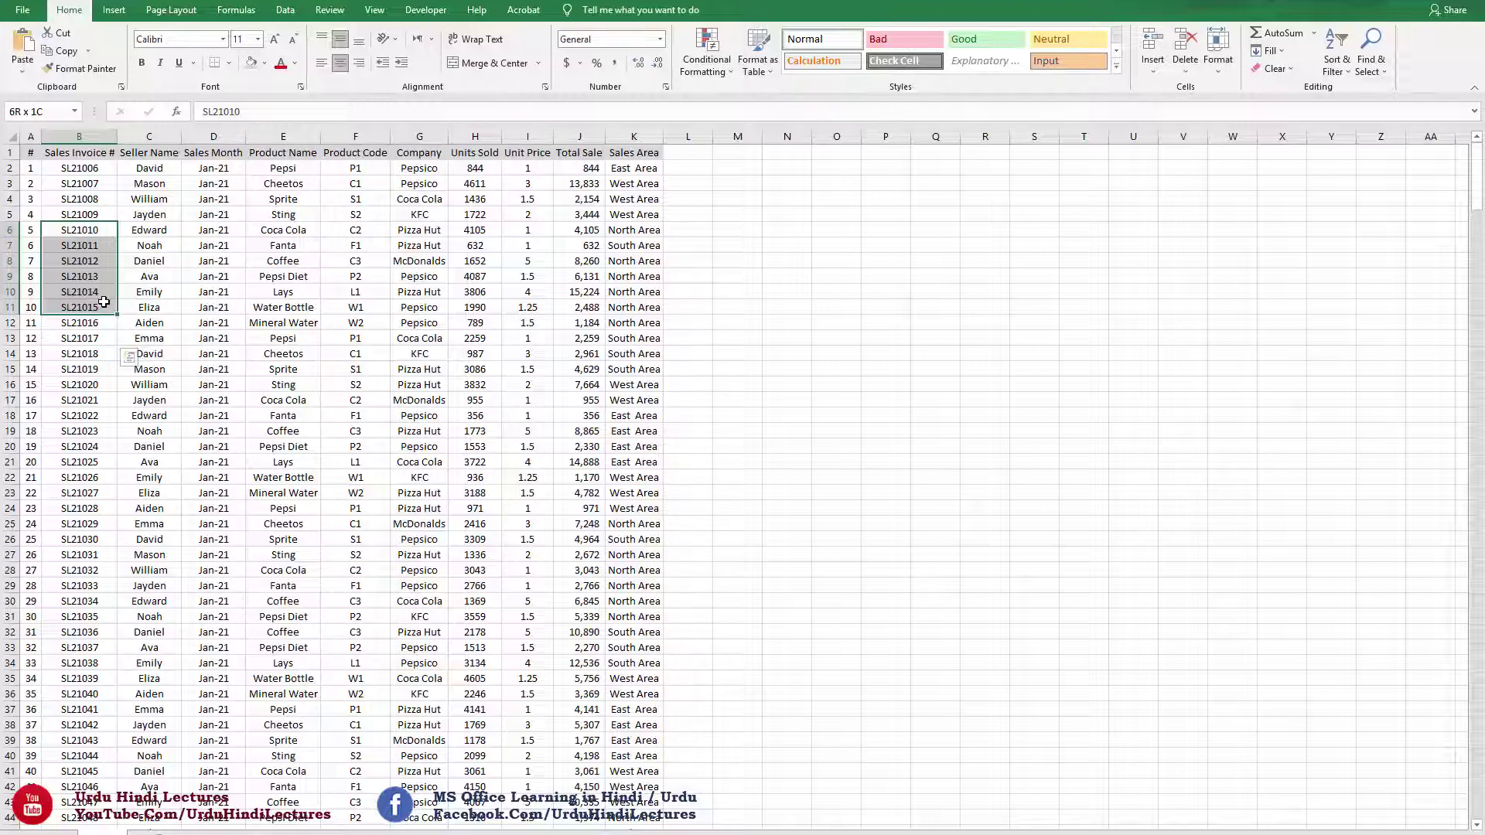
pyautogui.moveTo(104, 301); pyautogui.dragTo(104, 302)
pyautogui.moveTo(88, 200); pyautogui.dragTo(134, 410)
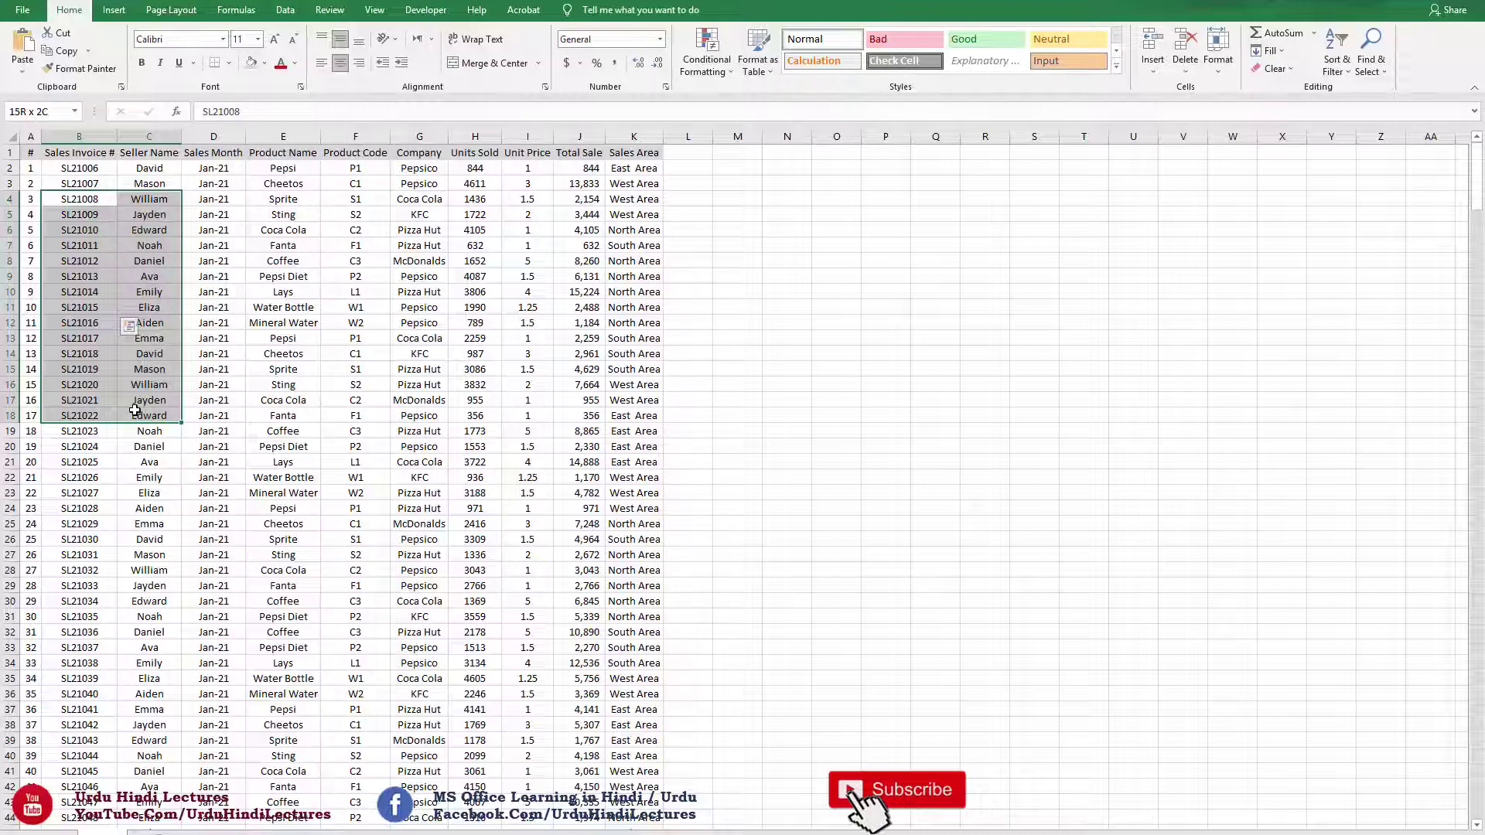
pyautogui.moveTo(206, 245); pyautogui.dragTo(624, 410)
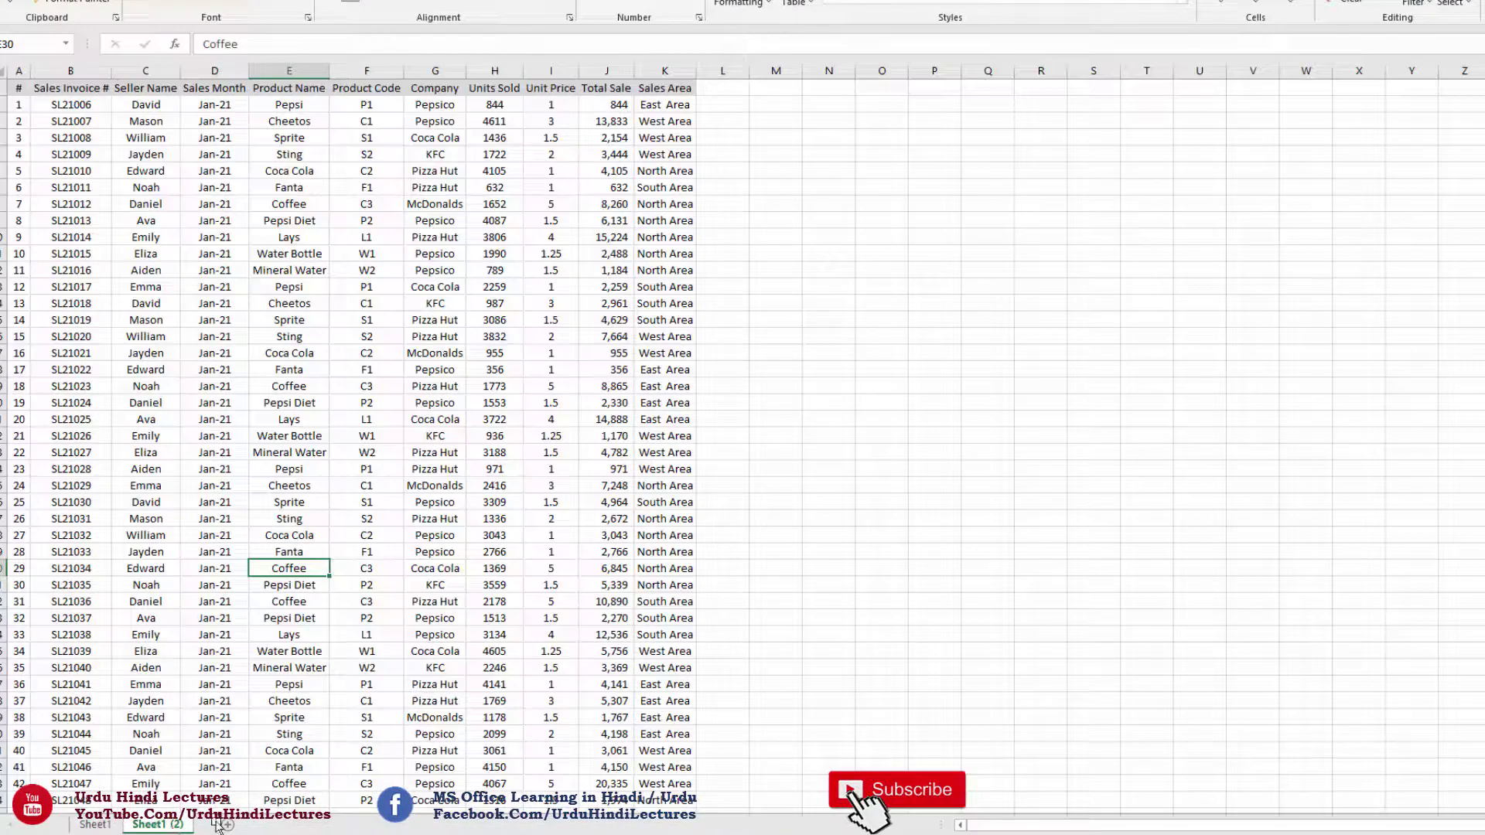
# - Duplicate the sales data sheet twice more after Sheet1 (2) and return to the original Sheet1
pyautogui.moveTo(219, 826); pyautogui.dragTo(288, 826)
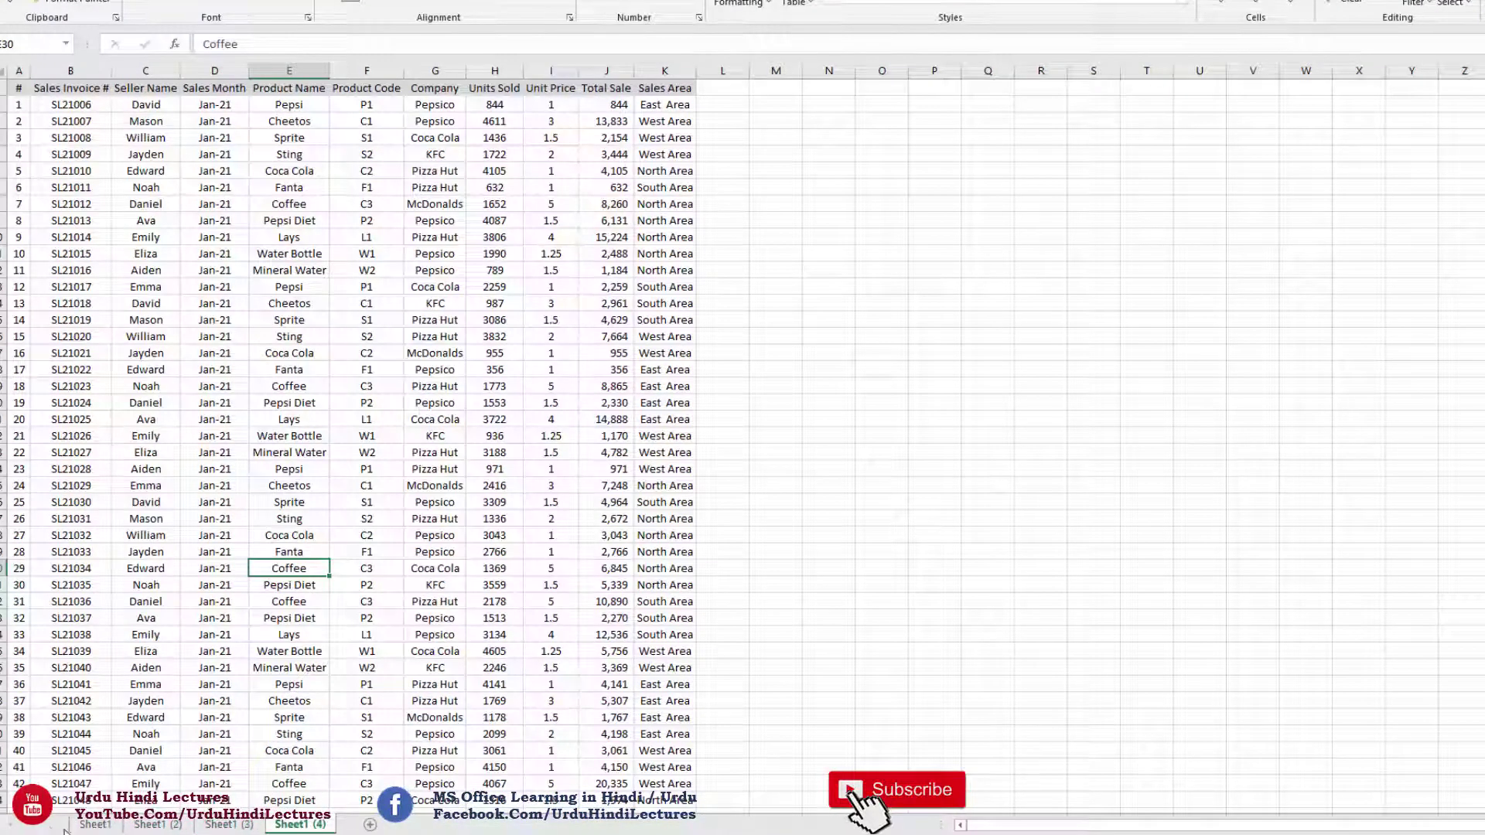
pyautogui.click(95, 825)
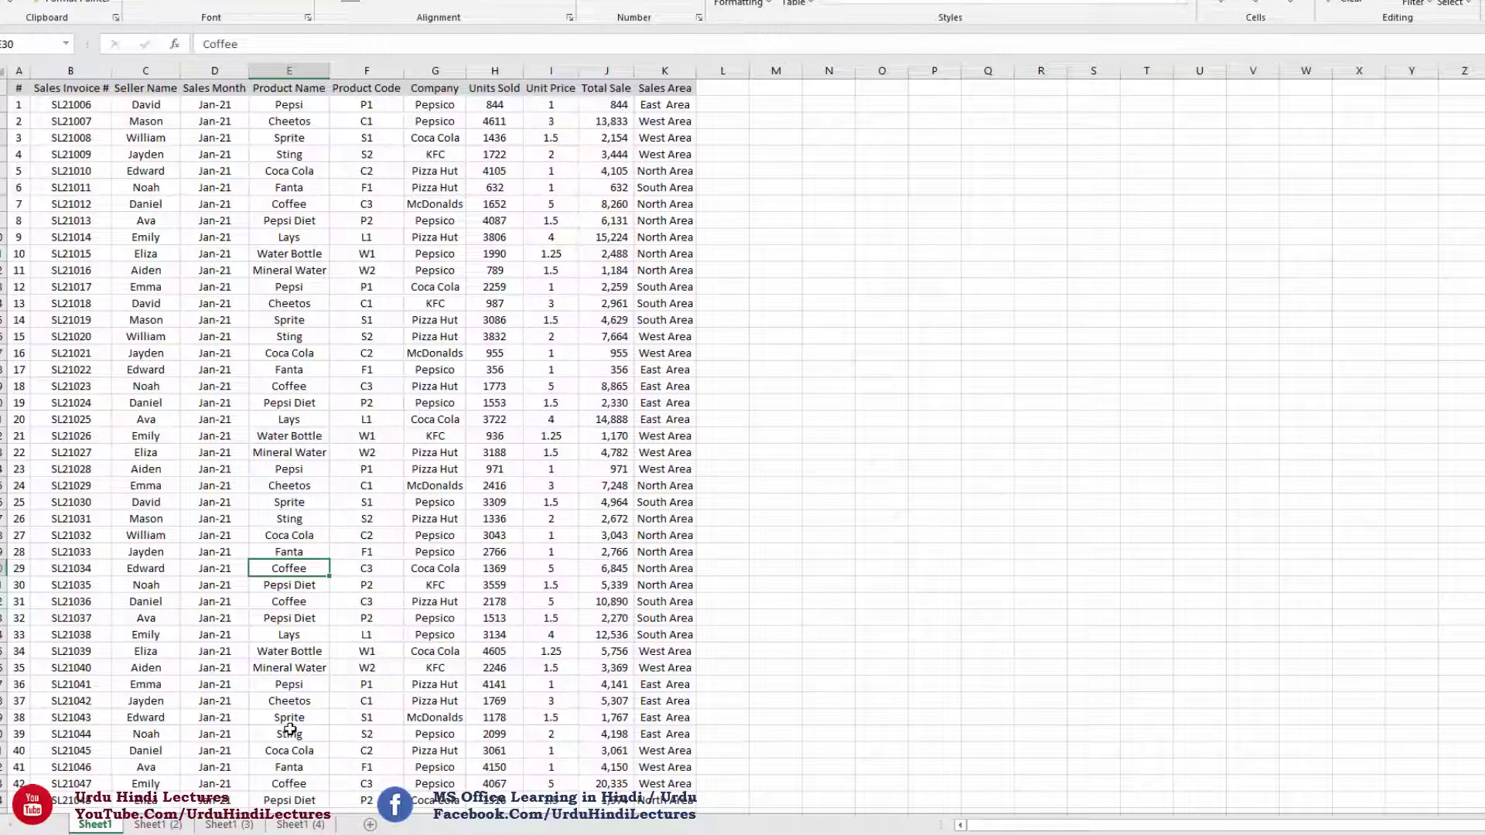
pyautogui.moveTo(495, 303); pyautogui.dragTo(435, 535)
pyautogui.click(490, 604)
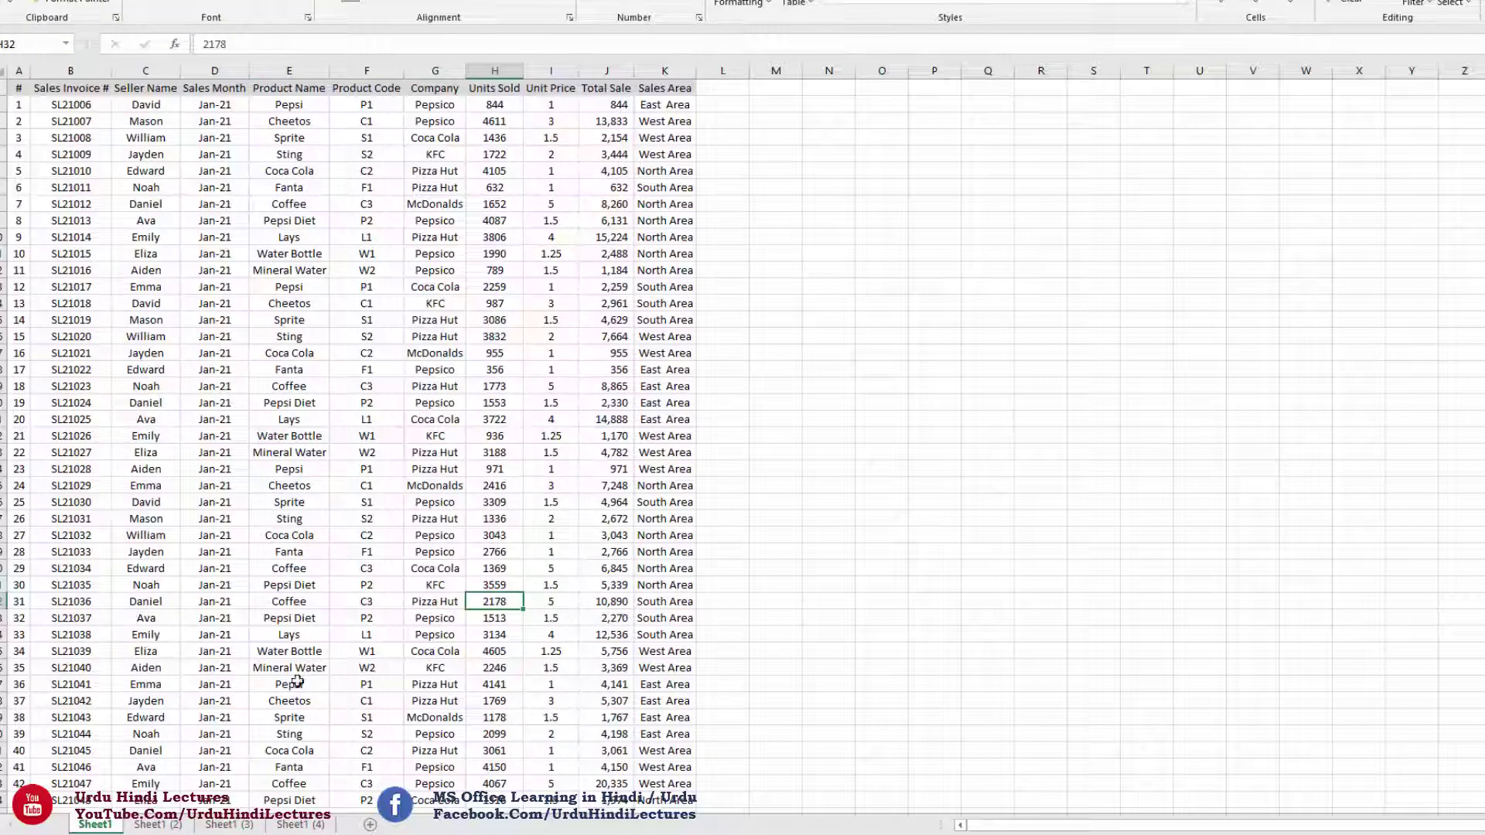
# - Look through the three duplicated sheets, Sheet1 (2), Sheet1 (3) and Sheet1 (4), and the data they contain
pyautogui.click(158, 824)
pyautogui.click(219, 824)
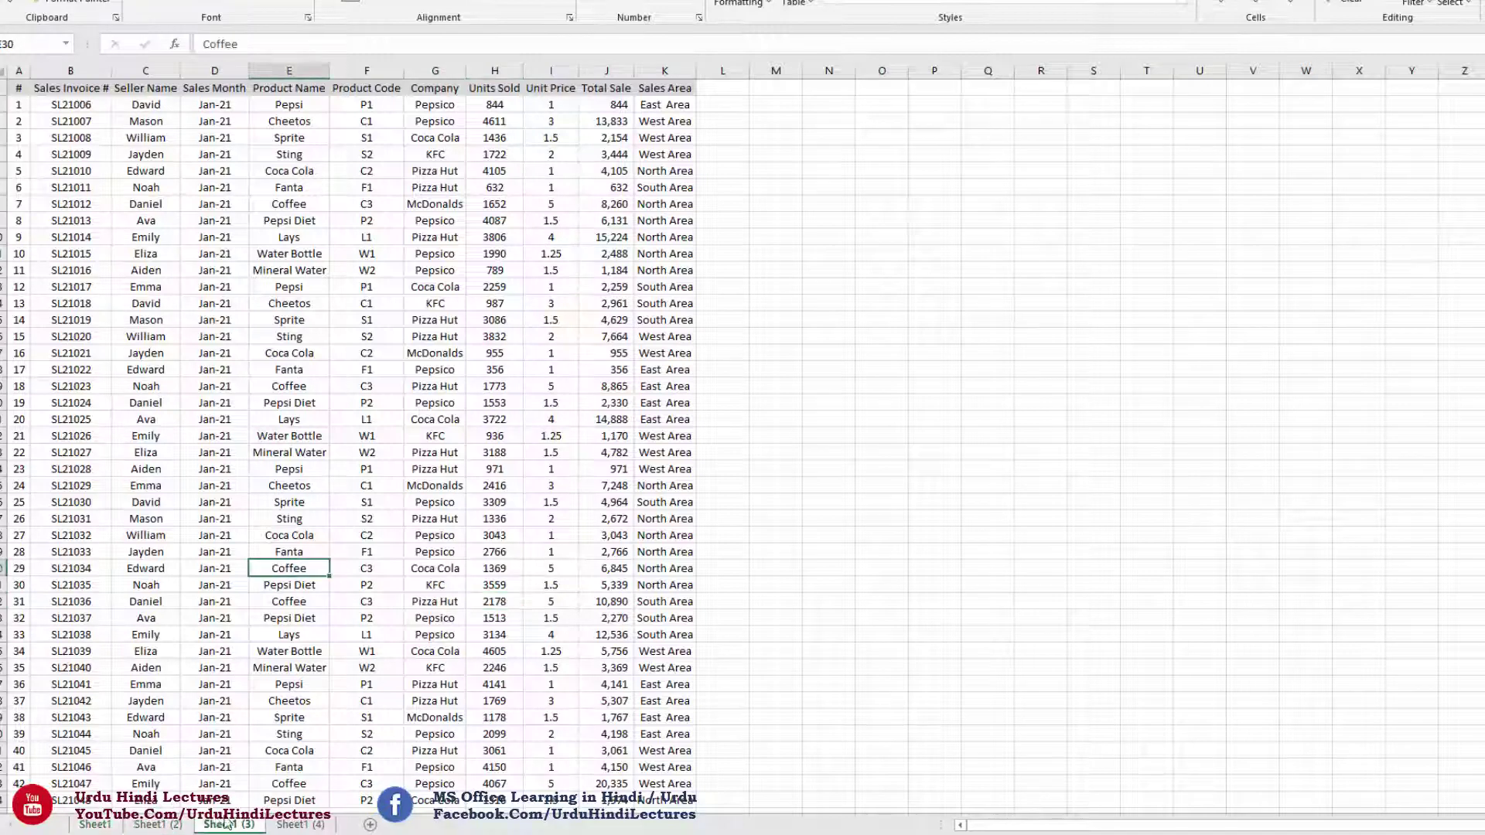
pyautogui.keyDown('ctrl'); pyautogui.click(300, 825); pyautogui.keyUp('ctrl')
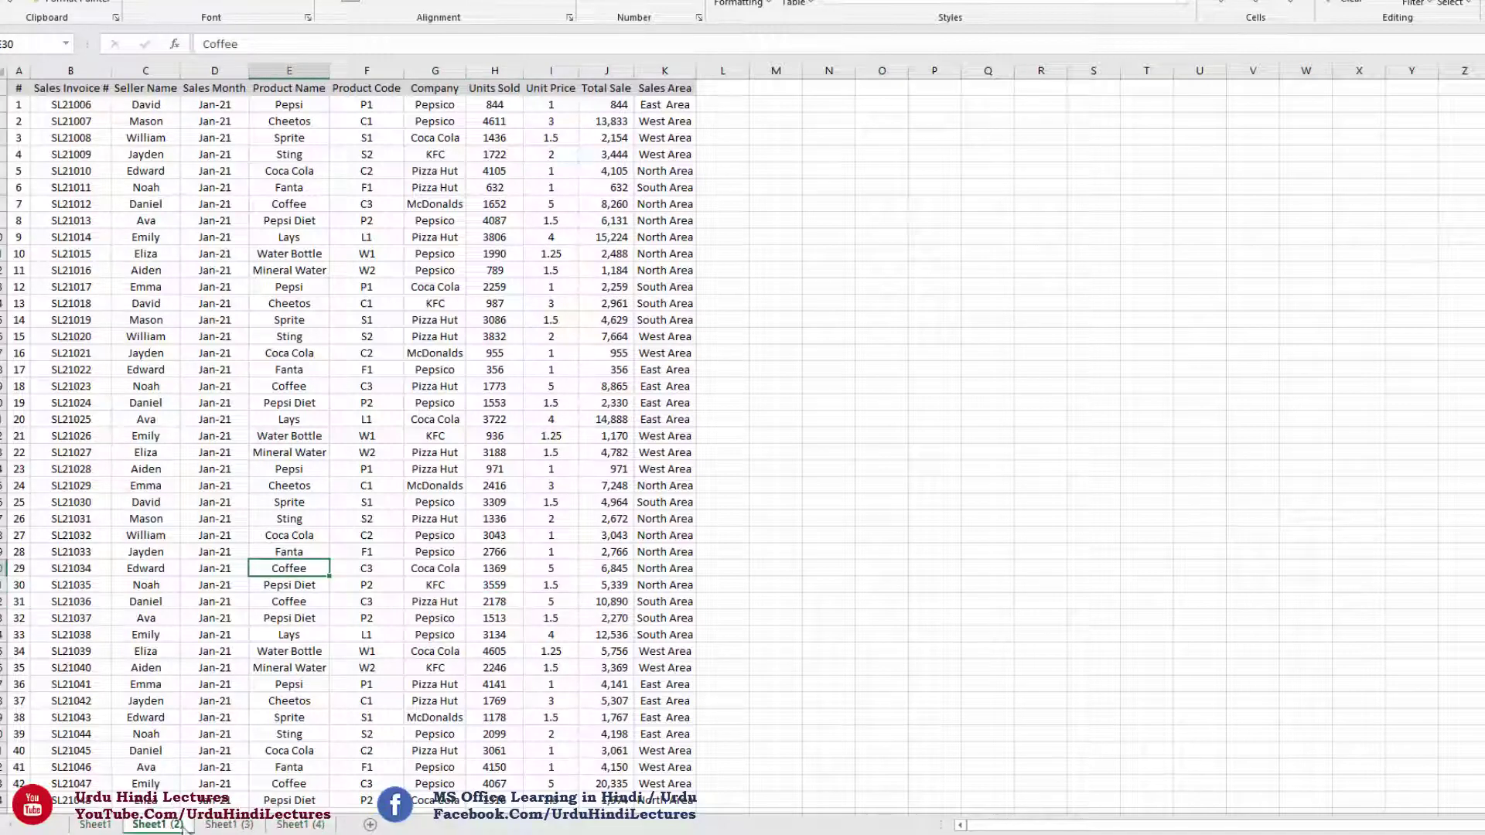
pyautogui.click(229, 825)
pyautogui.moveTo(144, 370); pyautogui.dragTo(292, 501)
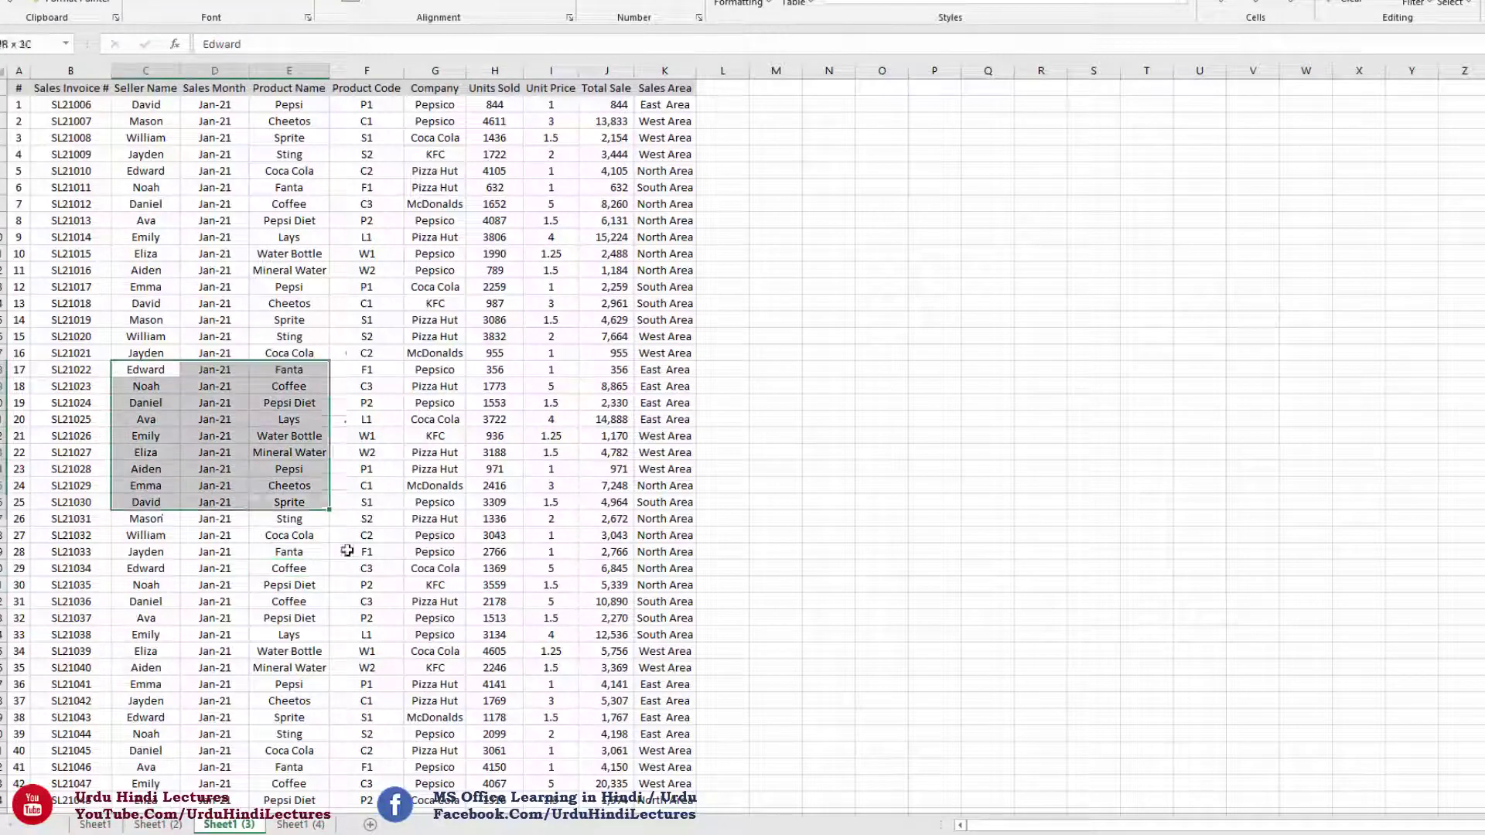
pyautogui.click(539, 420)
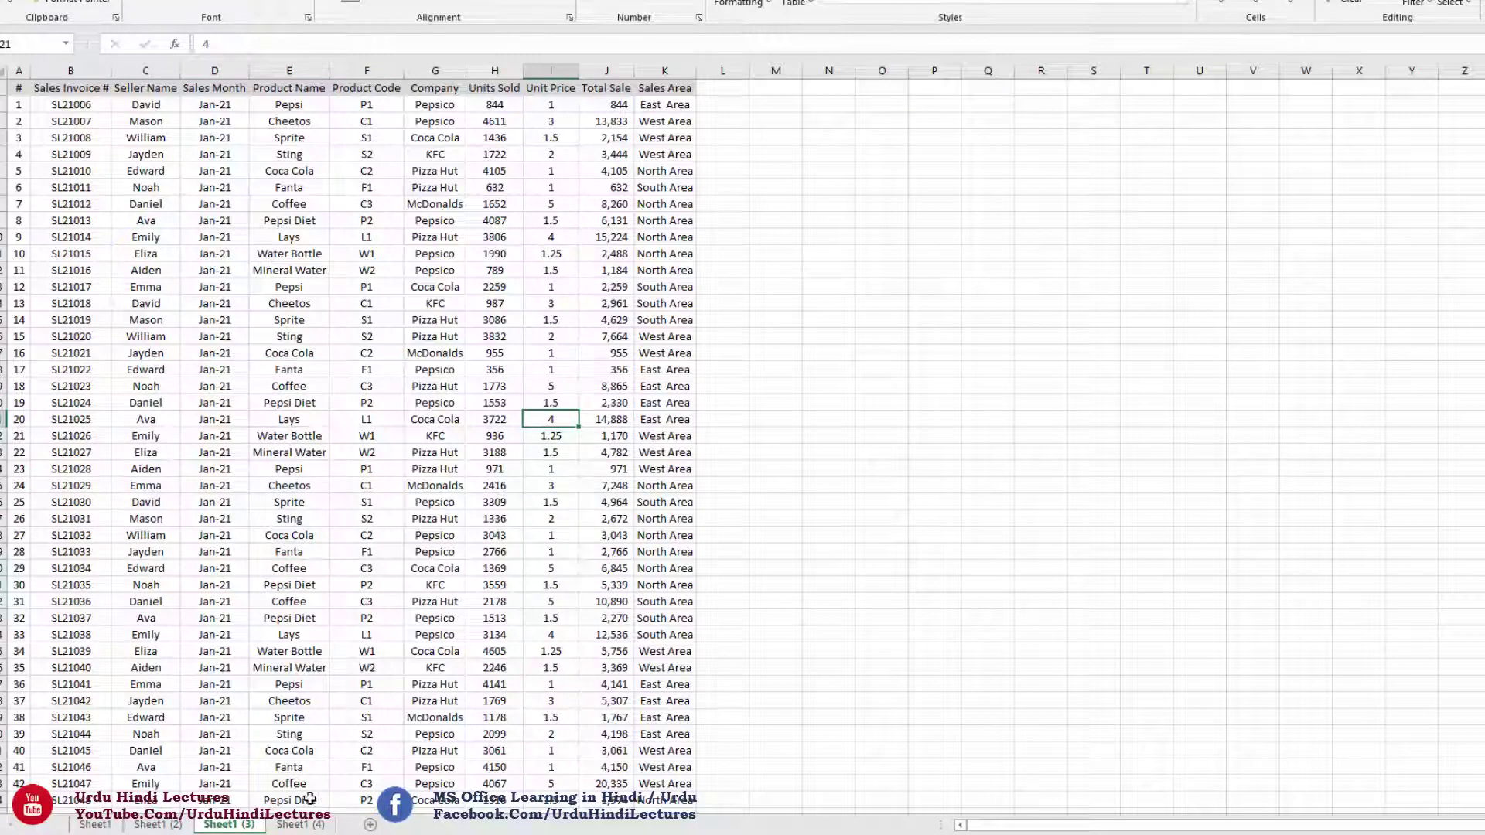
pyautogui.click(300, 825)
pyautogui.click(228, 825)
pyautogui.keyDown('ctrl'); pyautogui.click(188, 826); pyautogui.keyUp('ctrl')
pyautogui.click(189, 826)
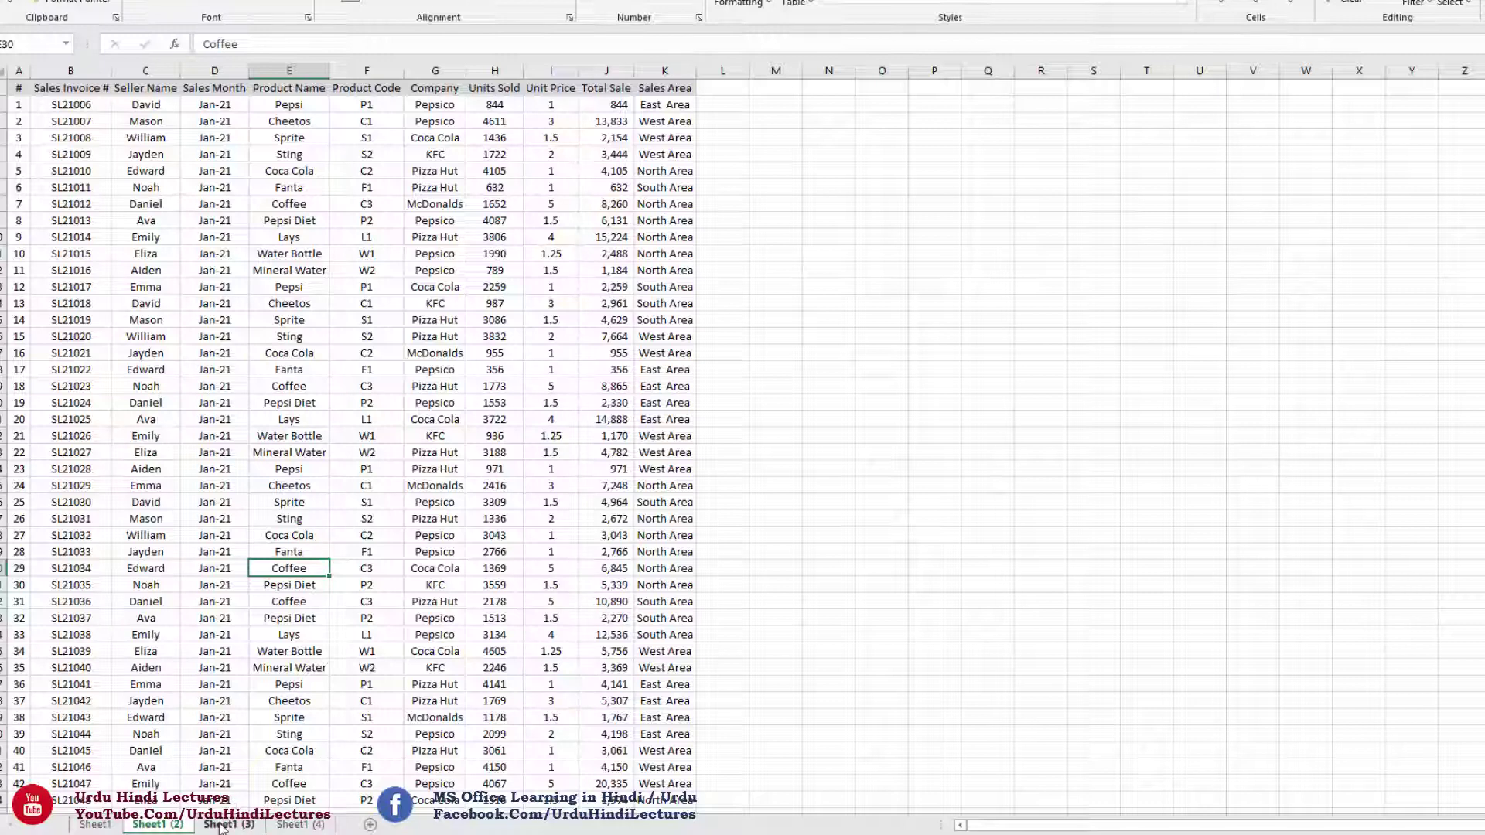
pyautogui.click(229, 825)
pyautogui.click(298, 824)
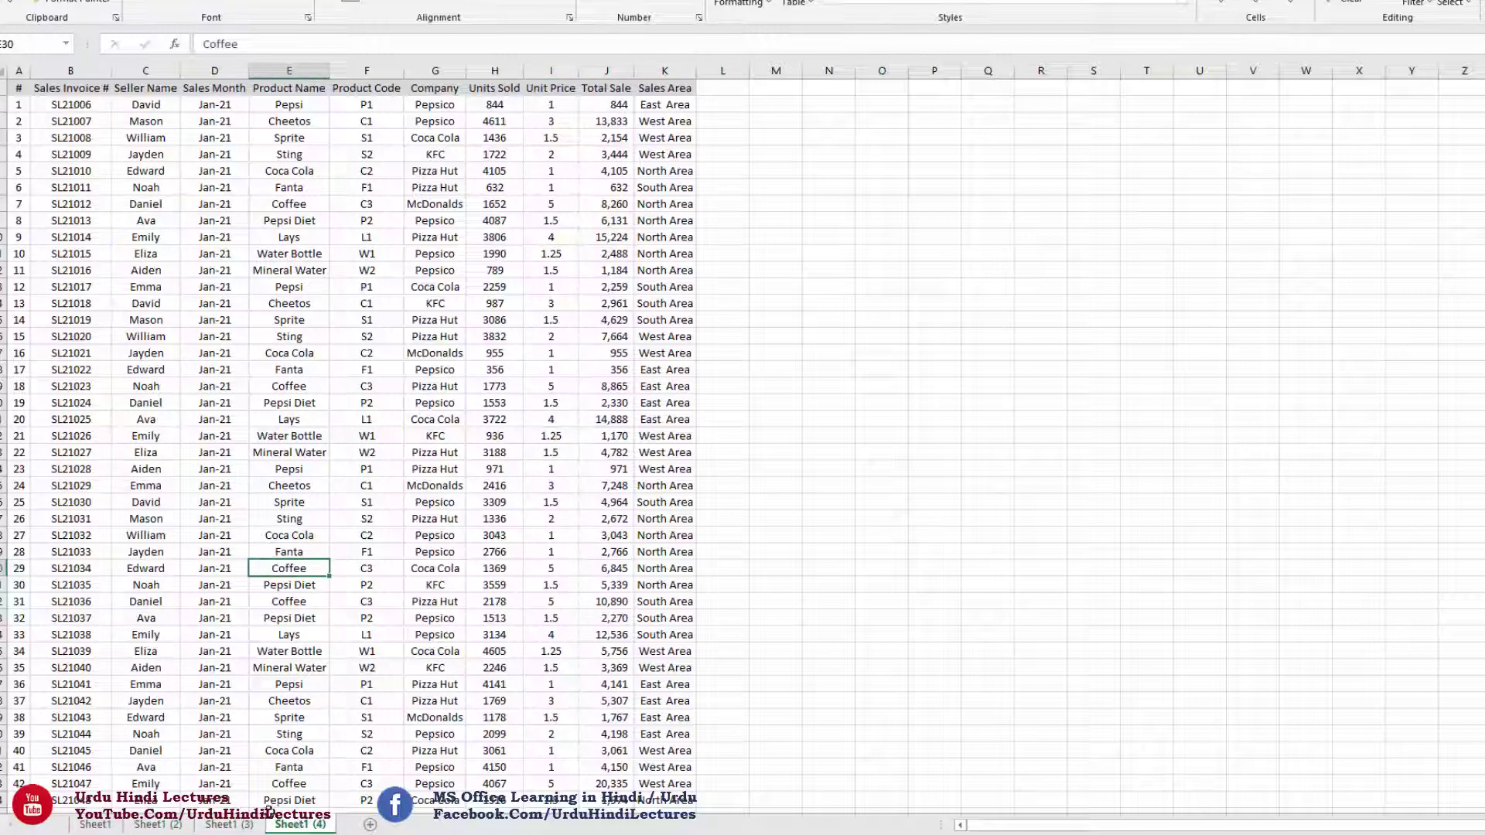
# - Delete the Product Name, Product Code, Company and Sales Area columns from Sheet1 (2)
pyautogui.click(166, 826)
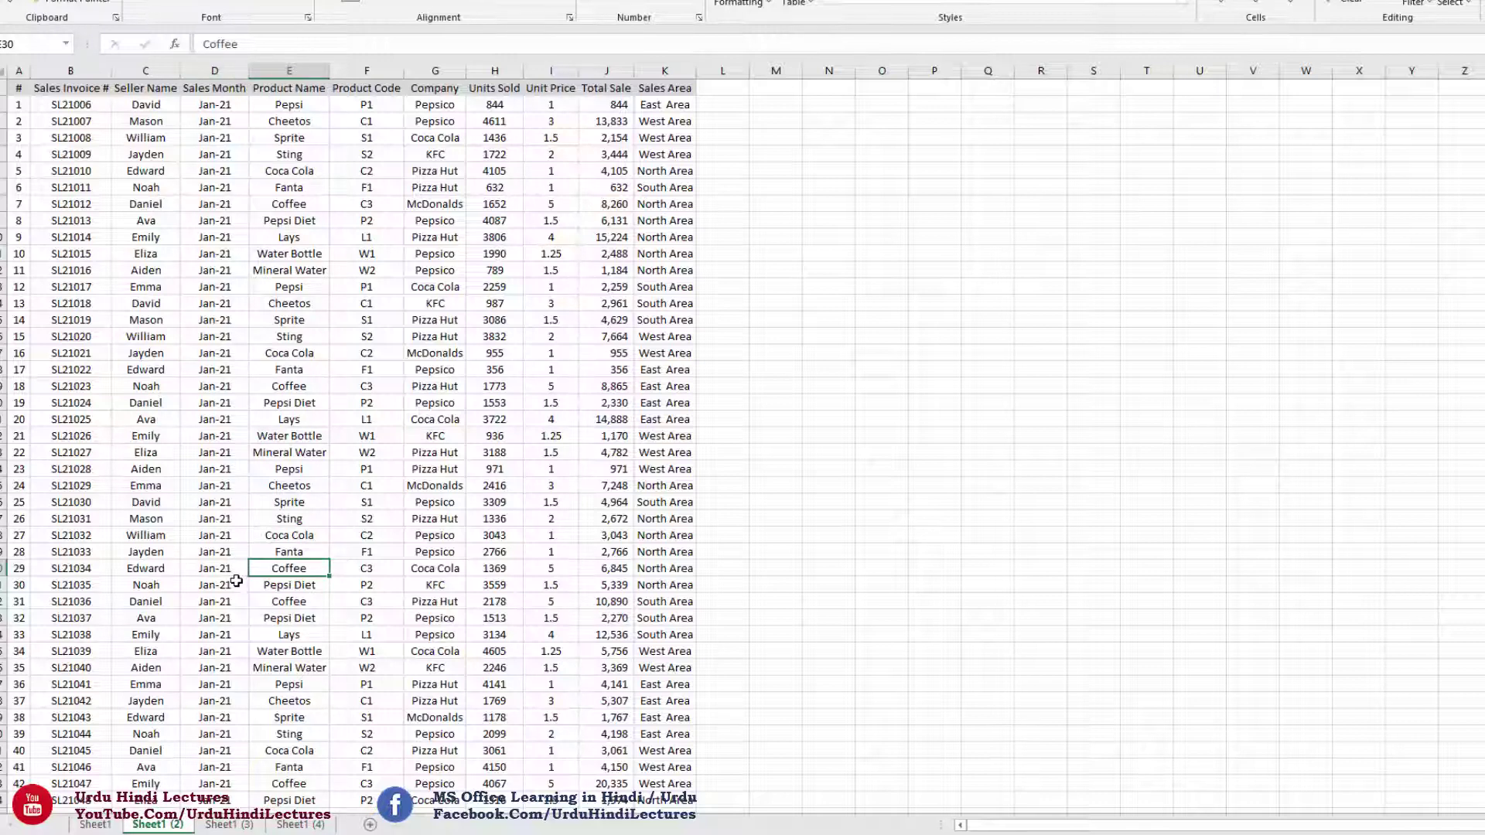
pyautogui.moveTo(128, 154); pyautogui.dragTo(143, 370)
pyautogui.click(148, 386)
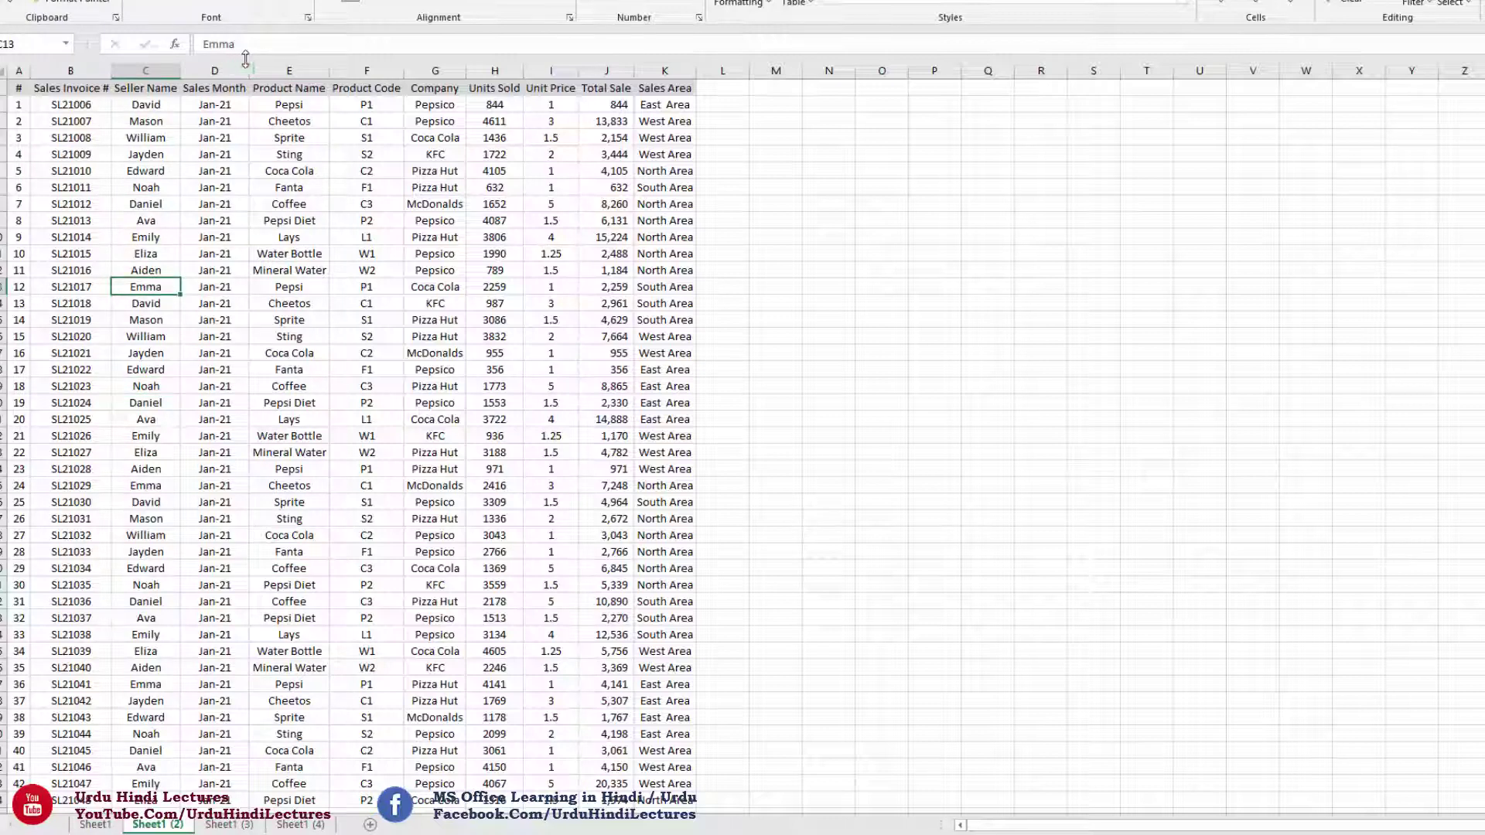
pyautogui.click(280, 69)
pyautogui.moveTo(298, 71); pyautogui.dragTo(438, 68)
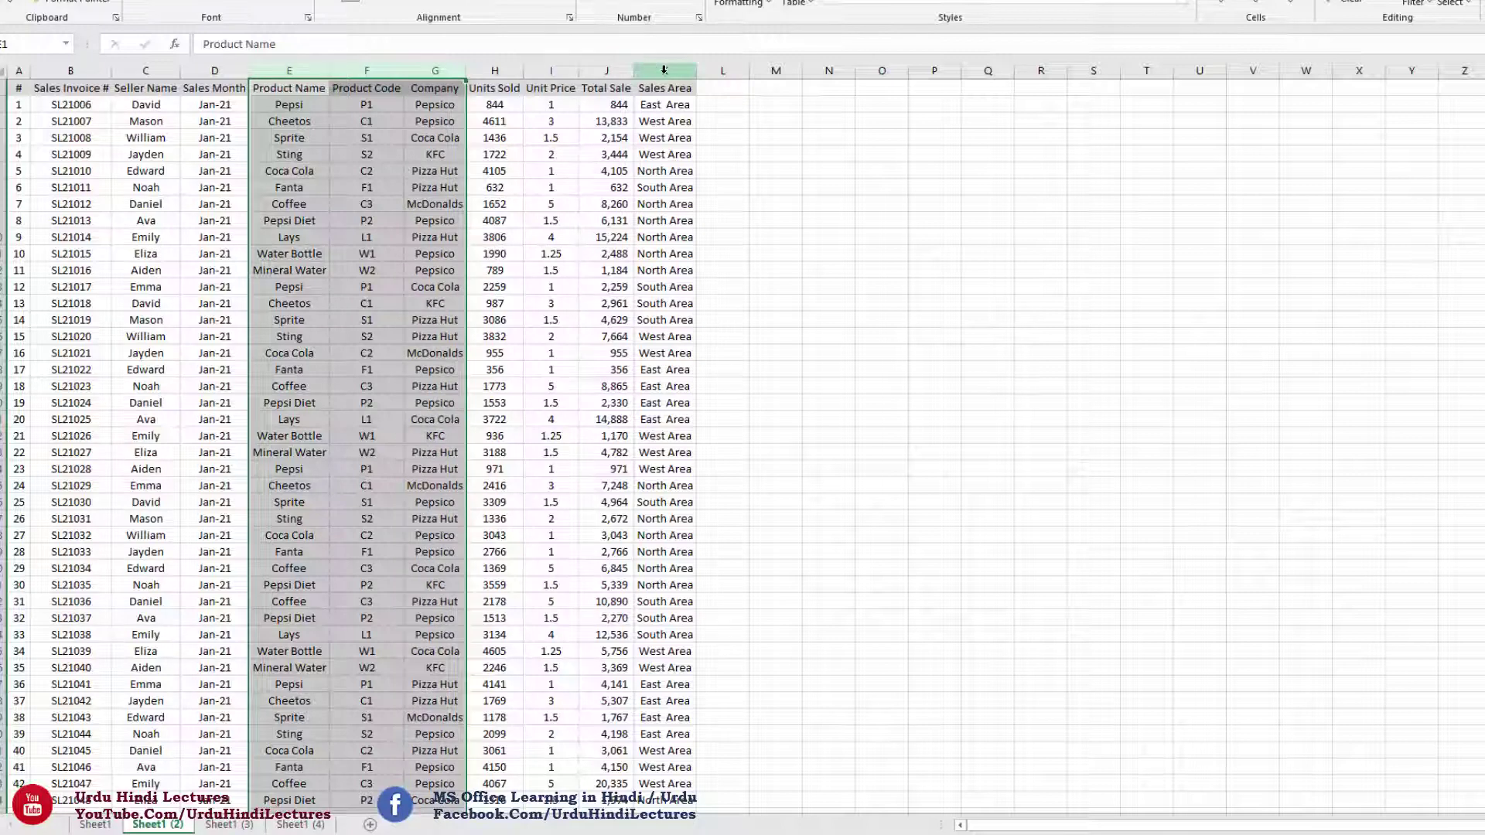
pyautogui.keyDown('ctrl'); pyautogui.click(664, 71); pyautogui.keyUp('ctrl')
pyautogui.hotkey('ctrl', '-')
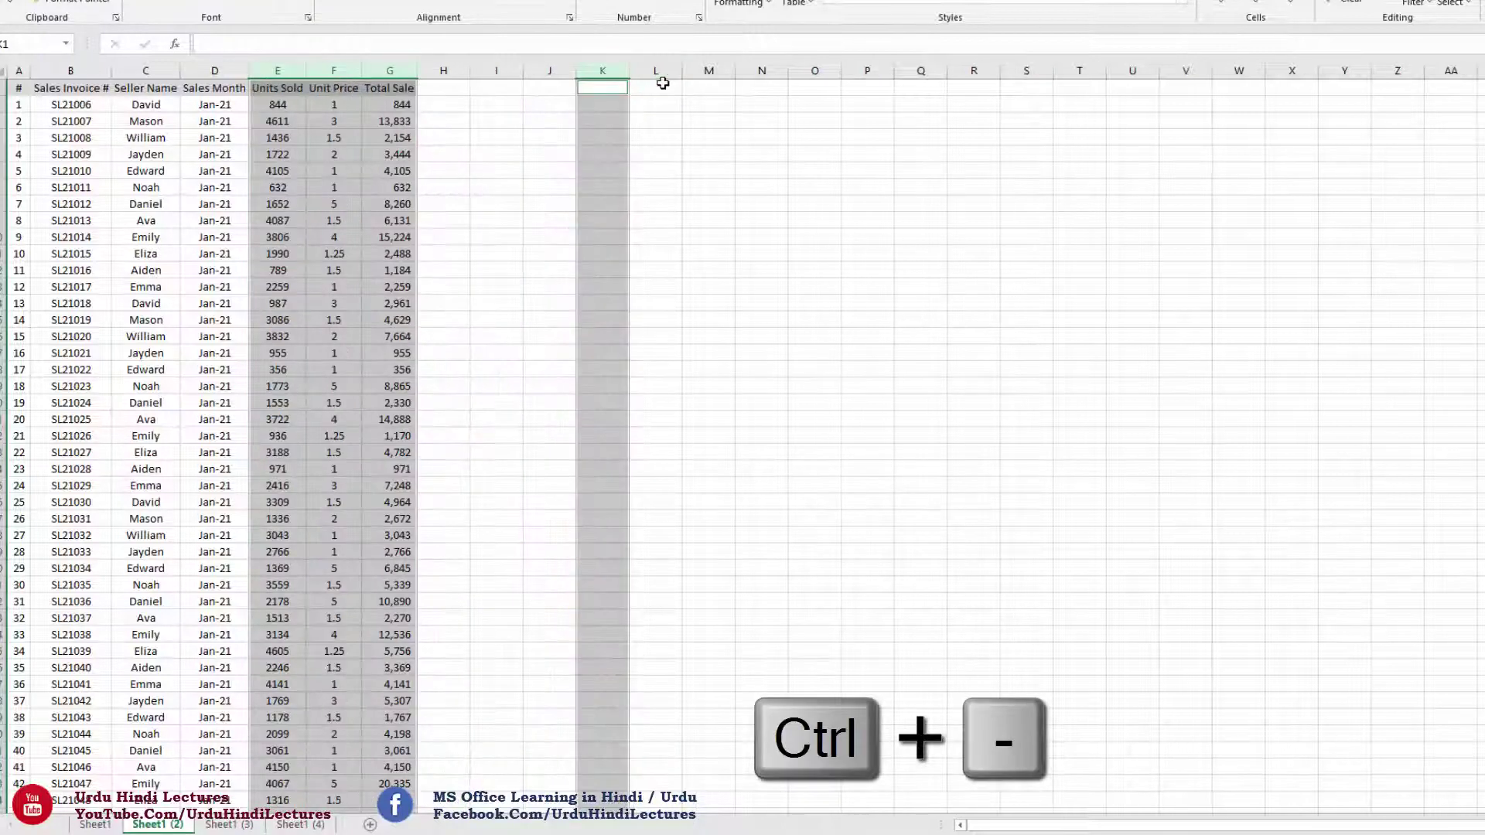
pyautogui.click(126, 236)
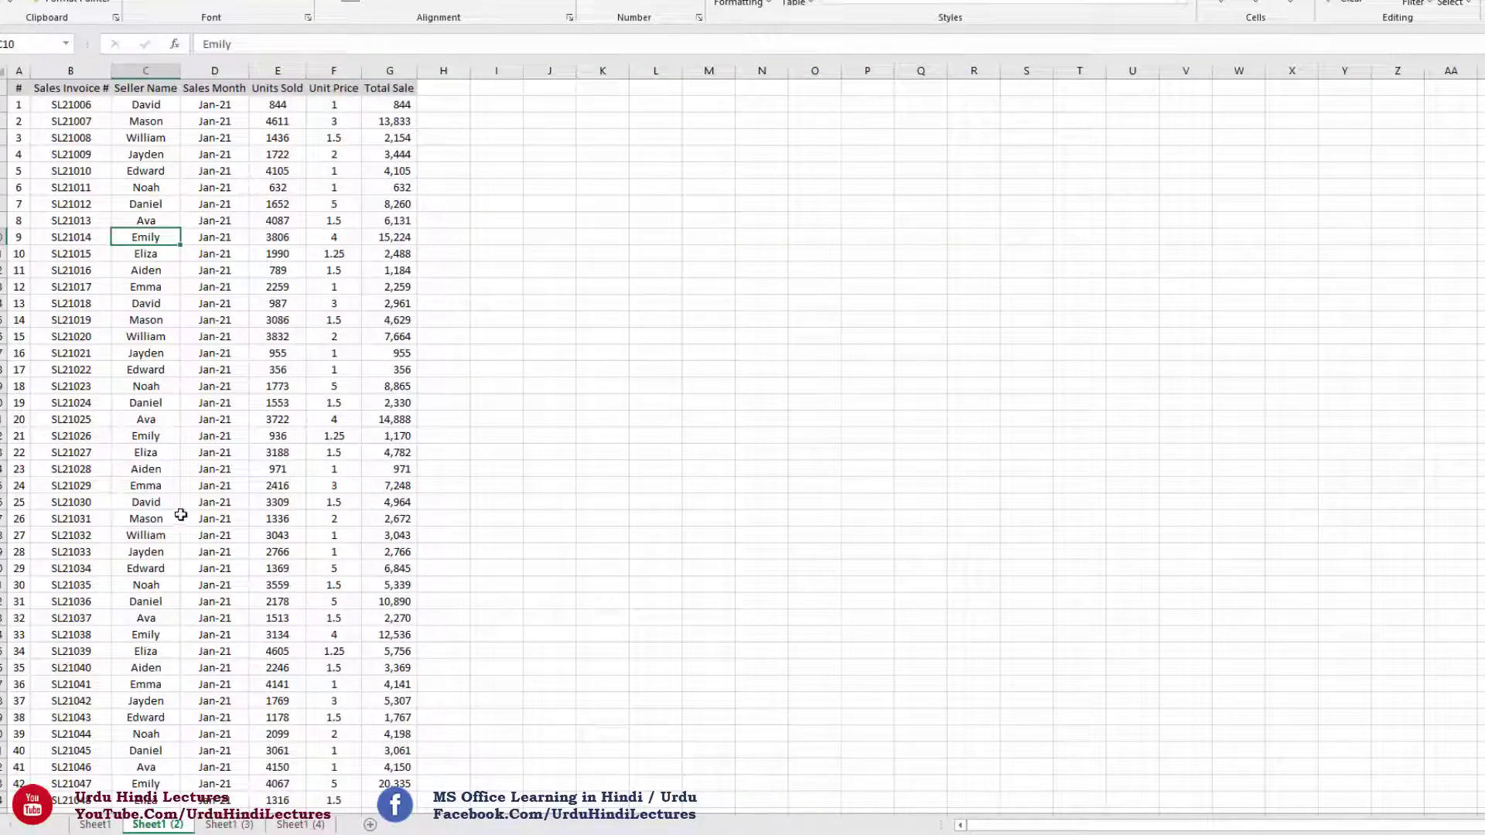
# - Convert the data range A1:G433 on Sheet1 (2) into a table with headers
pyautogui.moveTo(397, 296); pyautogui.dragTo(386, 404)
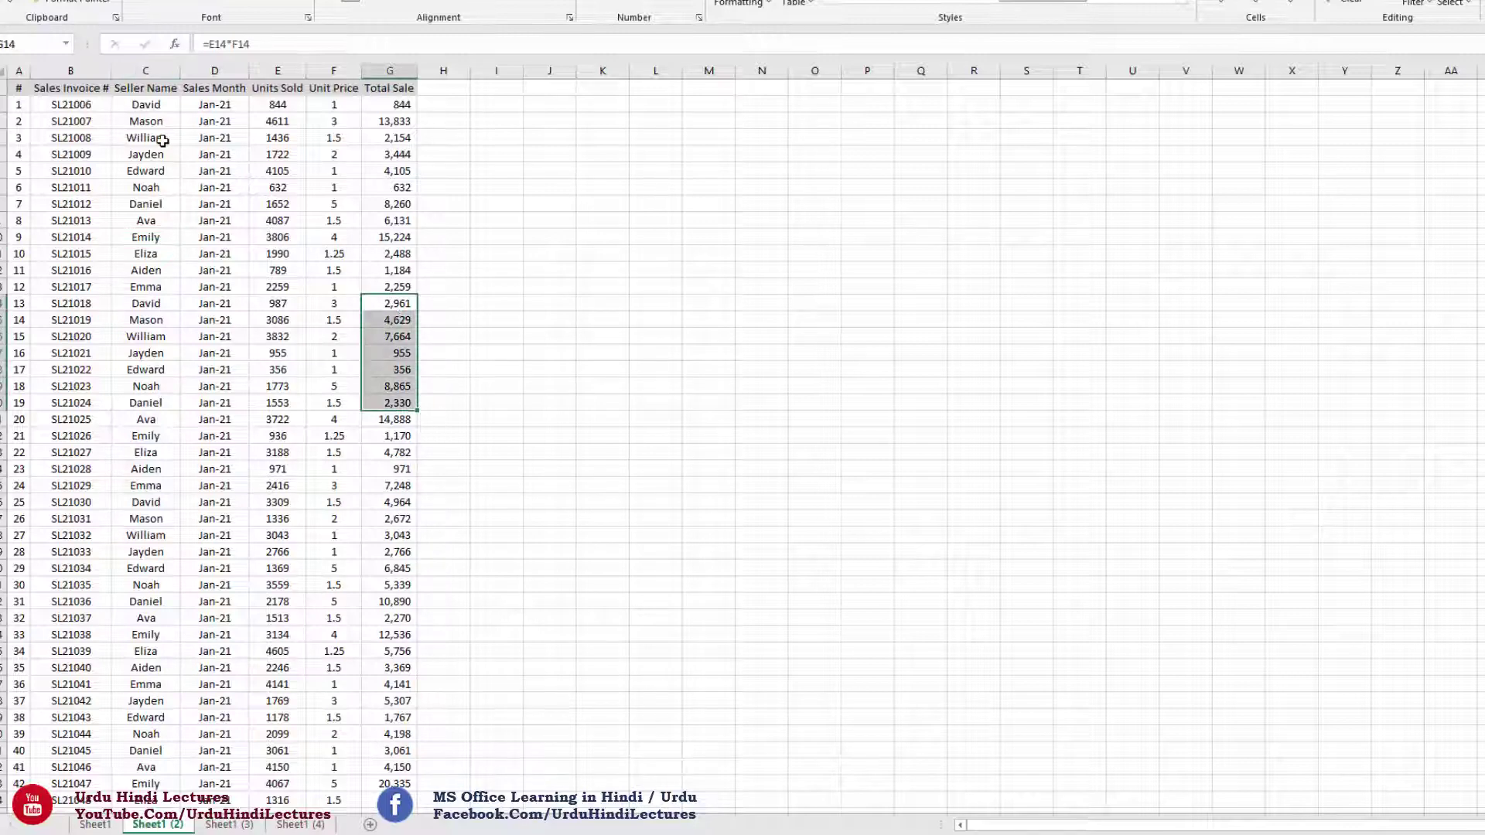
pyautogui.moveTo(160, 153); pyautogui.dragTo(160, 254)
pyautogui.click(160, 304)
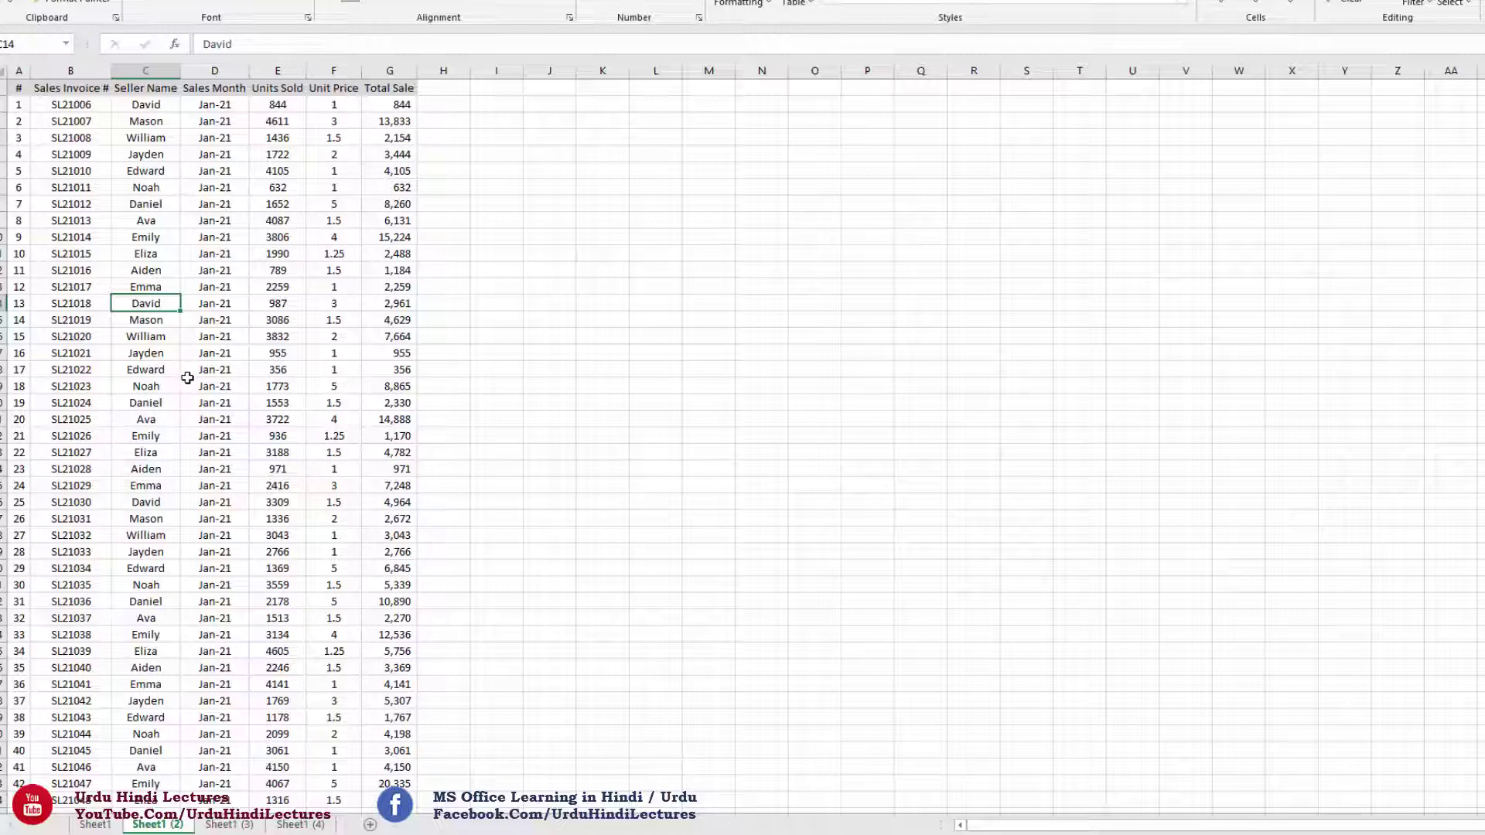
pyautogui.hotkey('ctrl', 't')
pyautogui.hotkey('ctrl', 't')
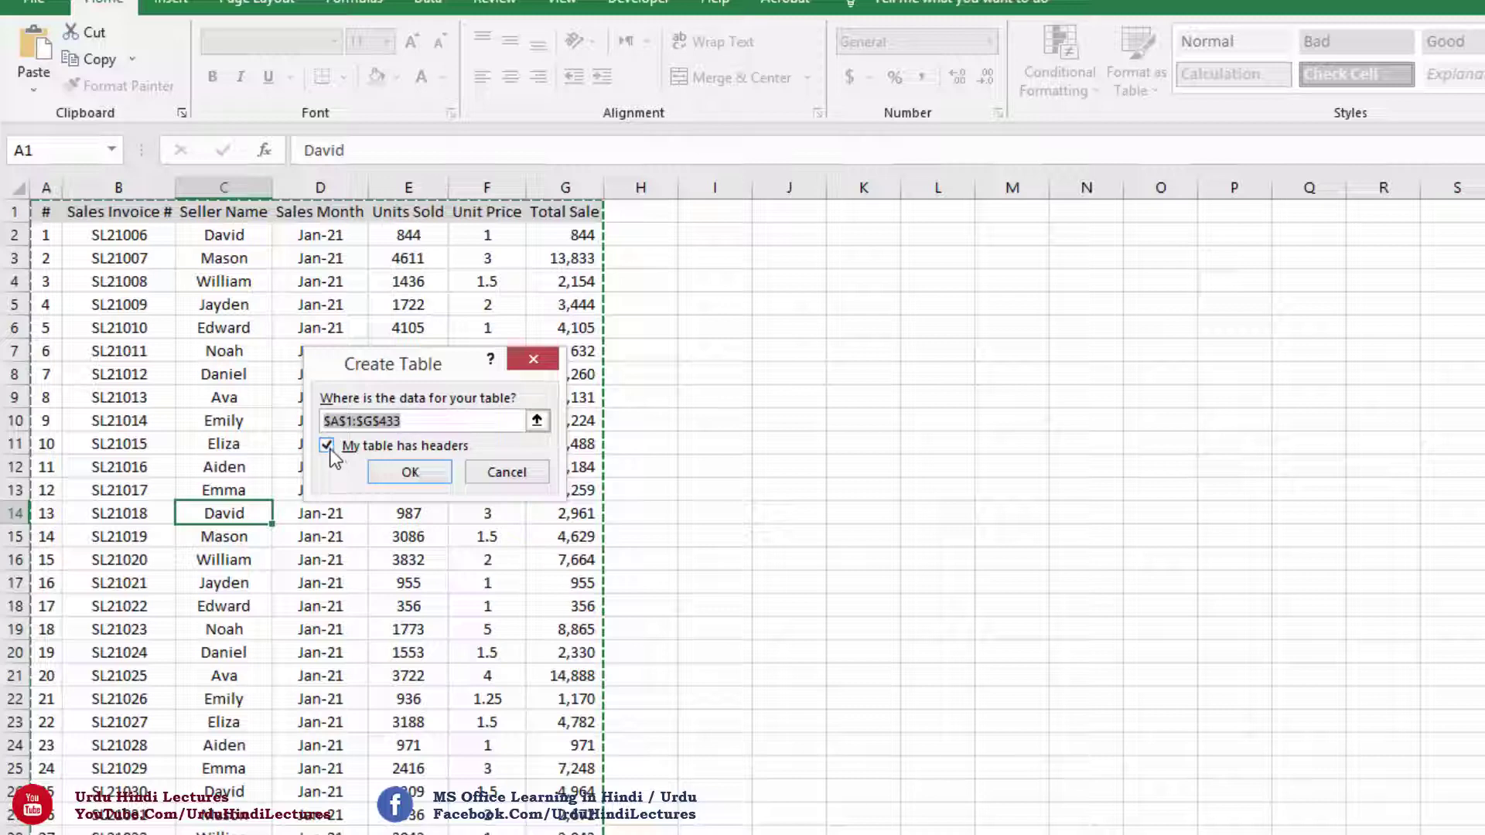
pyautogui.click(410, 472)
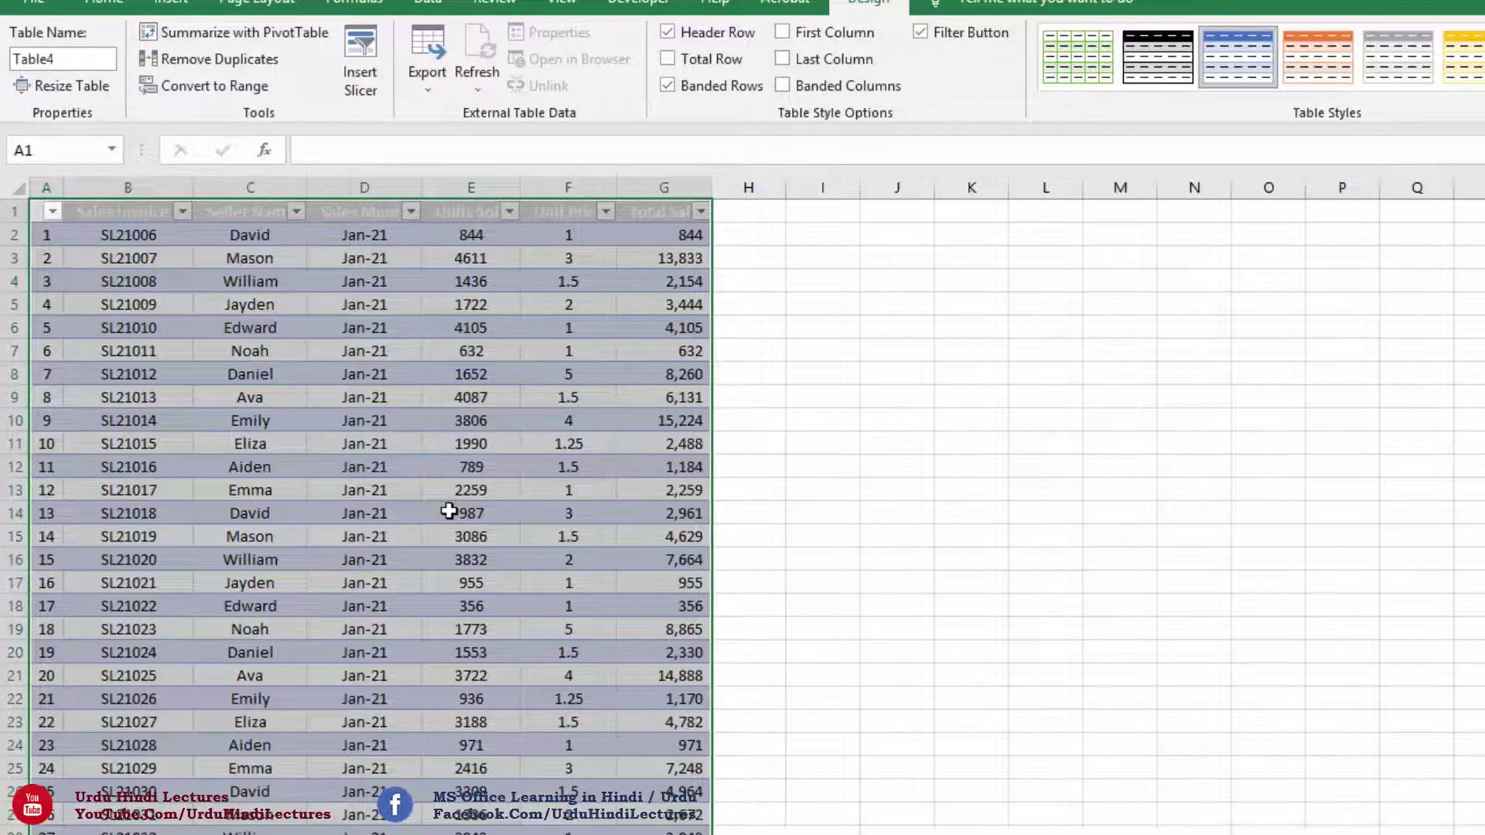
# - Name the new table SalesAgent and rename its sheet SalesAgent as well
pyautogui.click(62, 62)
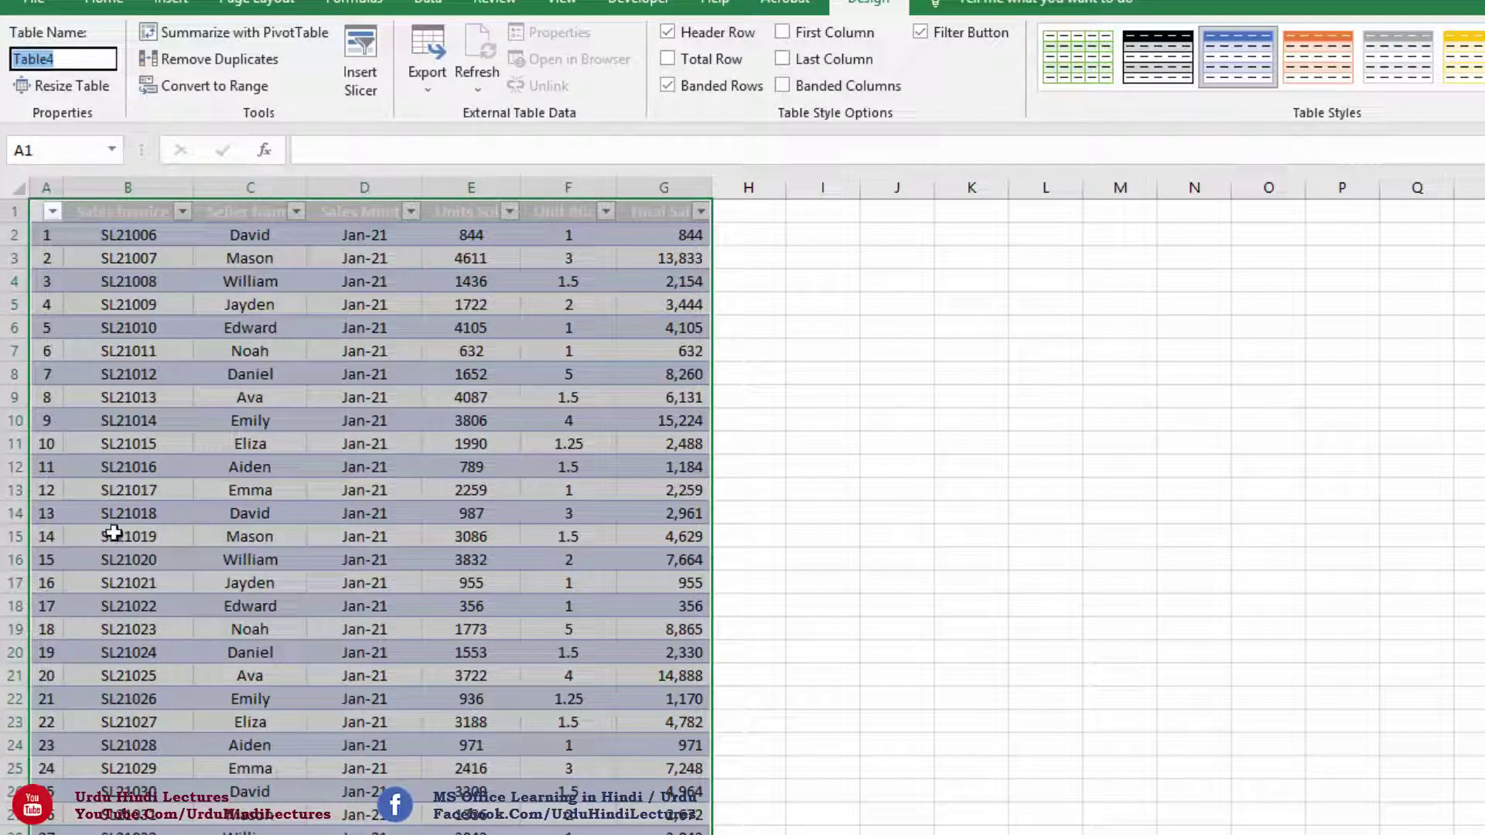
pyautogui.write('Sal')
pyautogui.press('Return')
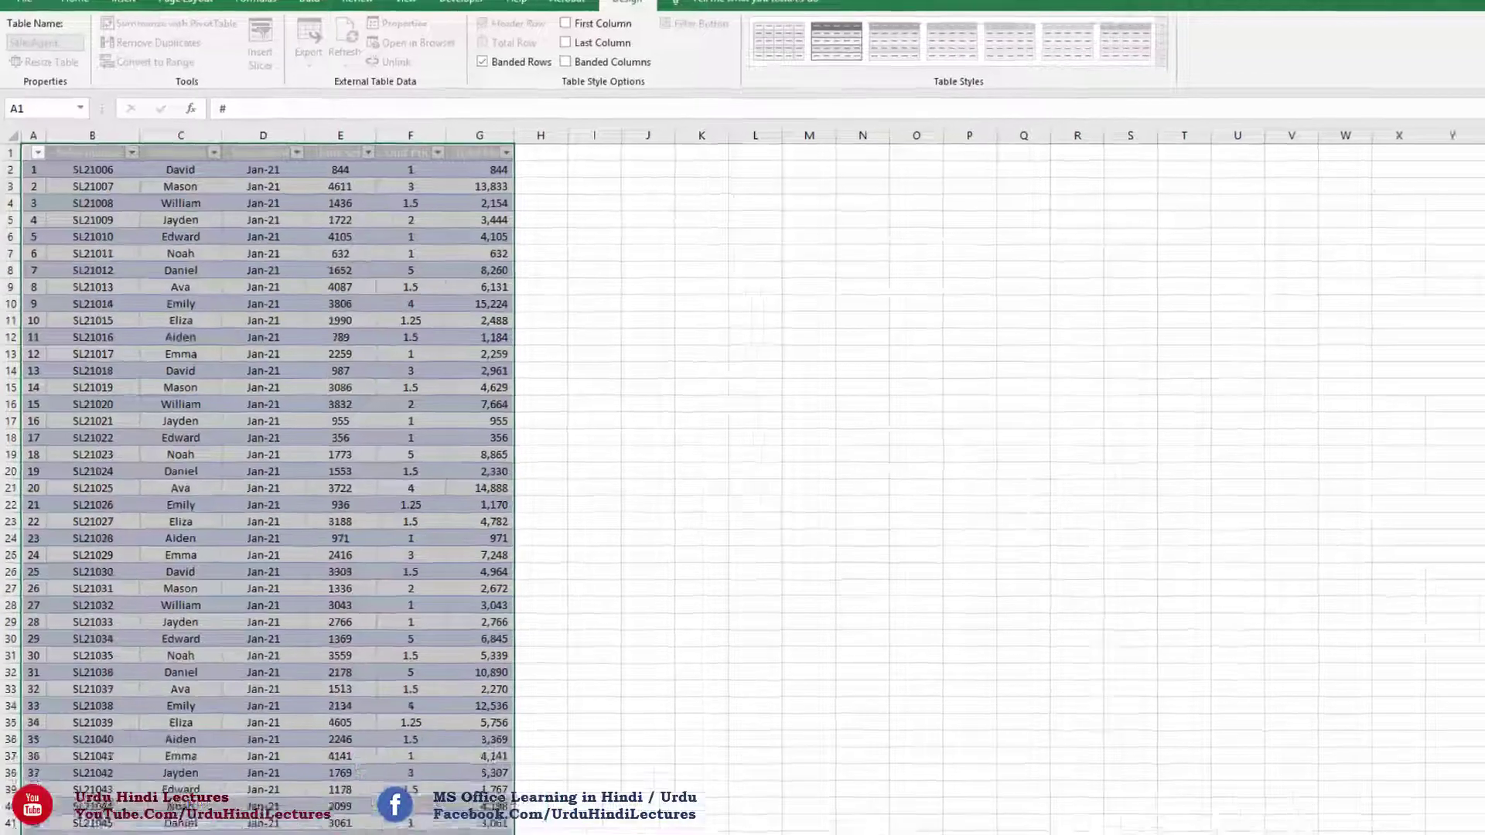
pyautogui.doubleClick(184, 829)
pyautogui.write('SalesAgent')
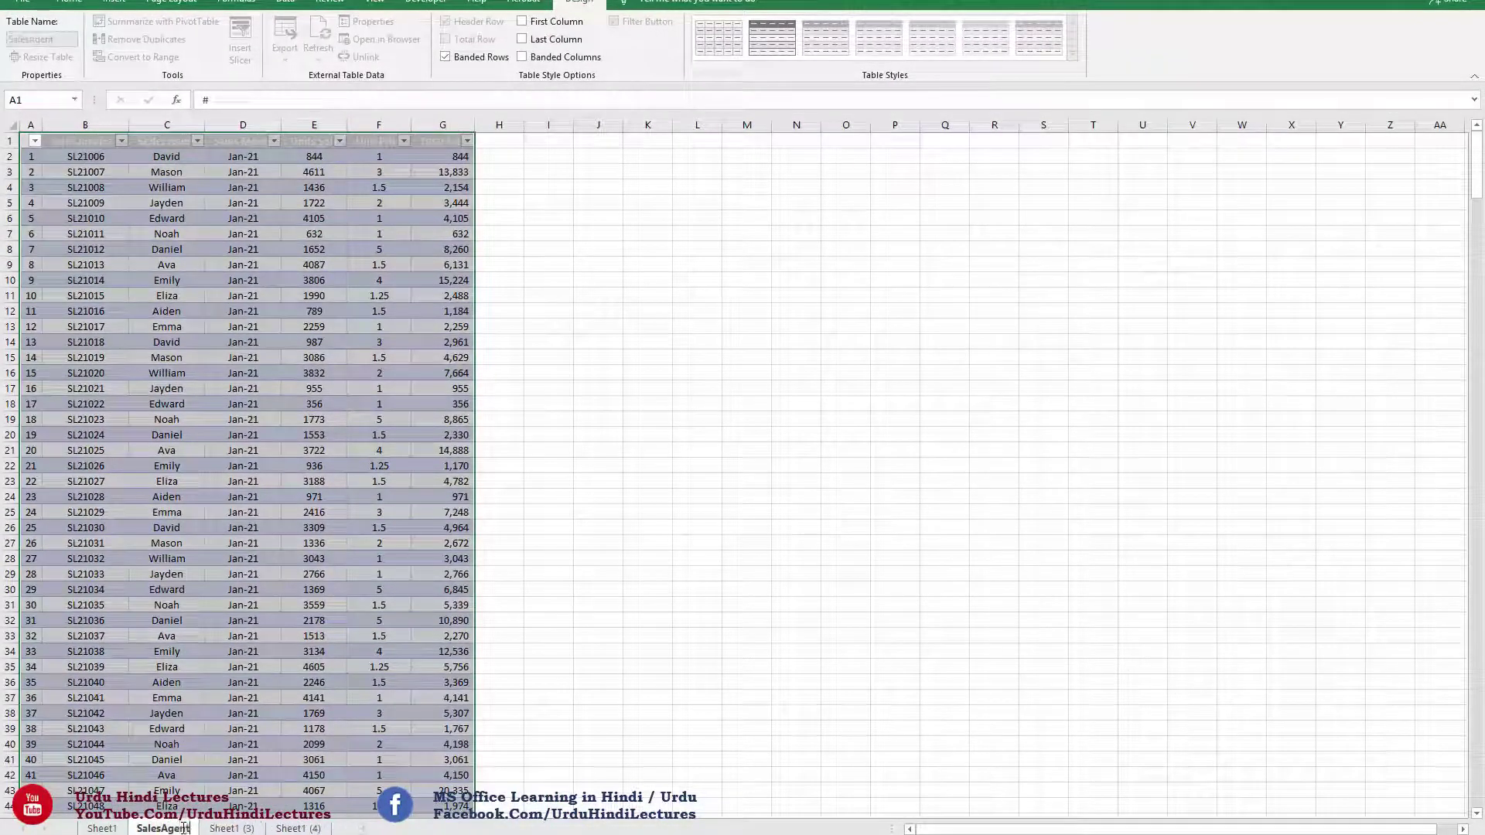
pyautogui.press('Return')
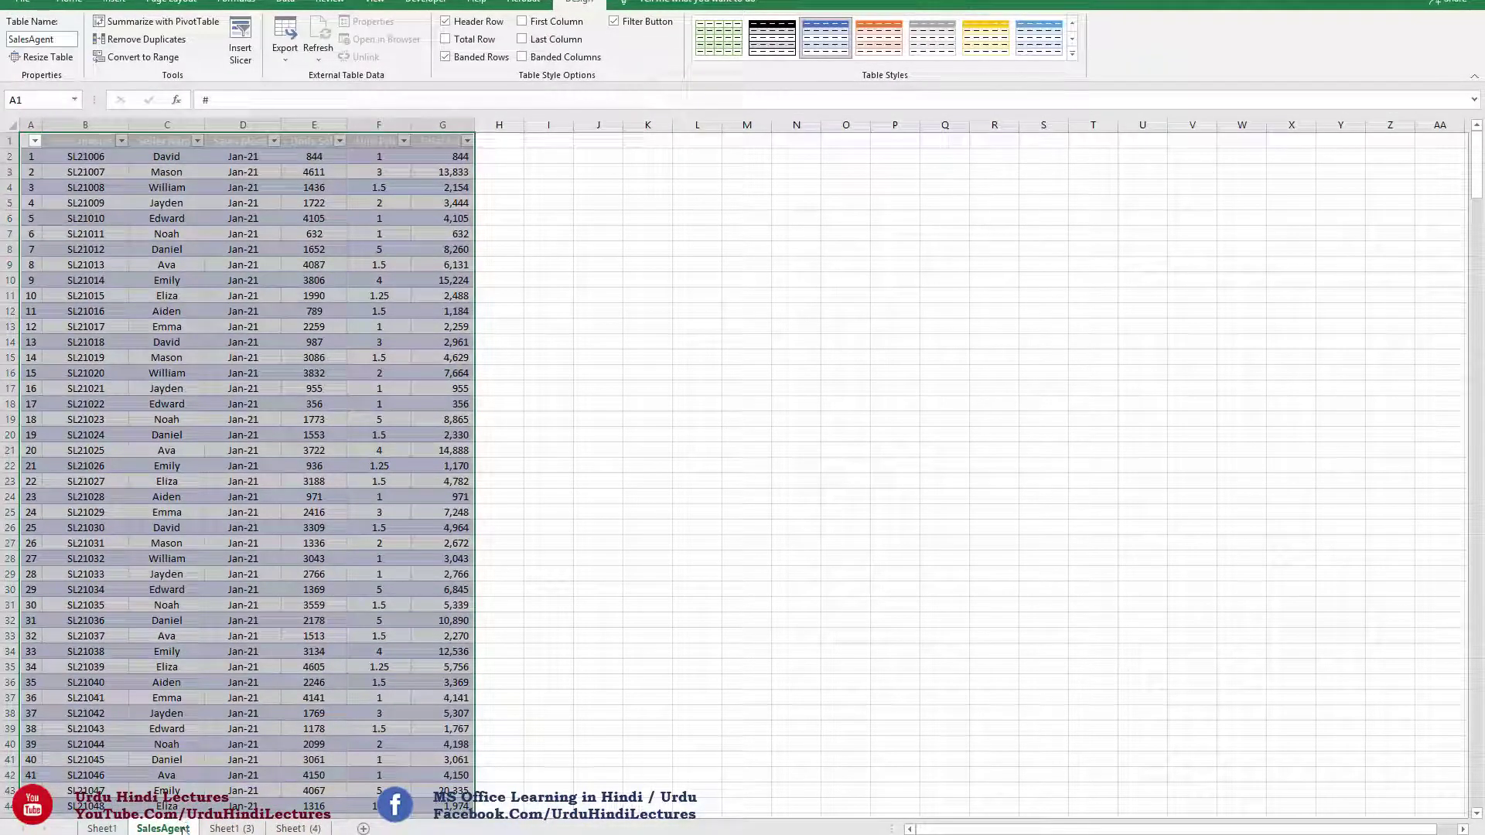
# - Delete the Seller Name and Sales Area columns from Sheet1 (3)
pyautogui.click(224, 829)
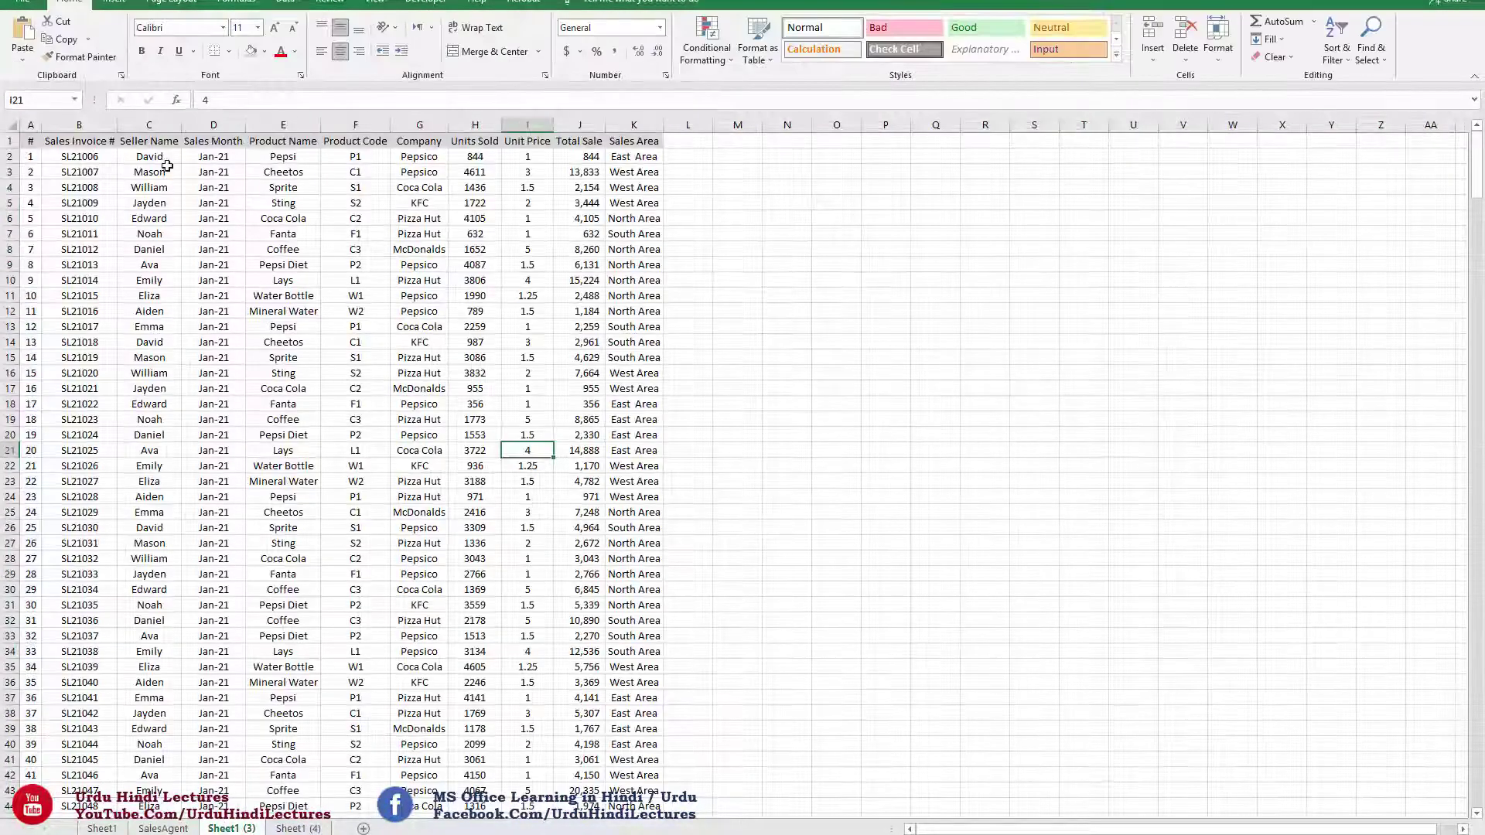
pyautogui.click(165, 119)
pyautogui.hotkey('ctrl', '-')
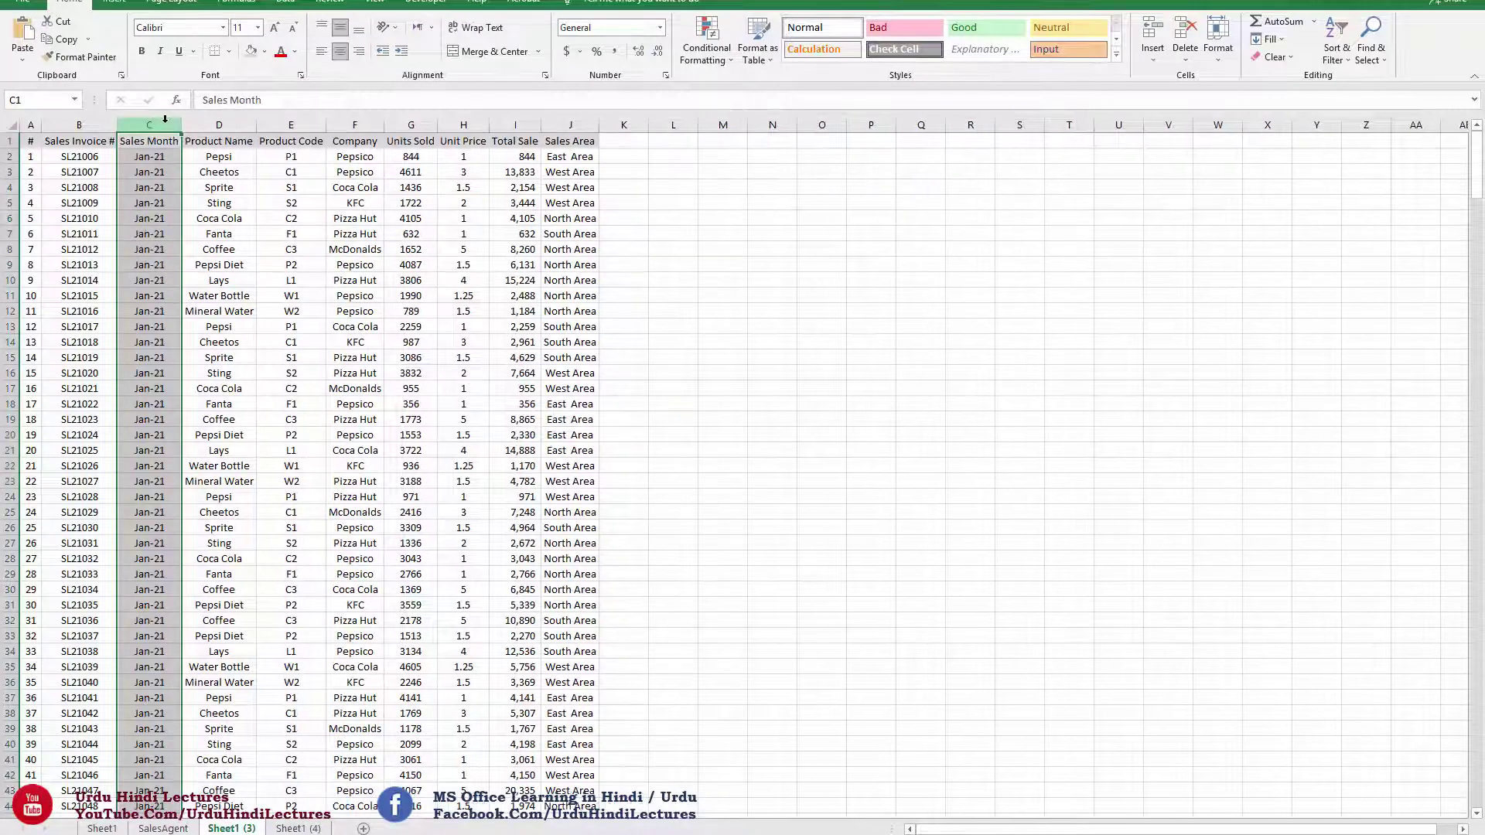
pyautogui.click(571, 125)
pyautogui.hotkey('ctrl', '-')
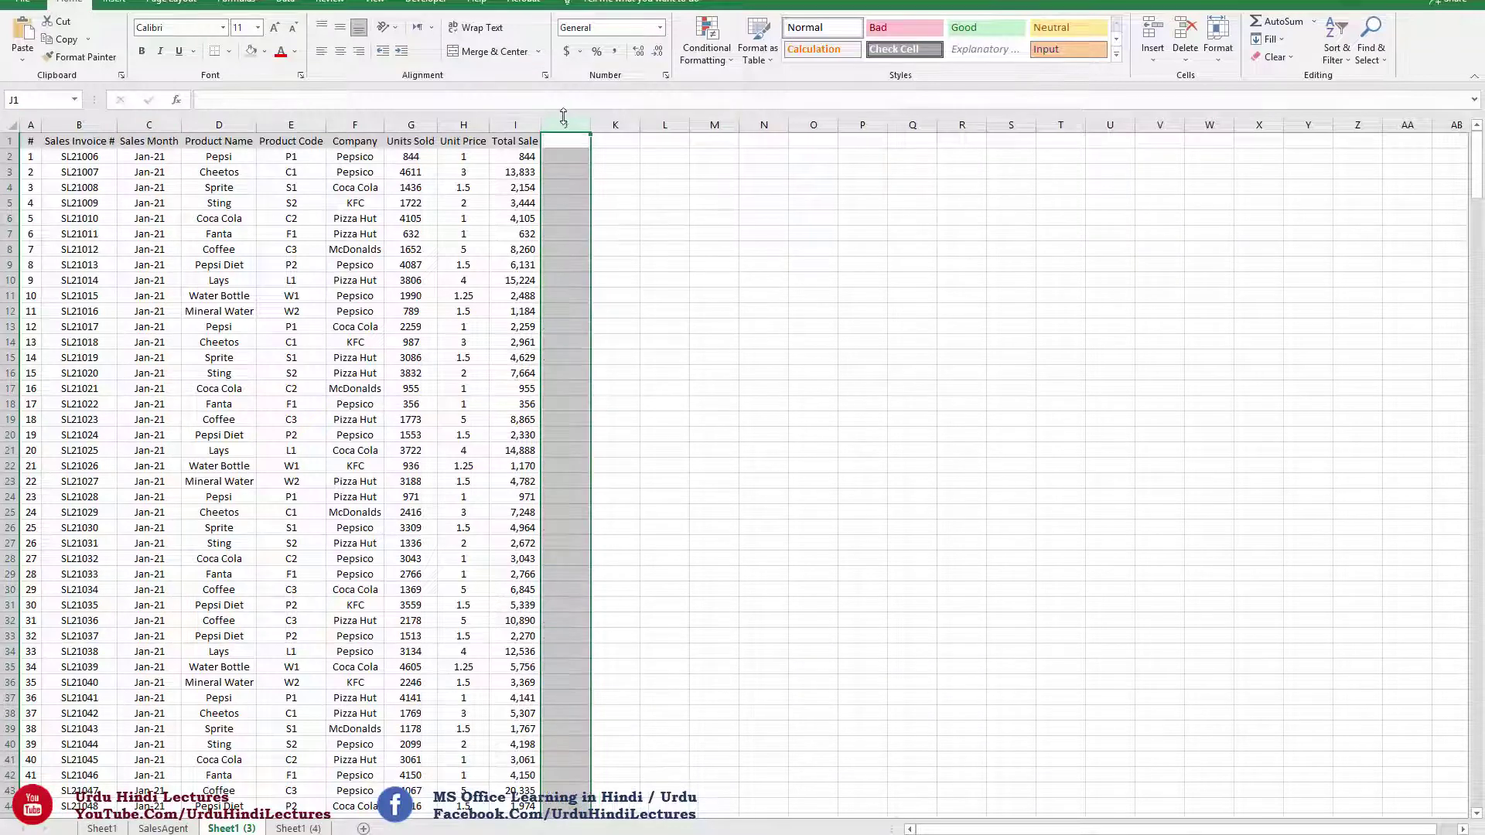
# - Look over the remaining product, company and sales figures on Sheet1 (3)
pyautogui.moveTo(356, 203); pyautogui.dragTo(355, 388)
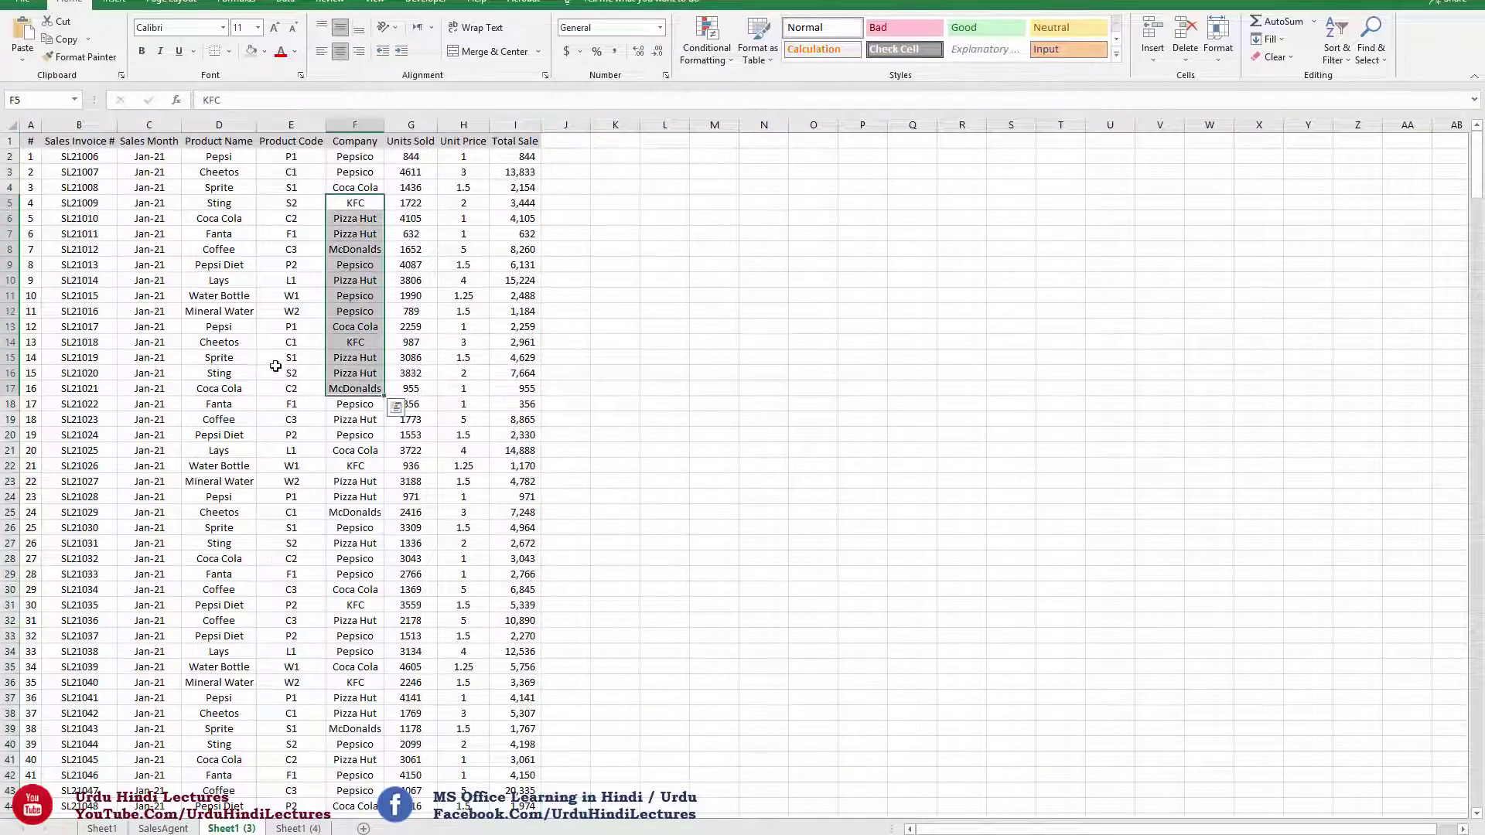
pyautogui.moveTo(221, 240); pyautogui.dragTo(346, 434)
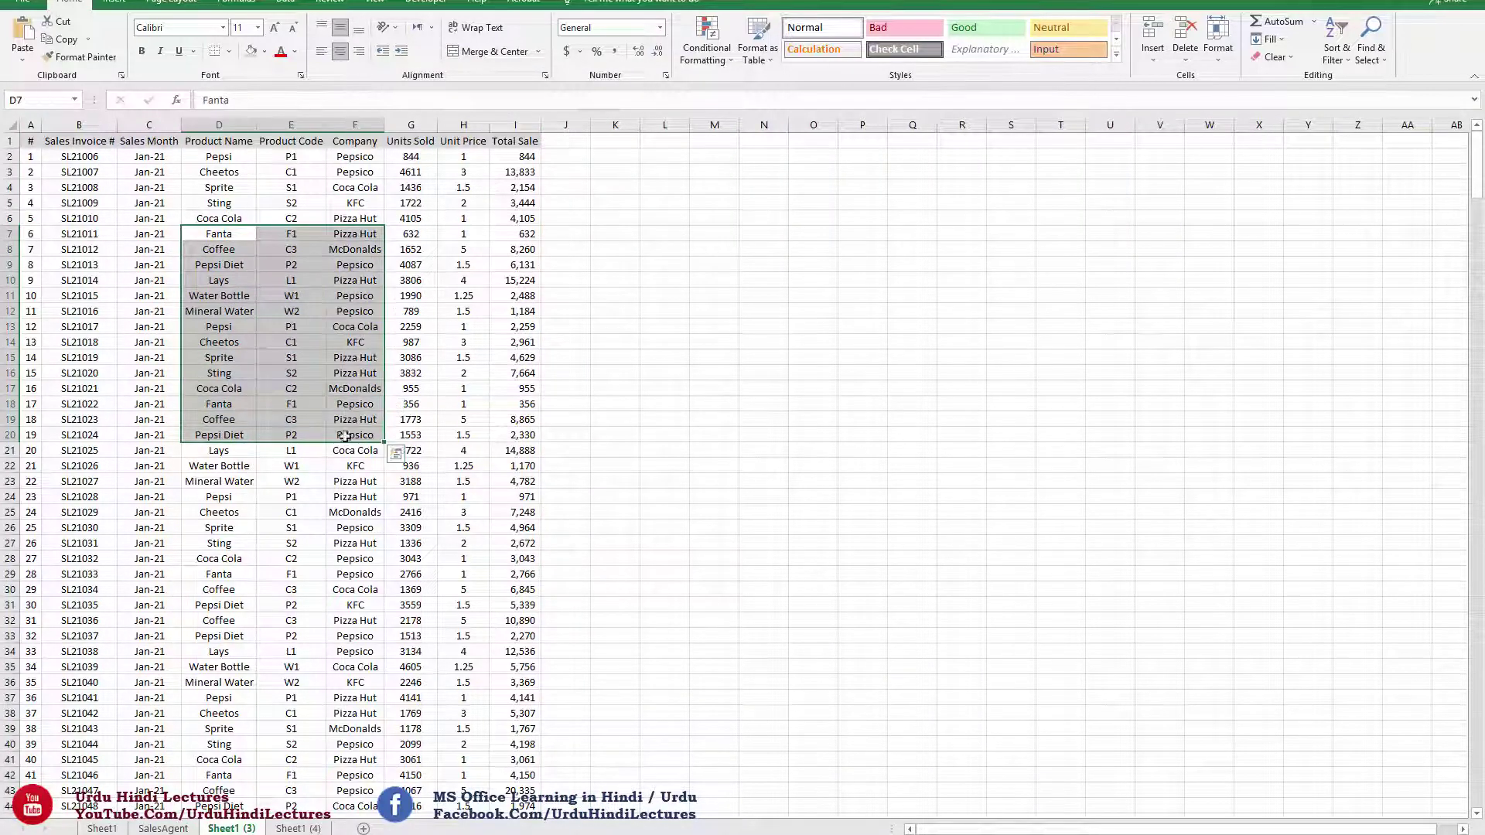
pyautogui.moveTo(225, 281); pyautogui.dragTo(242, 541)
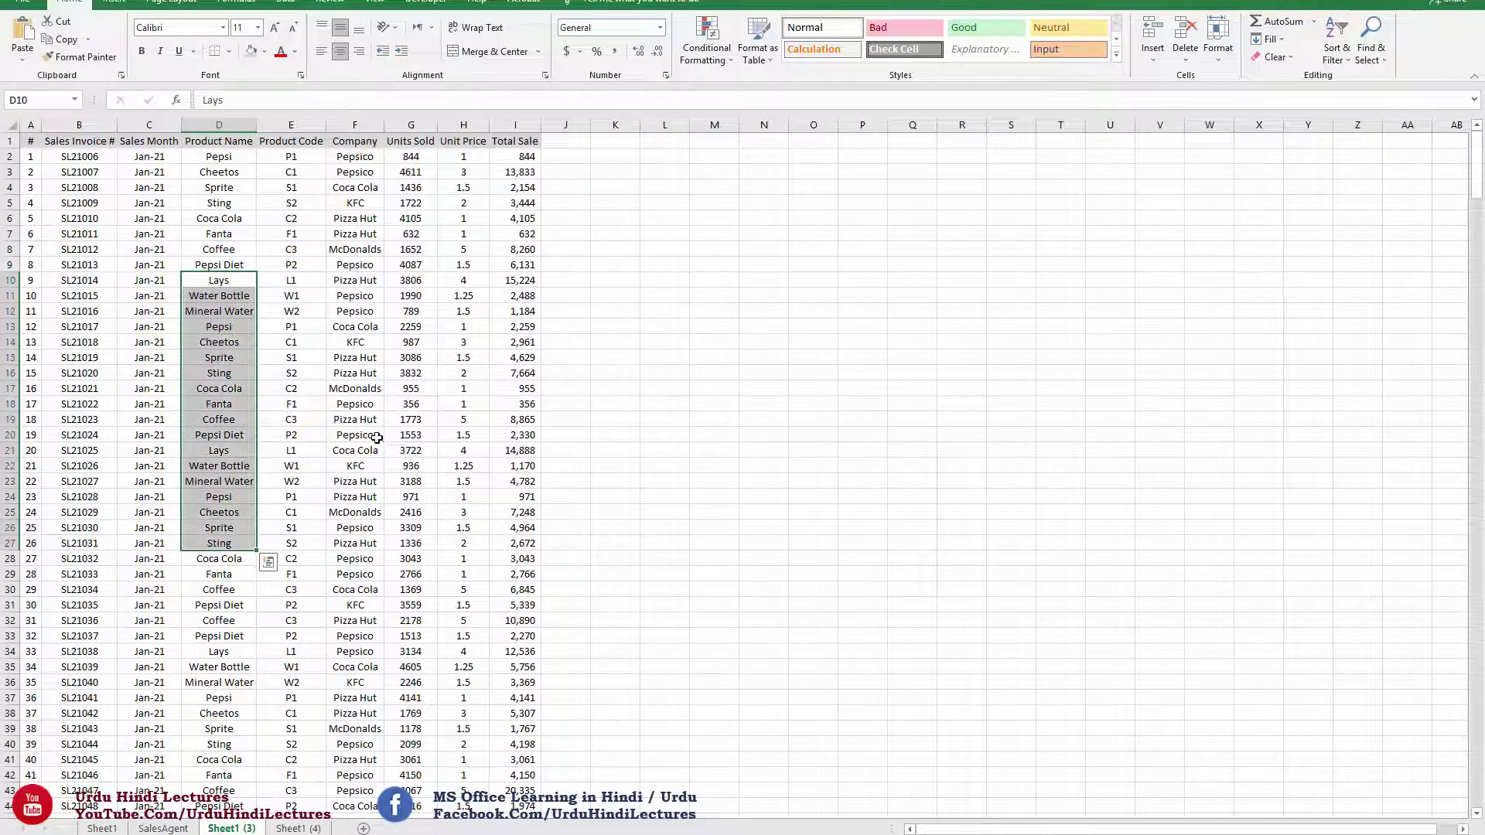
pyautogui.moveTo(232, 311); pyautogui.dragTo(267, 488)
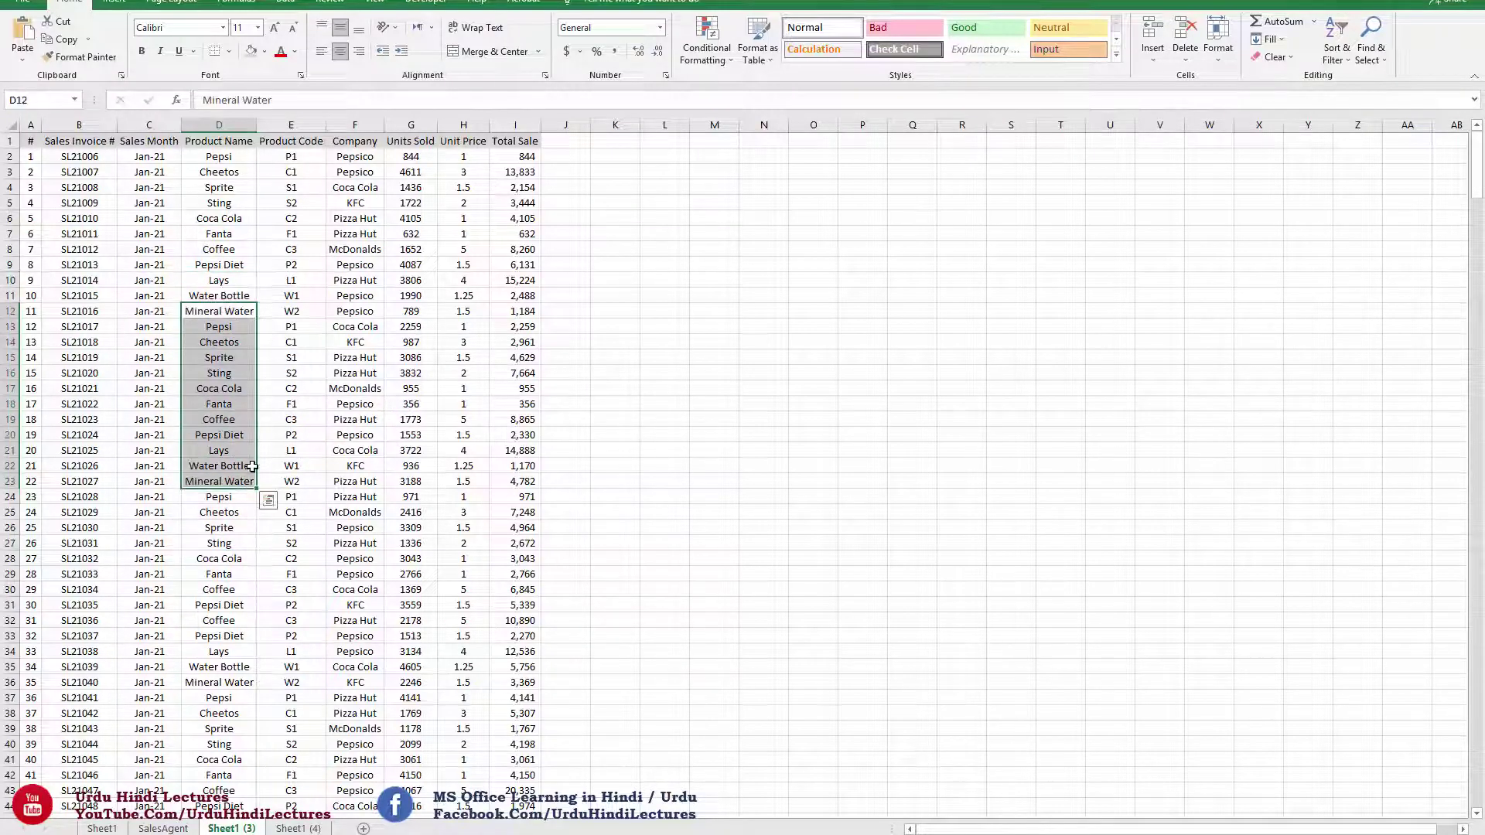
pyautogui.click(496, 313)
pyautogui.moveTo(497, 341); pyautogui.dragTo(495, 358)
pyautogui.click(422, 416)
pyautogui.click(367, 316)
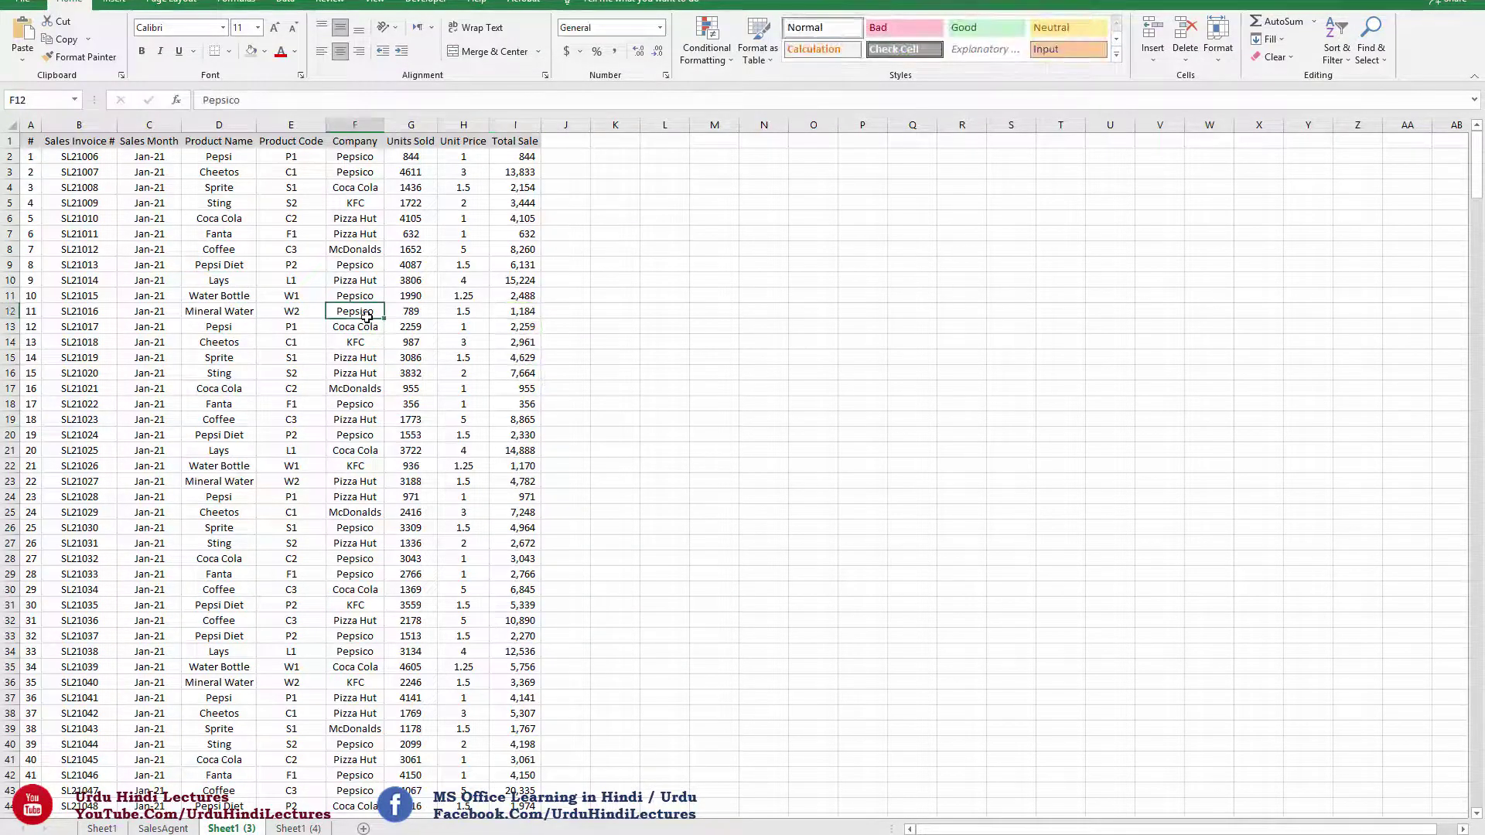
# - Convert the data range A1:I433 on Sheet1 (3) into a table with headers and name it ProductCustomer
pyautogui.hotkey('ctrl', 't')
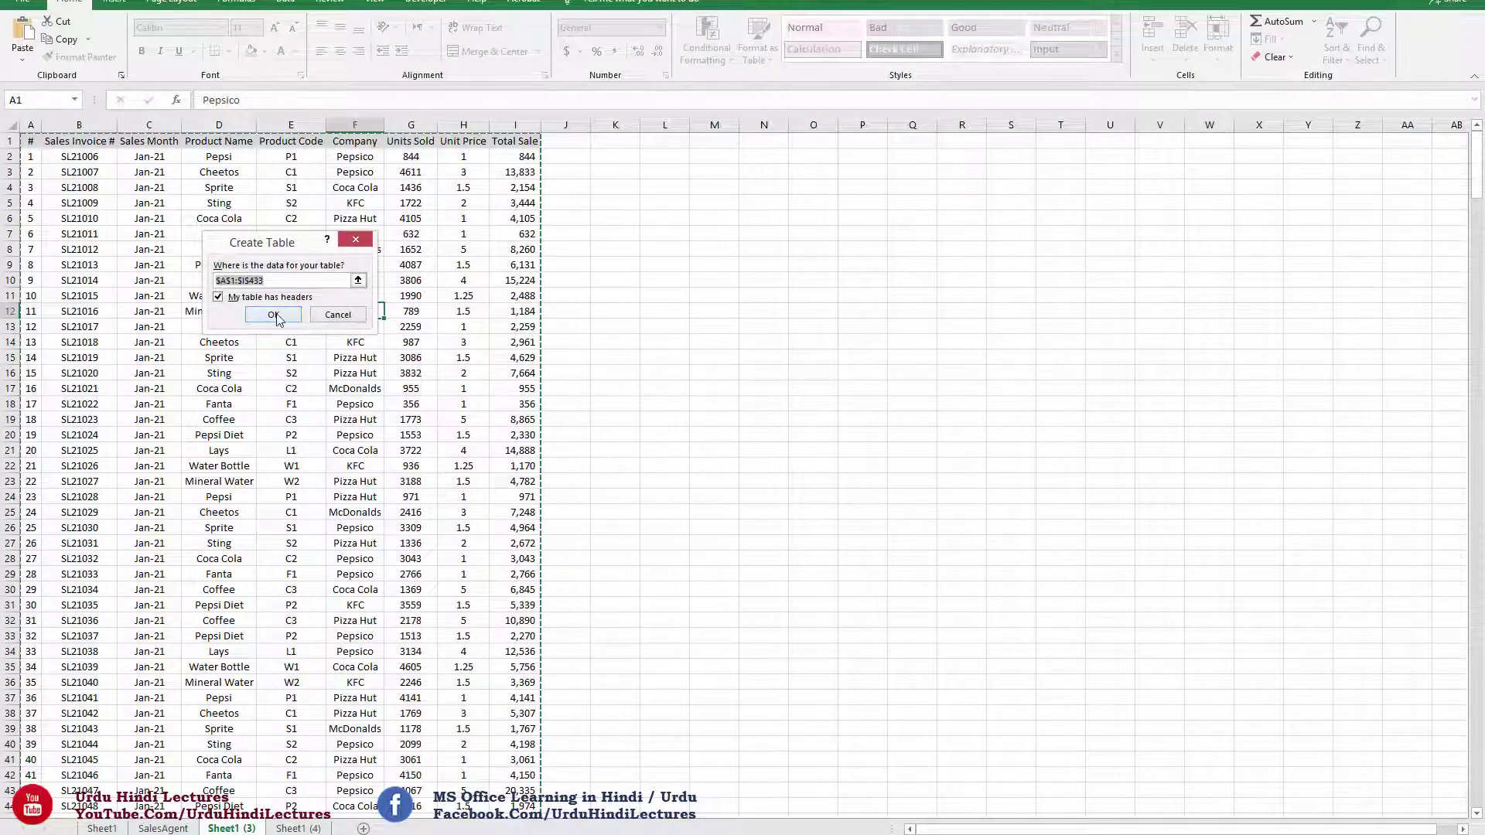
pyautogui.click(274, 316)
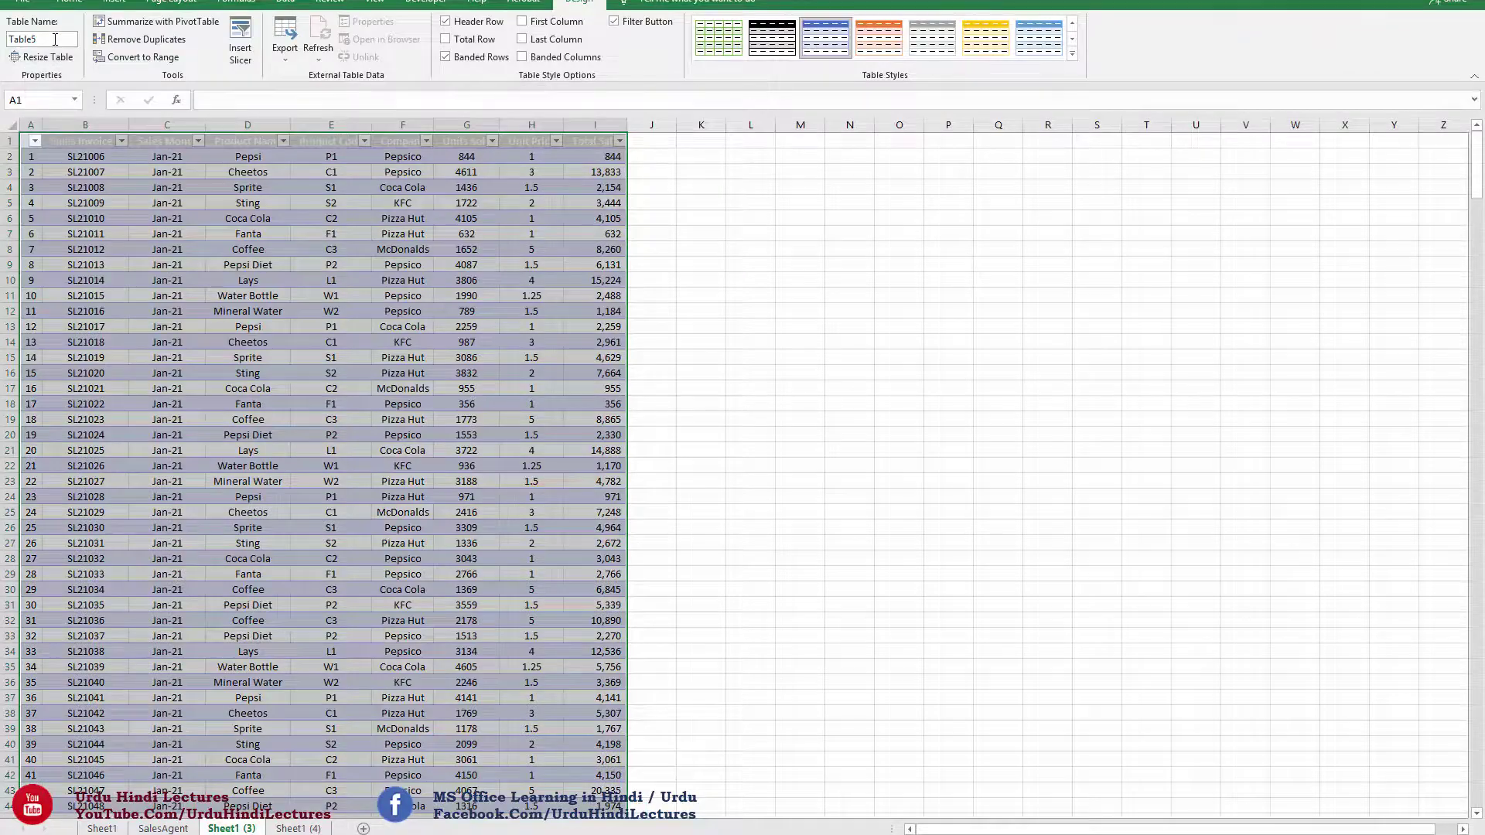
pyautogui.click(55, 39)
pyautogui.write('Prod')
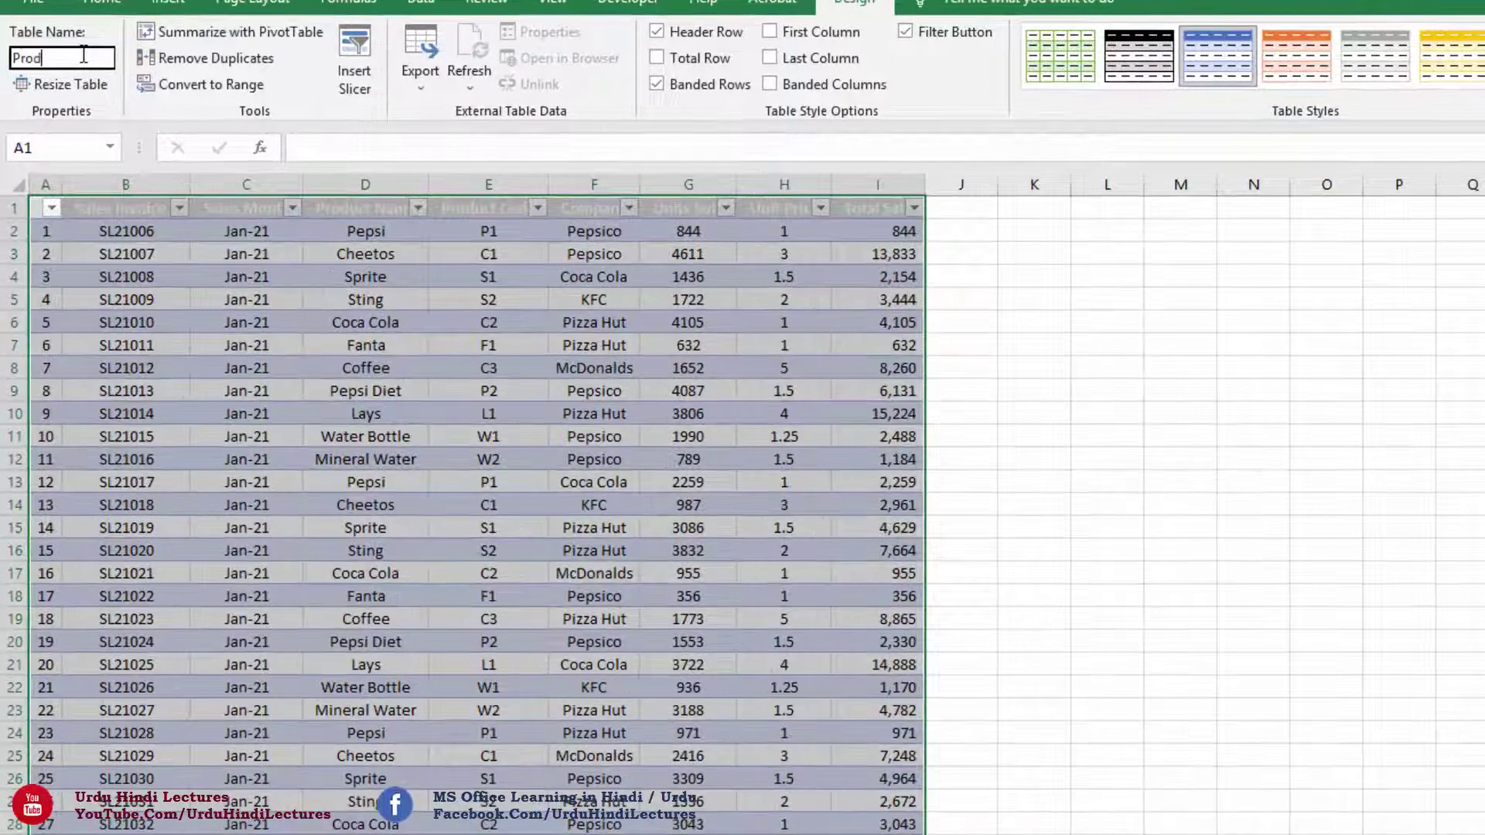
pyautogui.write('uctCustomer')
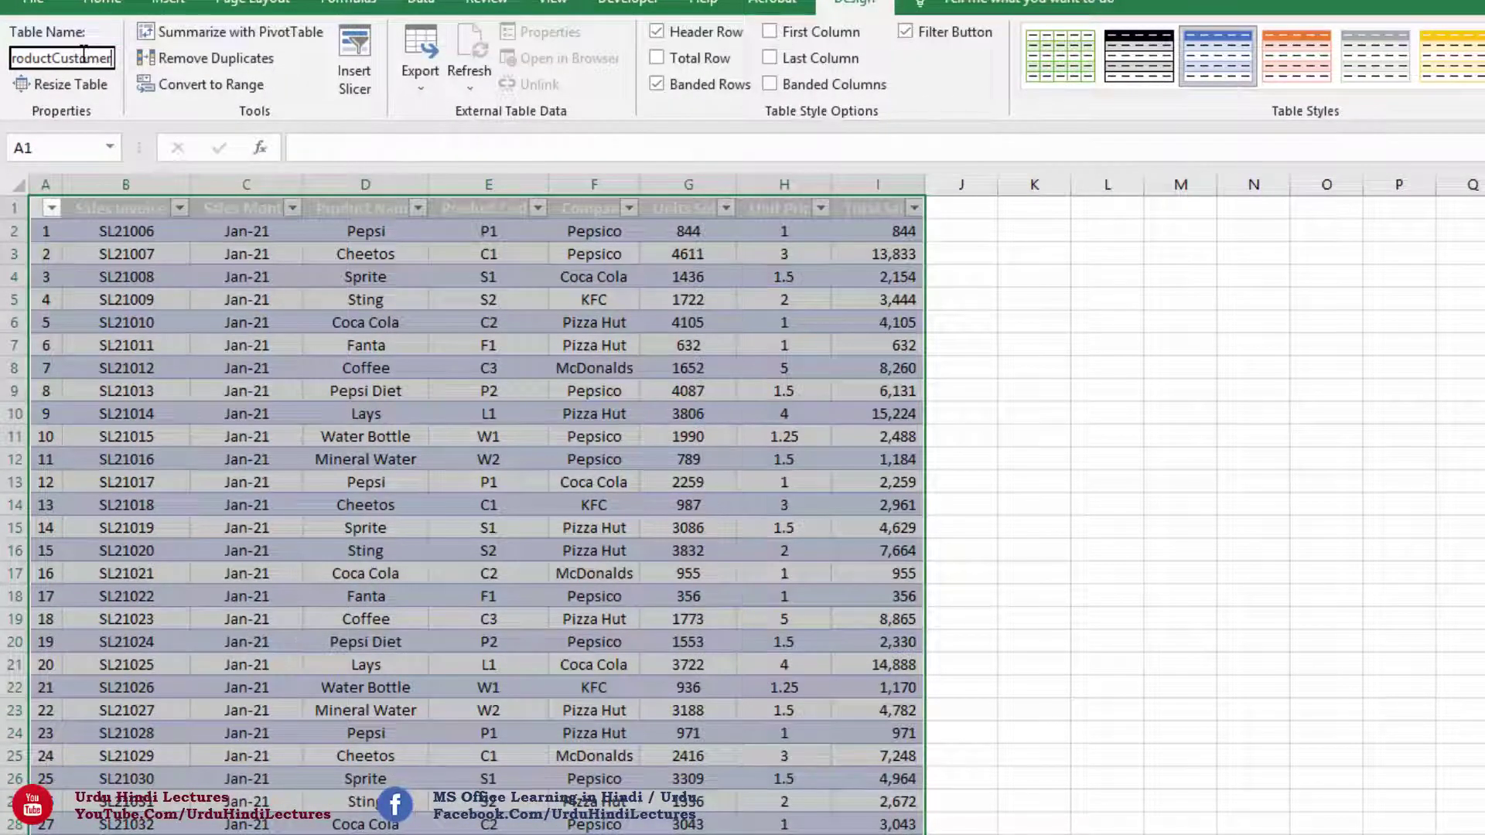
pyautogui.press('Return')
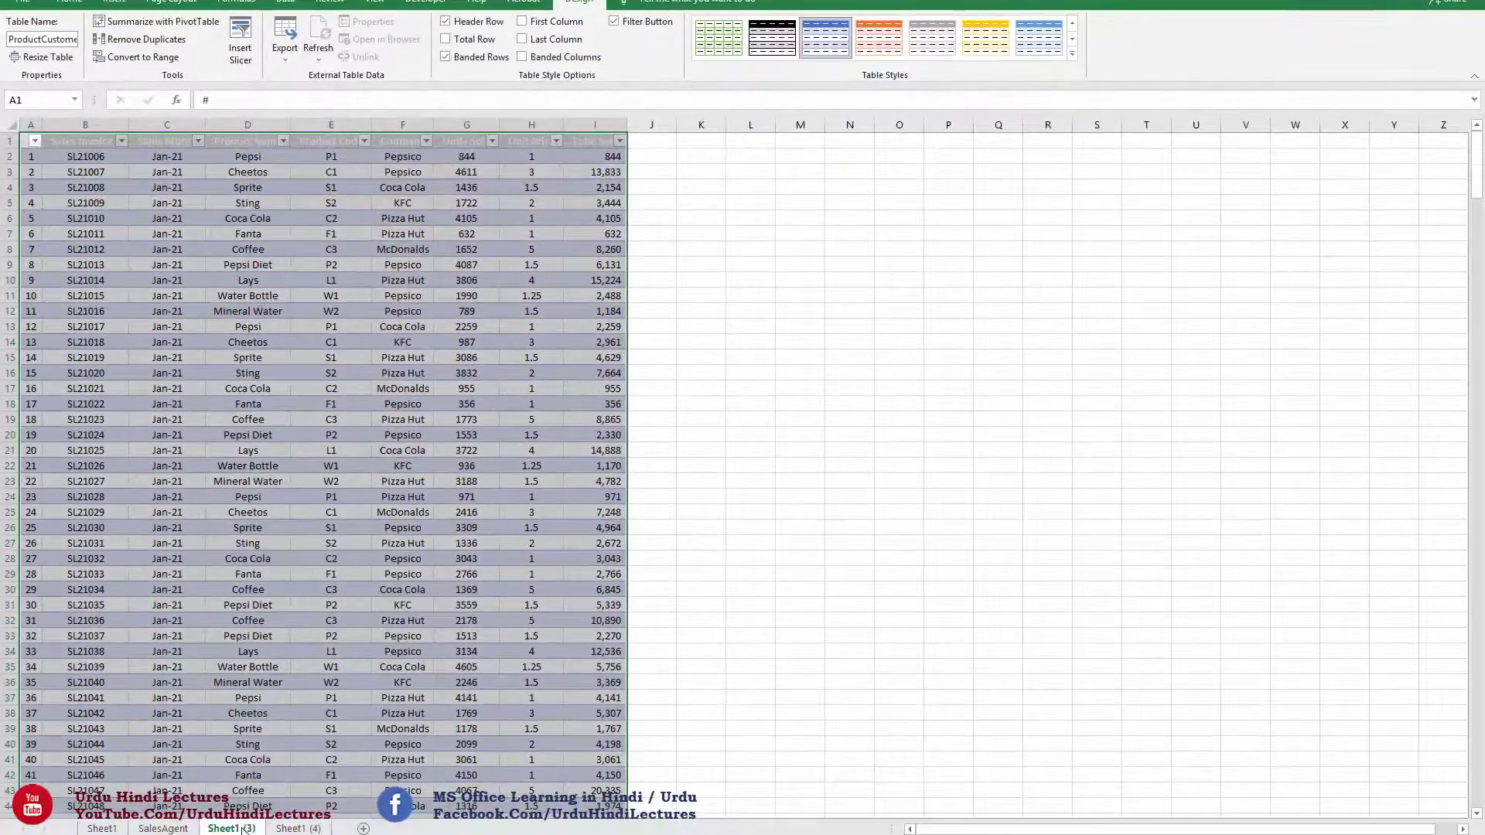
# - Rename the Sheet1 (3) worksheet as ProductCustomer
pyautogui.doubleClick(246, 827)
pyautogui.write('Produc')
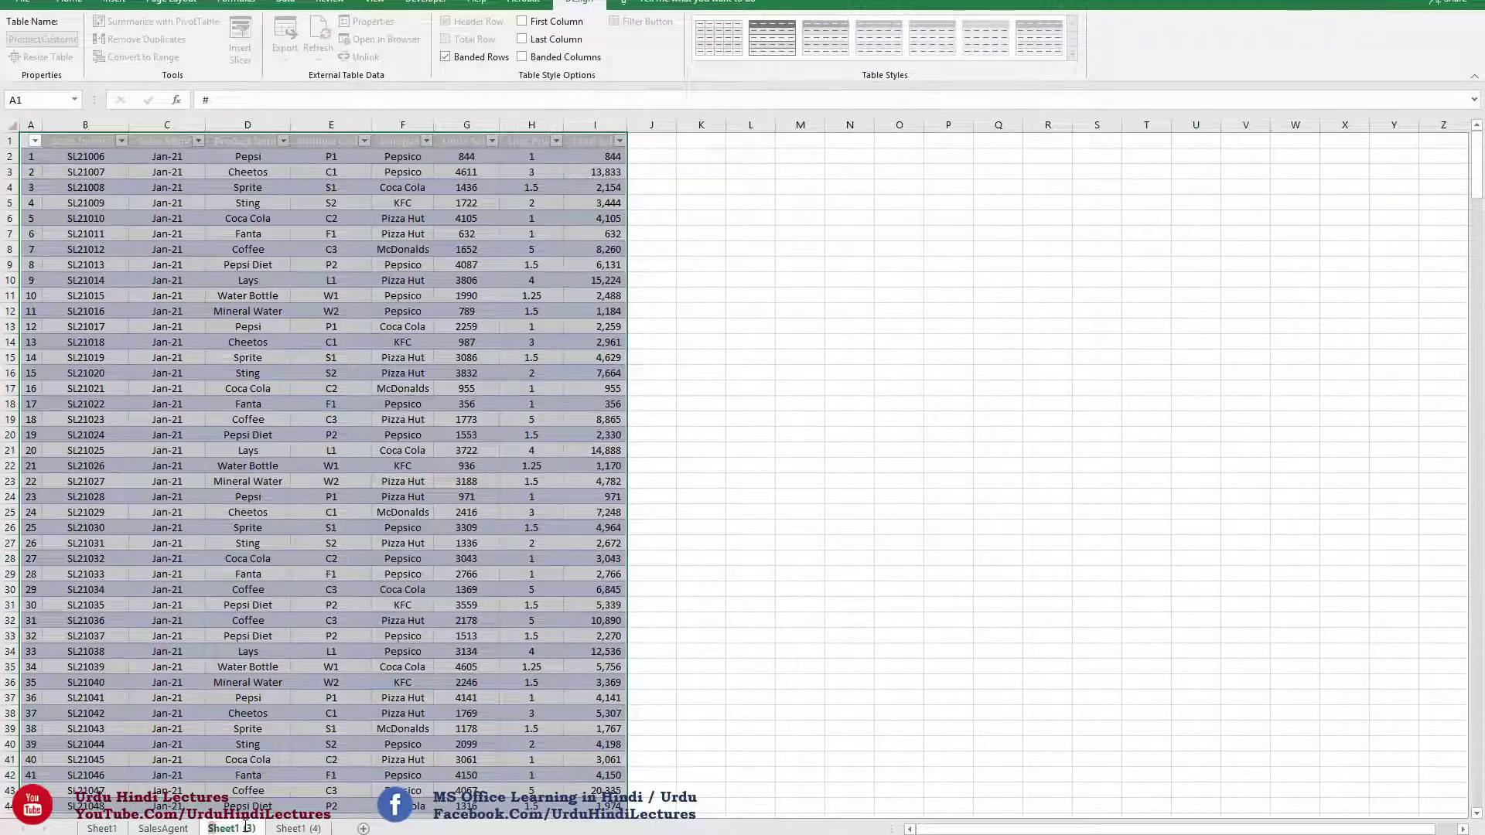
pyautogui.write('tCustomer')
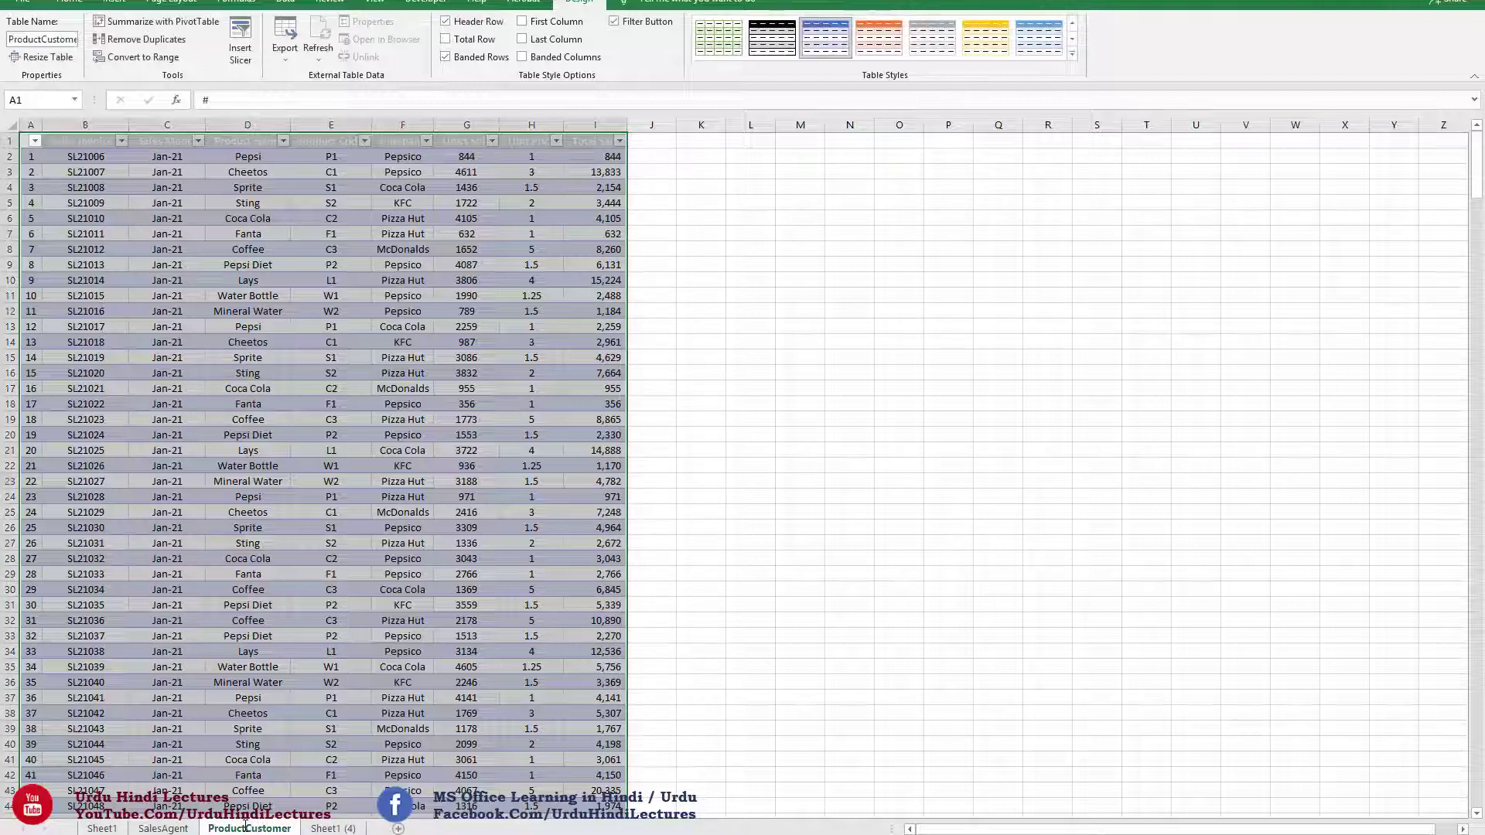
# - Delete the Seller Name, Product Name, Product Code and Company columns from Sheet1 (4)
pyautogui.click(345, 830)
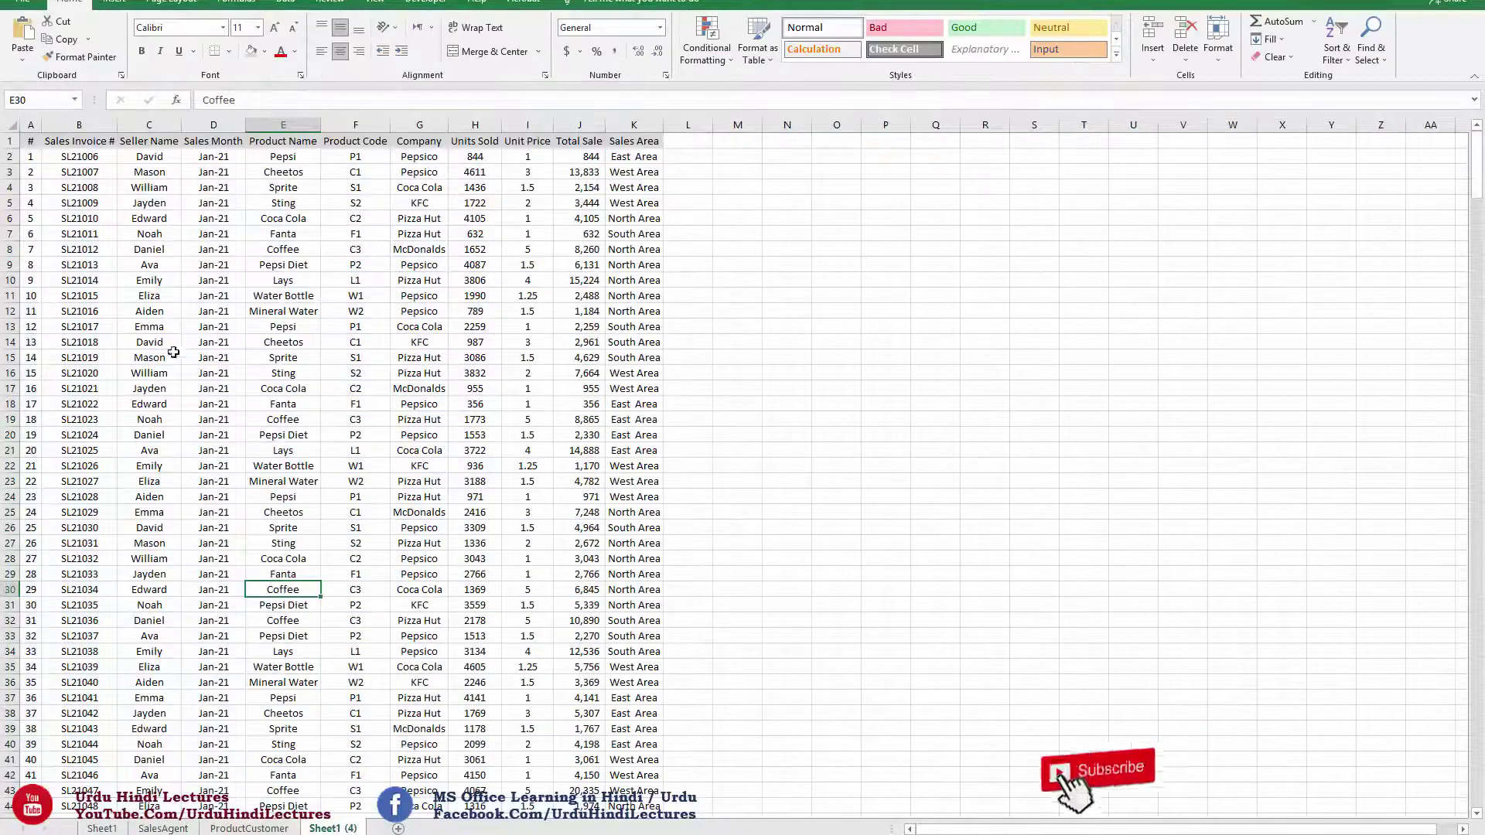
pyautogui.click(164, 829)
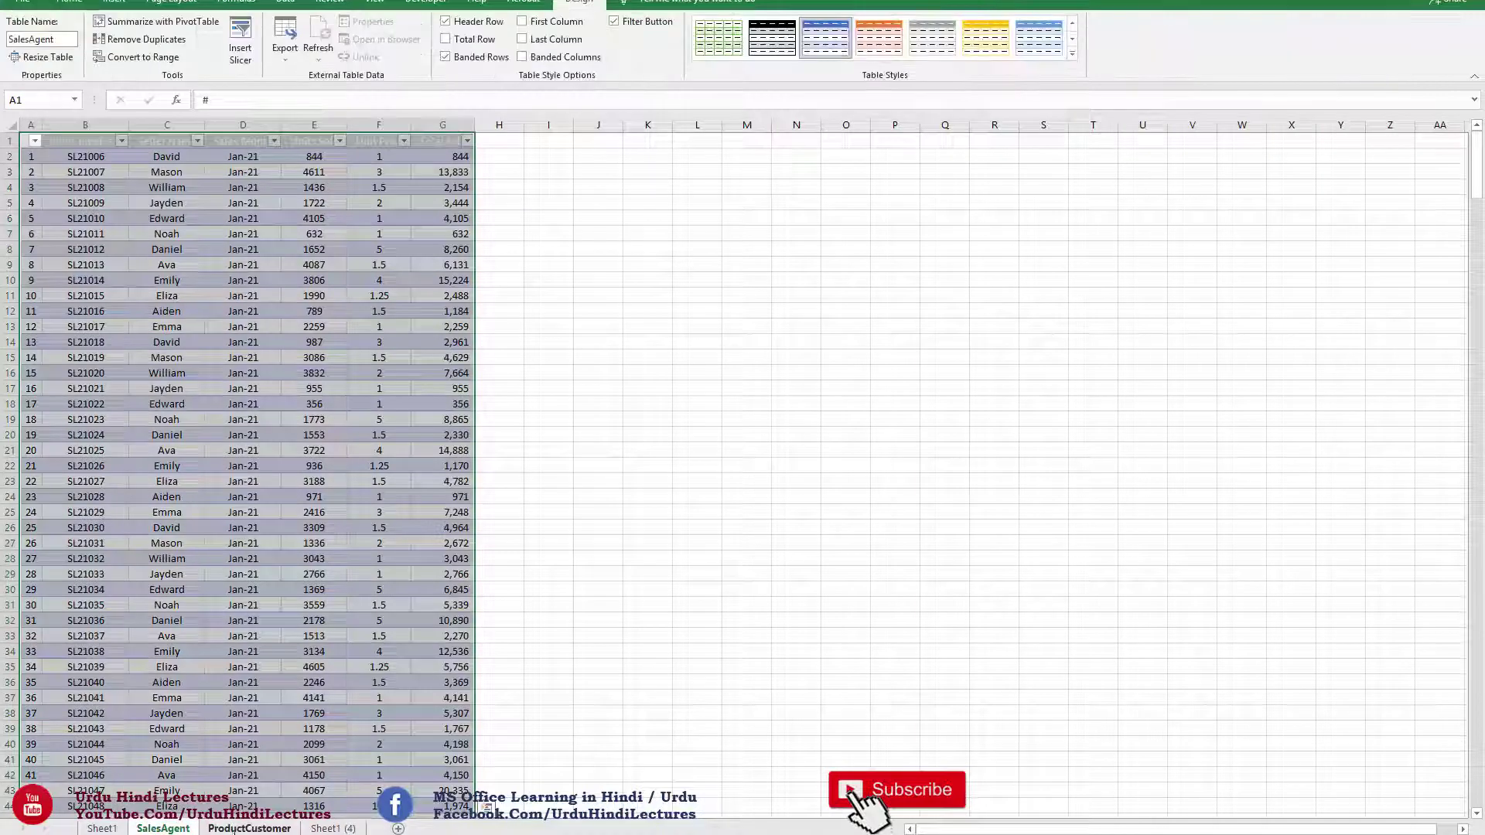
pyautogui.click(242, 828)
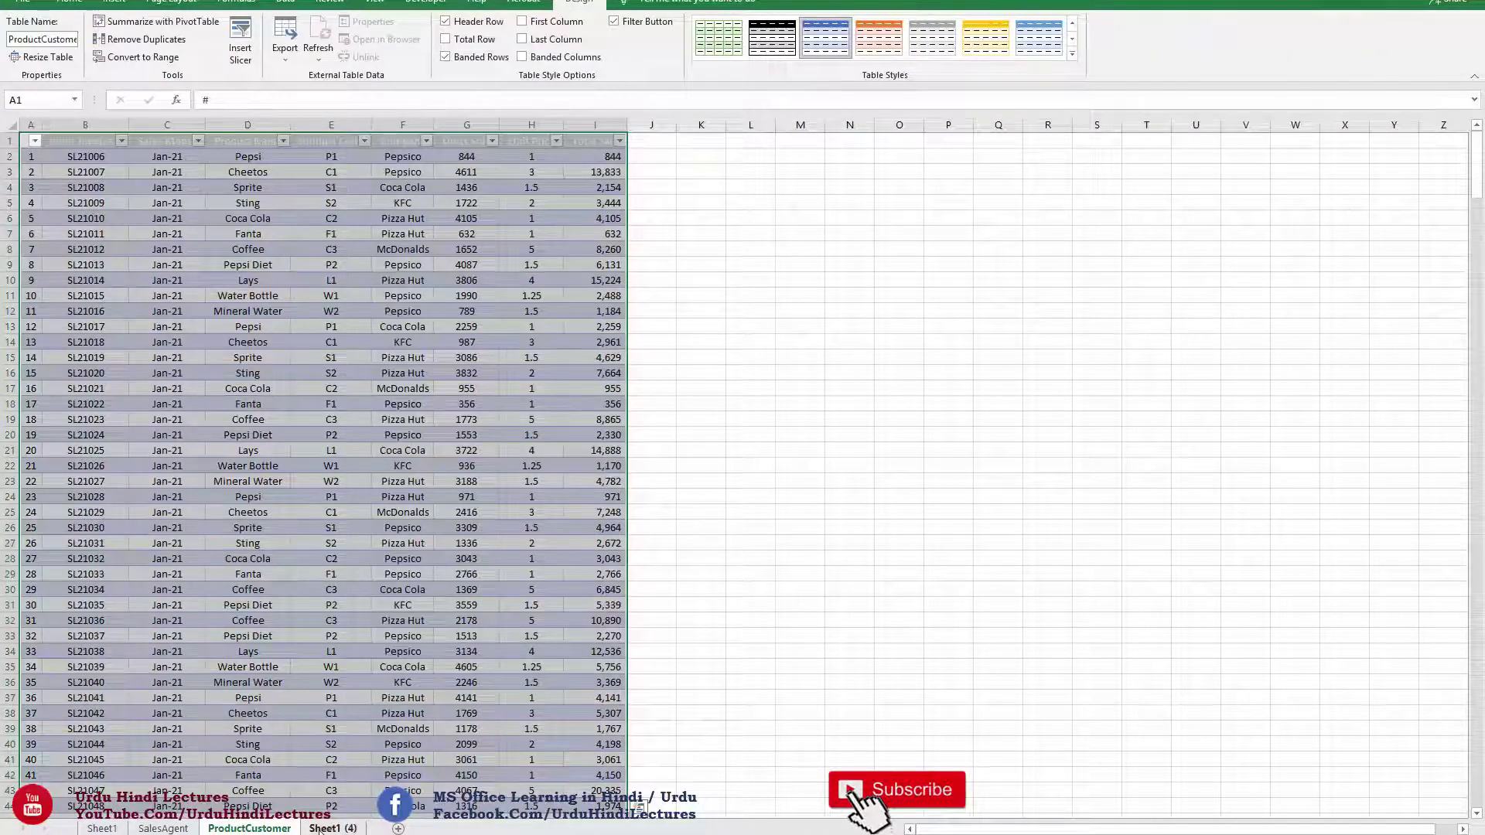
pyautogui.click(319, 828)
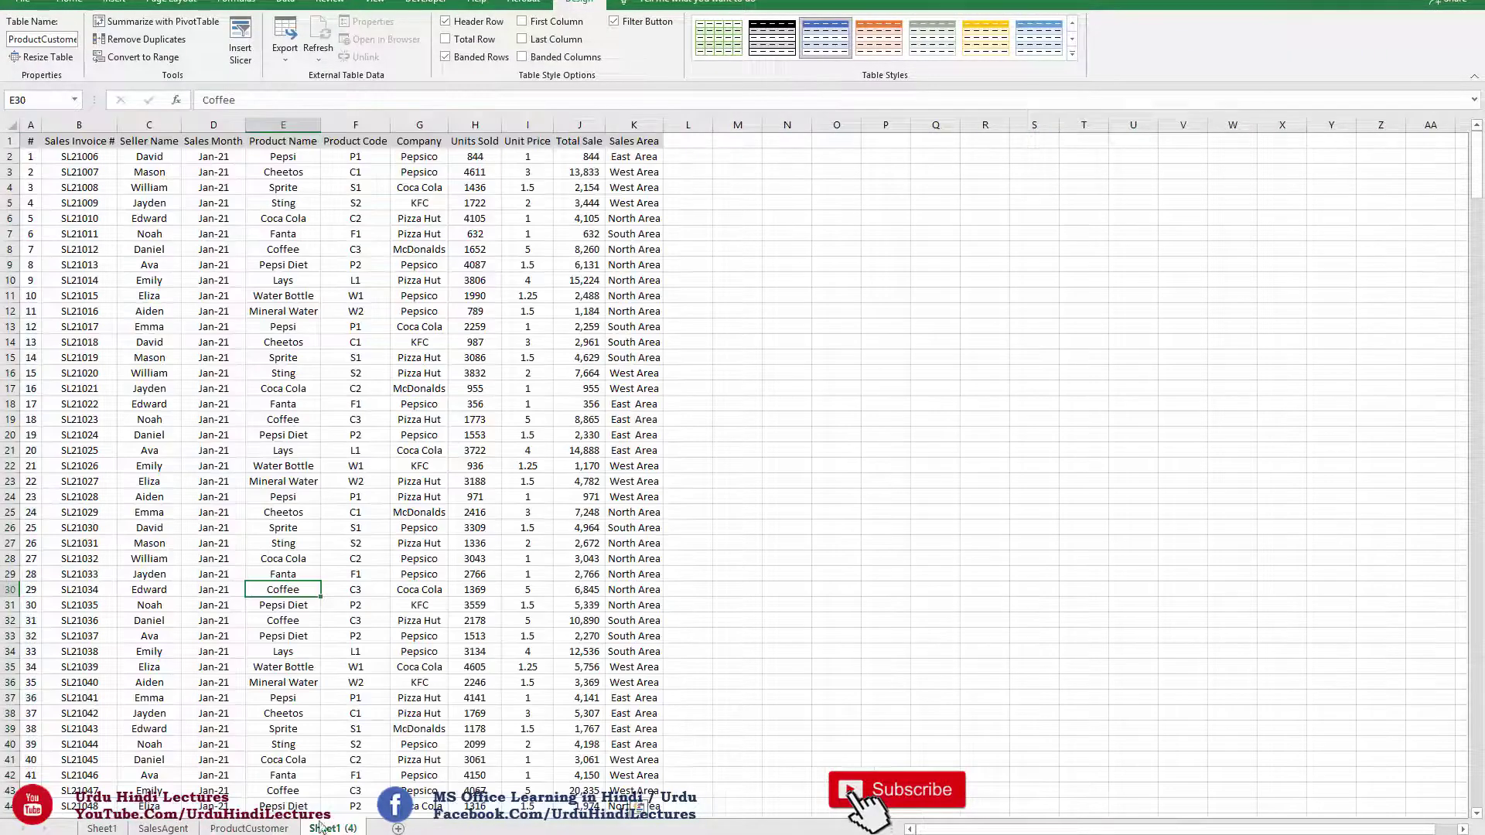
pyautogui.click(149, 124)
pyautogui.moveTo(280, 122); pyautogui.dragTo(421, 126)
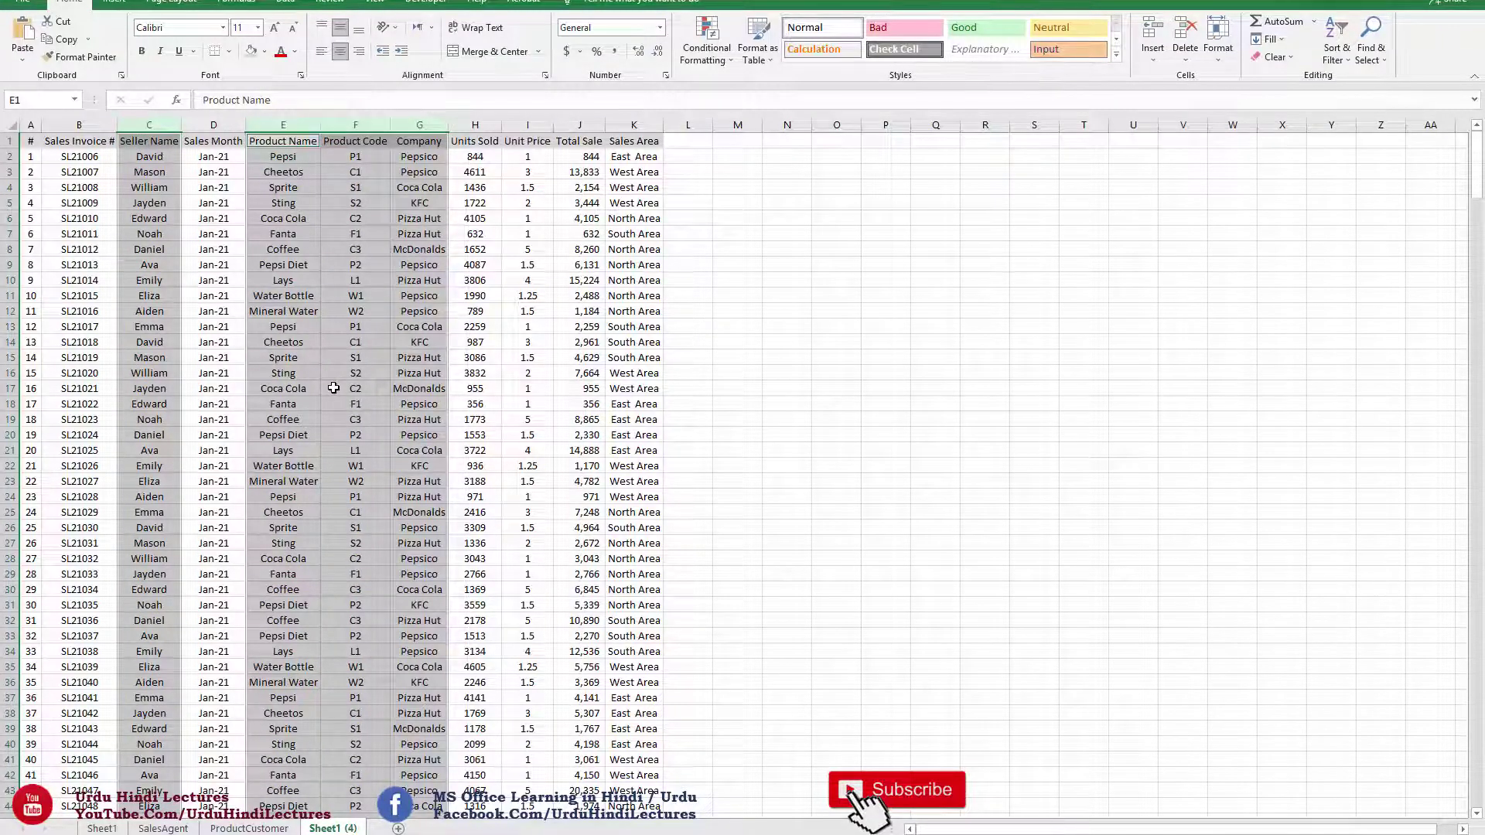
pyautogui.hotkey('ctrl', '-')
pyautogui.click(333, 389)
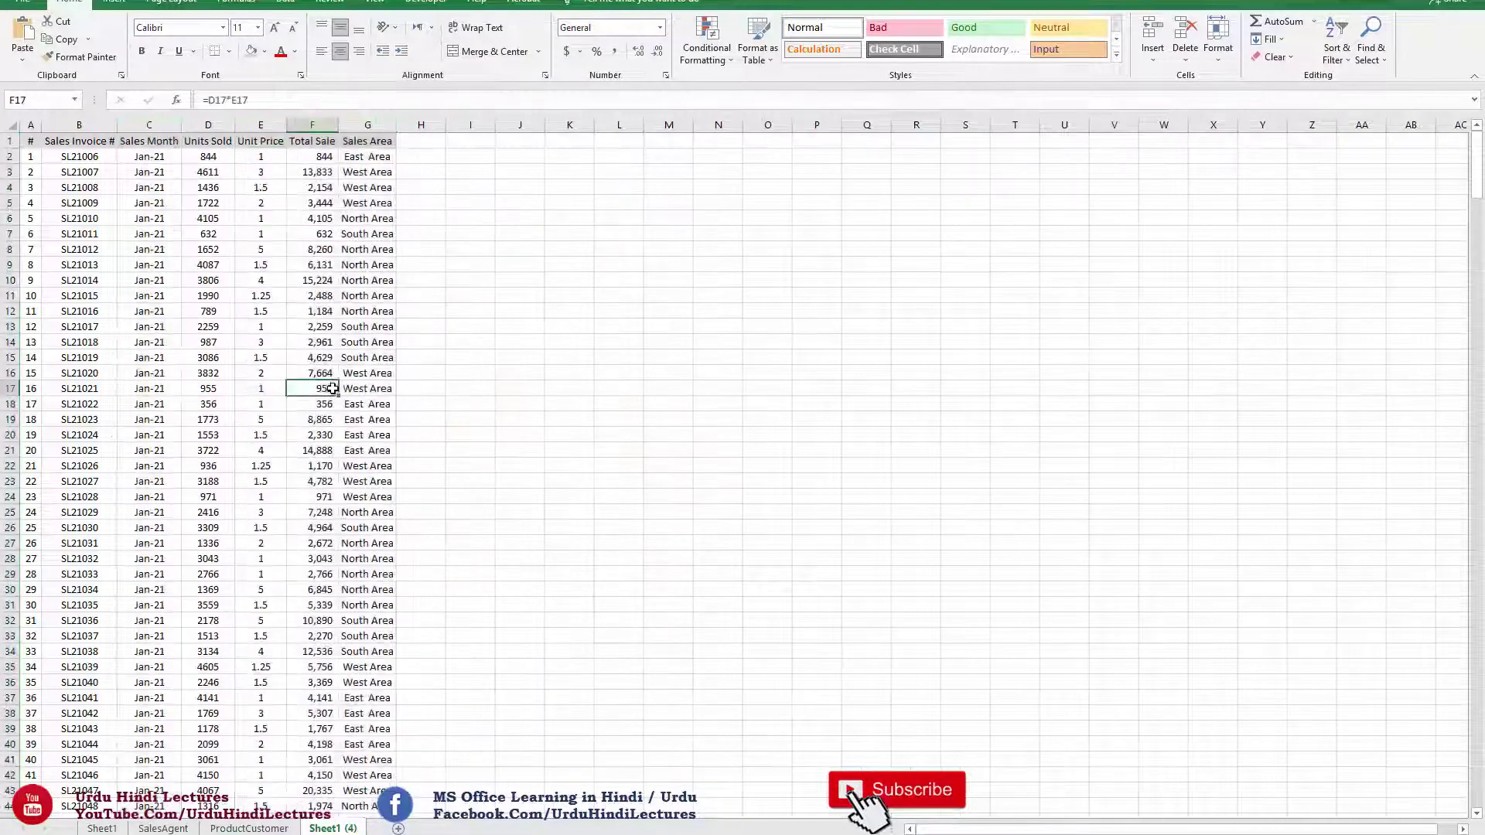
# - Convert the data range A1:G433 on Sheet1 (4) into a table with headers
pyautogui.moveTo(314, 233); pyautogui.dragTo(315, 421)
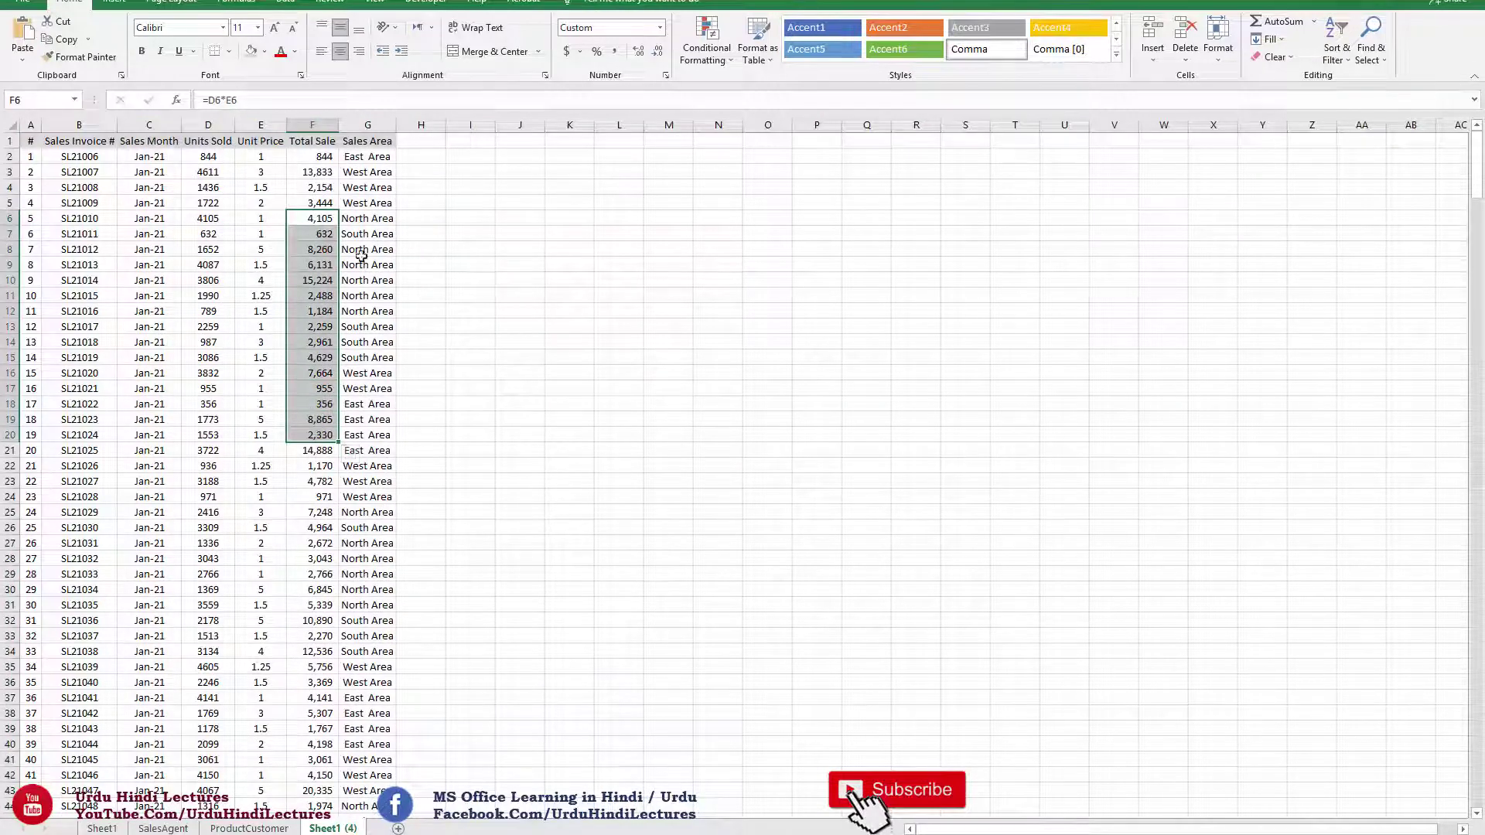
pyautogui.moveTo(374, 233); pyautogui.dragTo(370, 357)
pyautogui.click(344, 435)
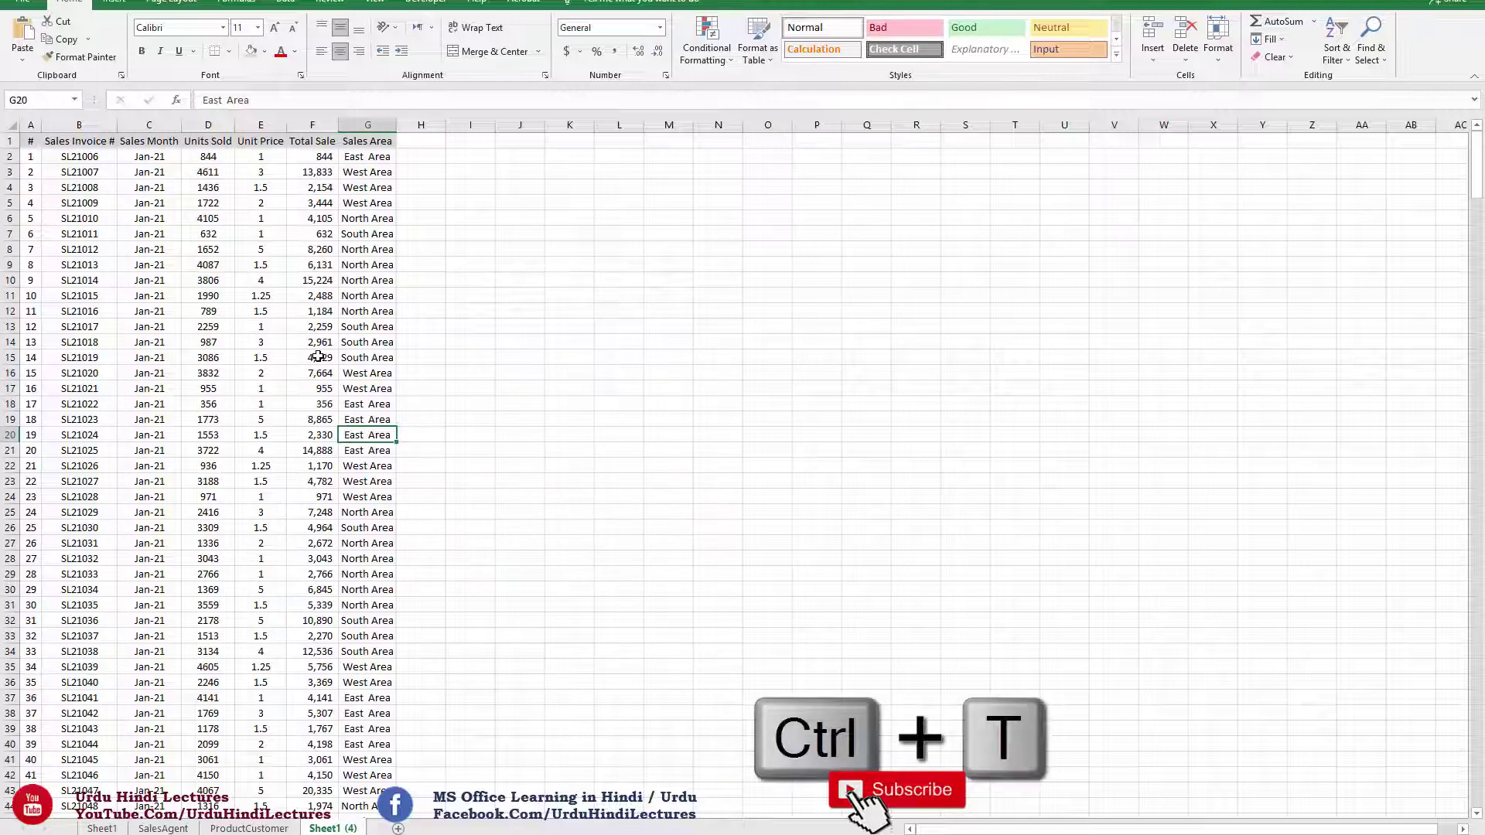
pyautogui.hotkey('ctrl', 't')
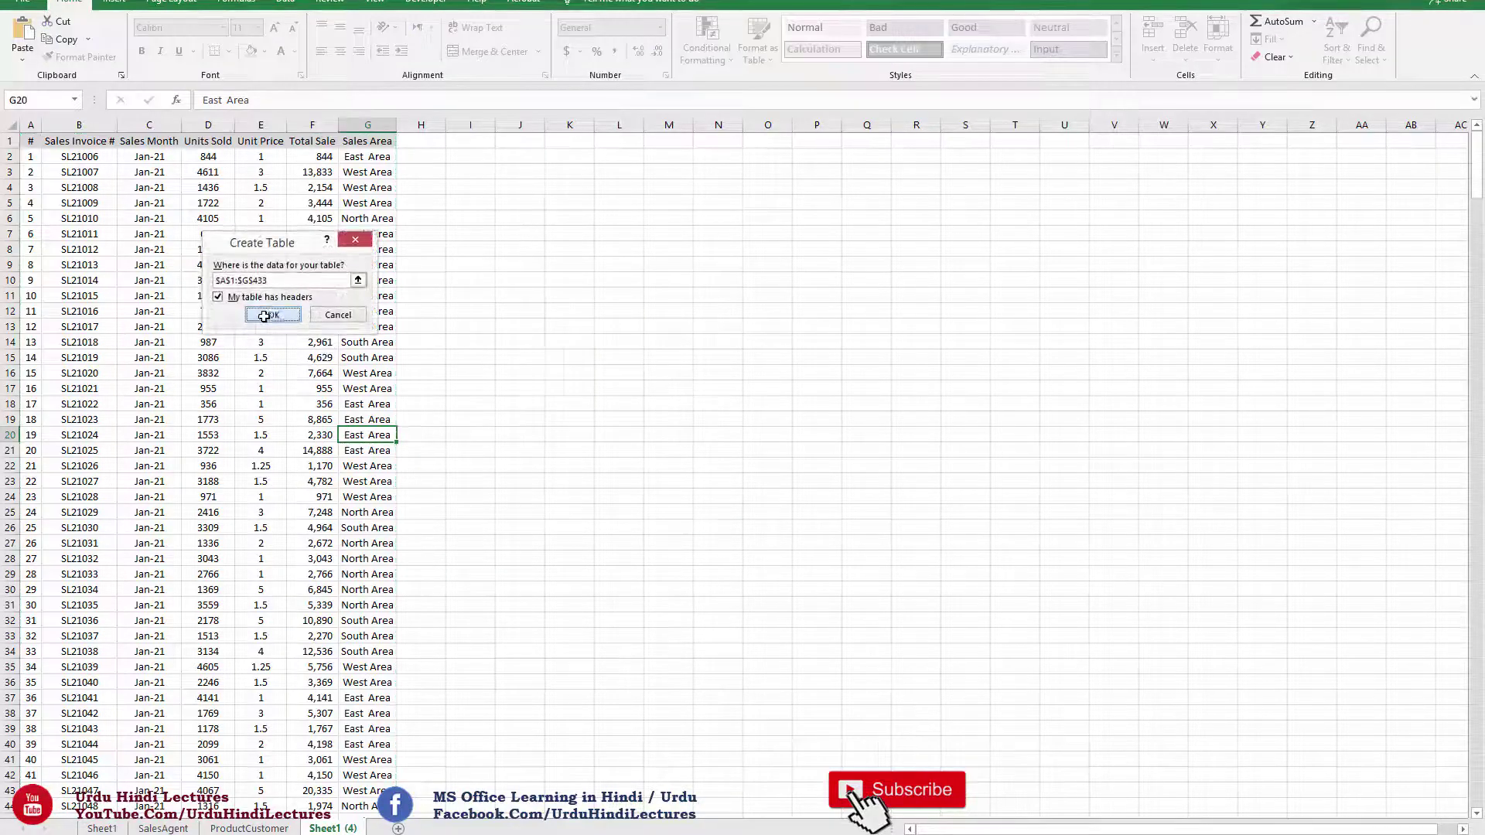
pyautogui.click(273, 316)
# - Name the new table SalesArea and rename its sheet SalesArea as well
pyautogui.click(51, 38)
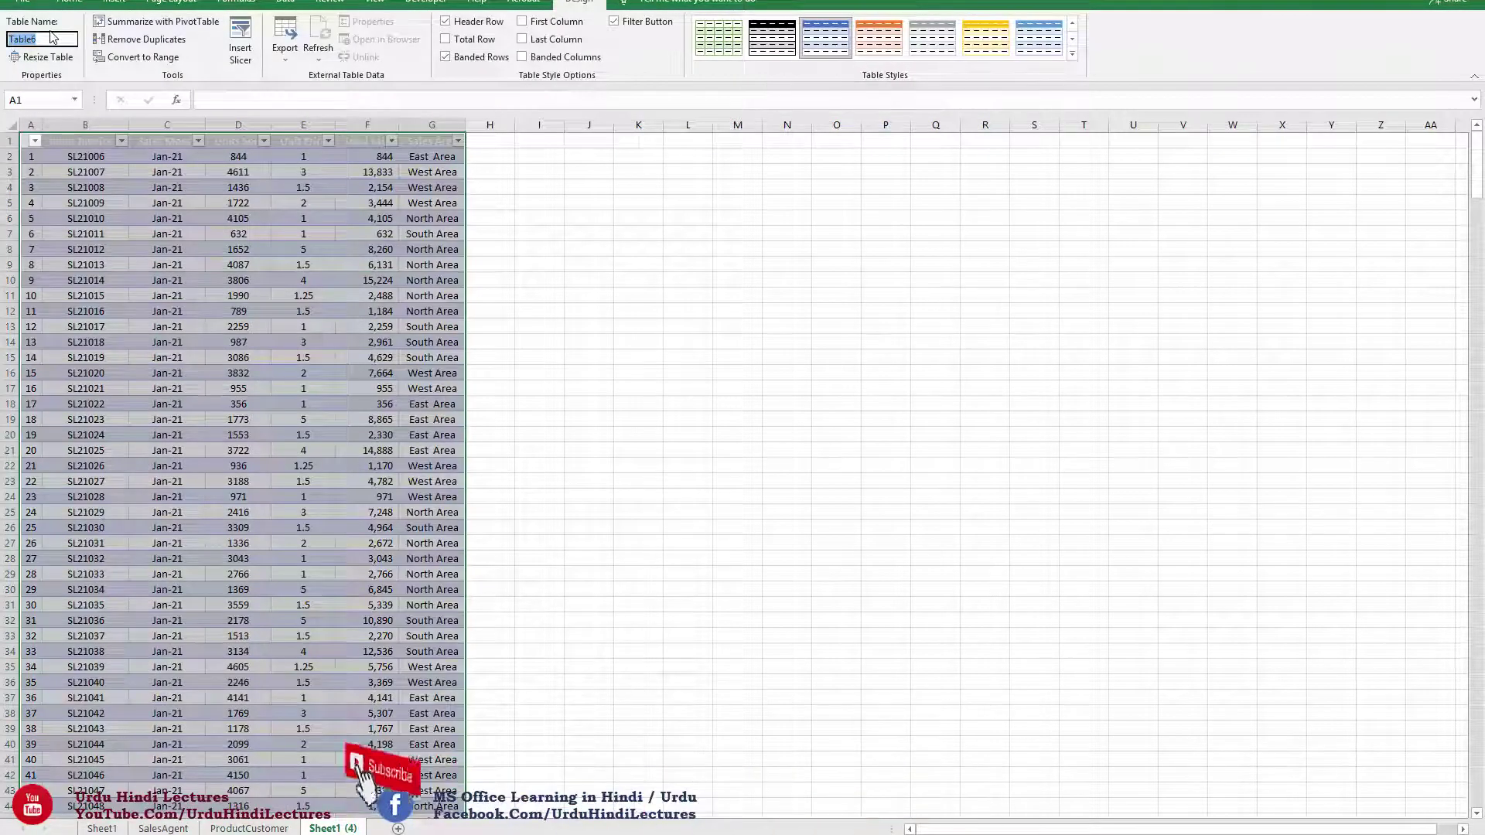
pyautogui.write('Sales')
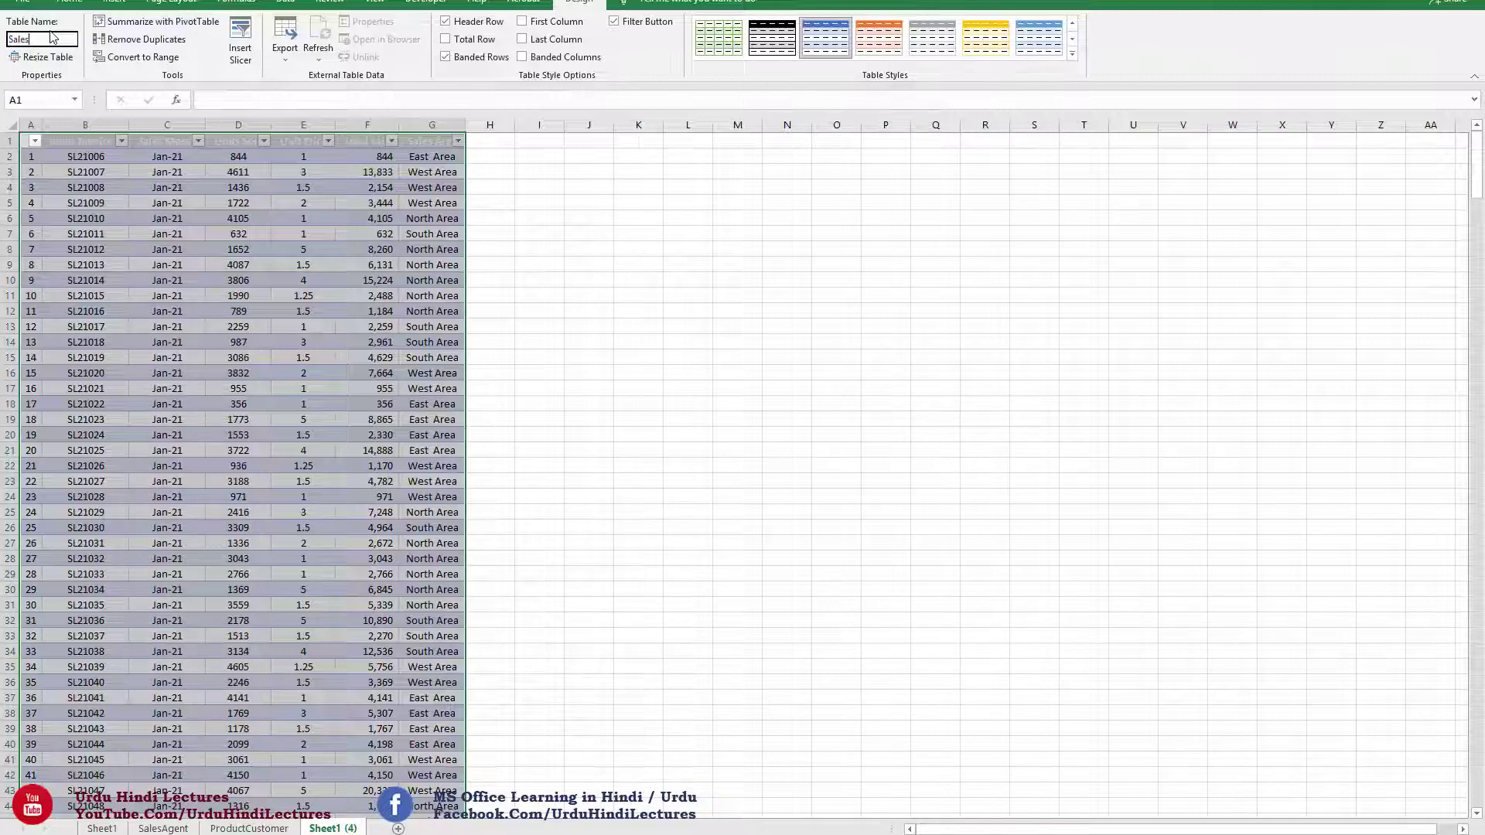
pyautogui.write('Area')
pyautogui.press('Return')
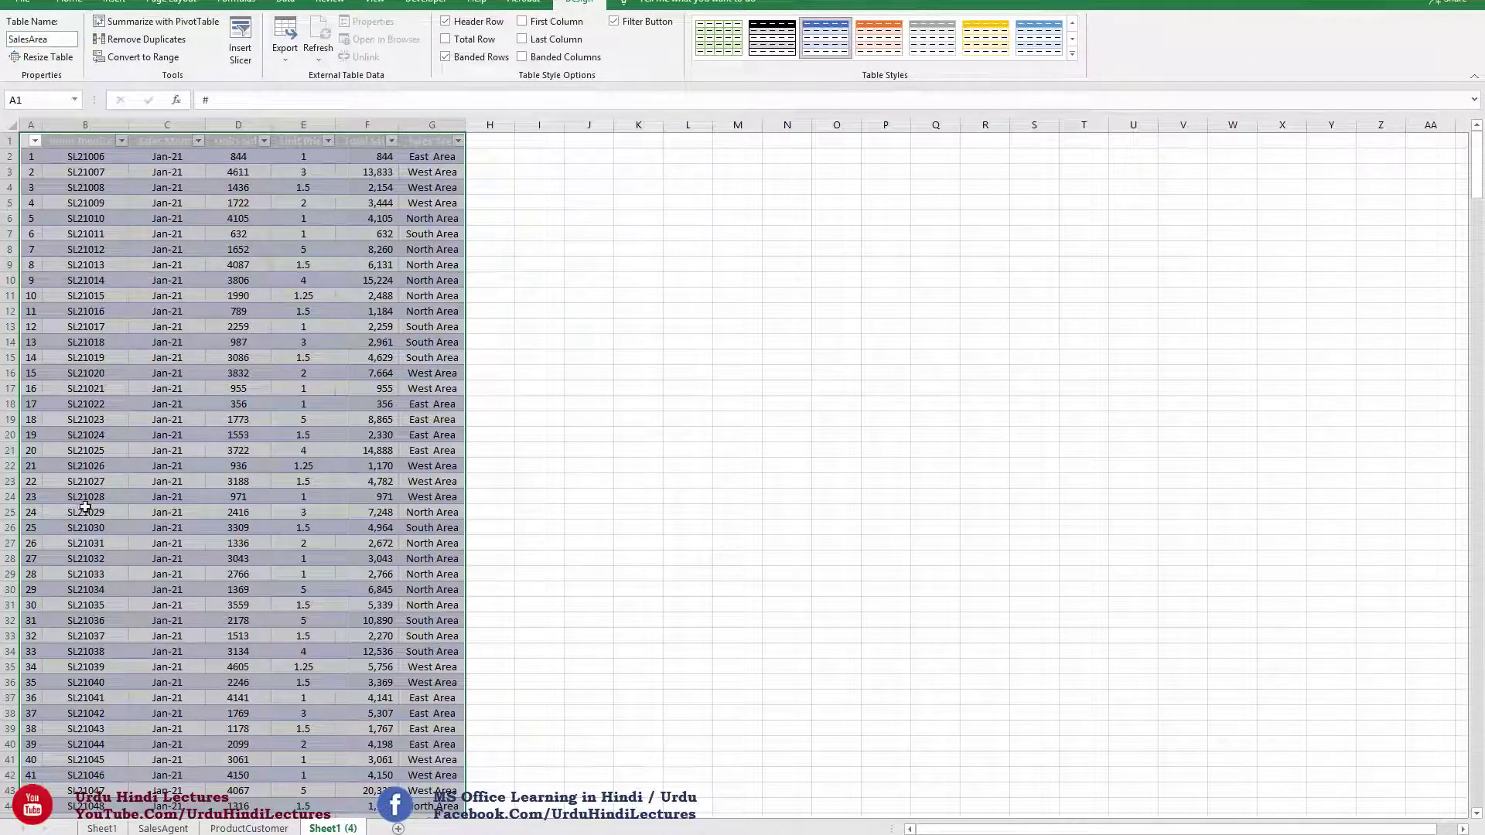
pyautogui.doubleClick(335, 829)
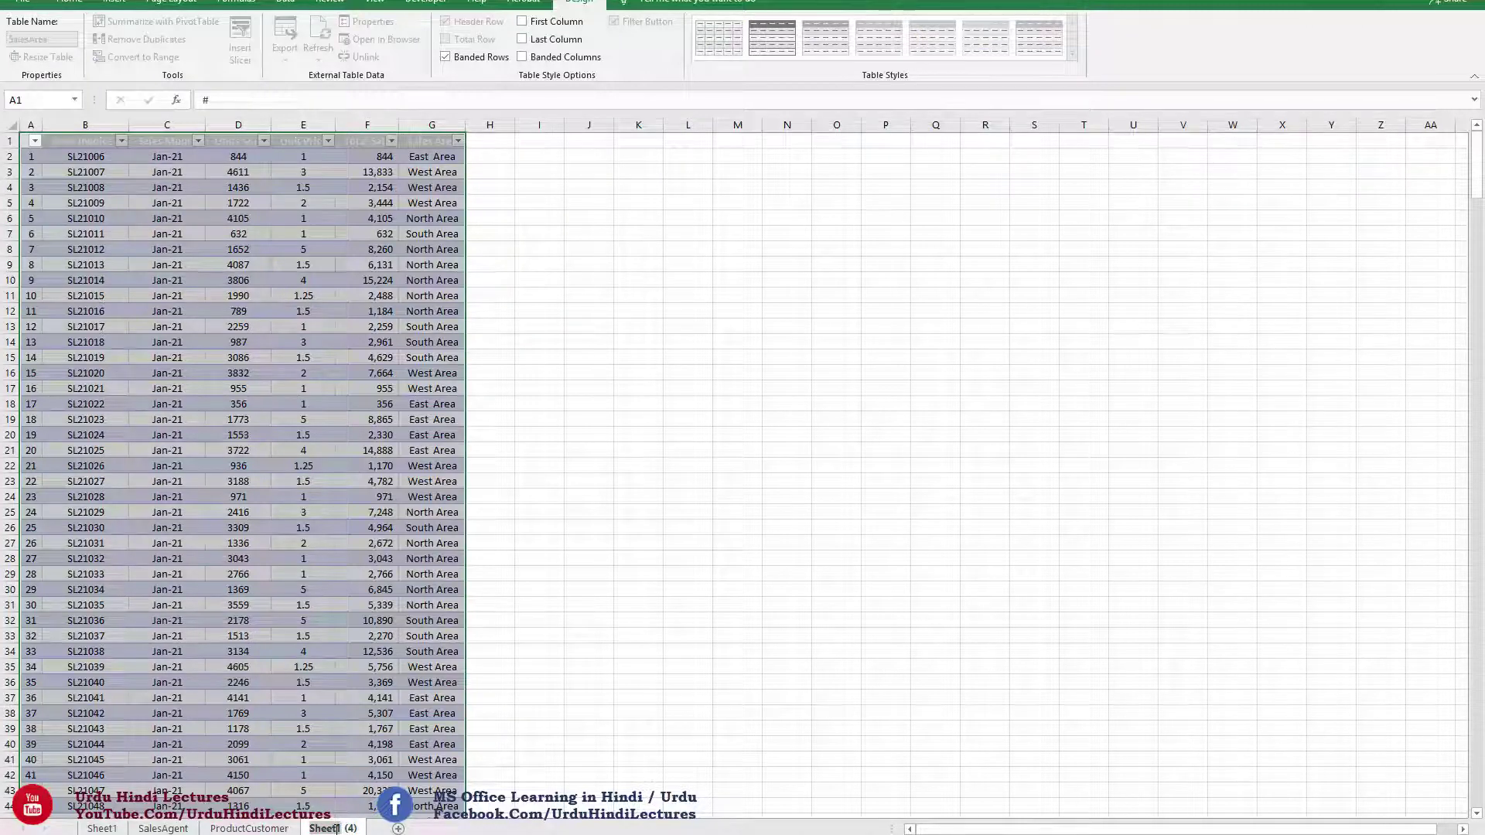
pyautogui.press('BackSpace')
pyautogui.write('SalesArea')
pyautogui.click(167, 775)
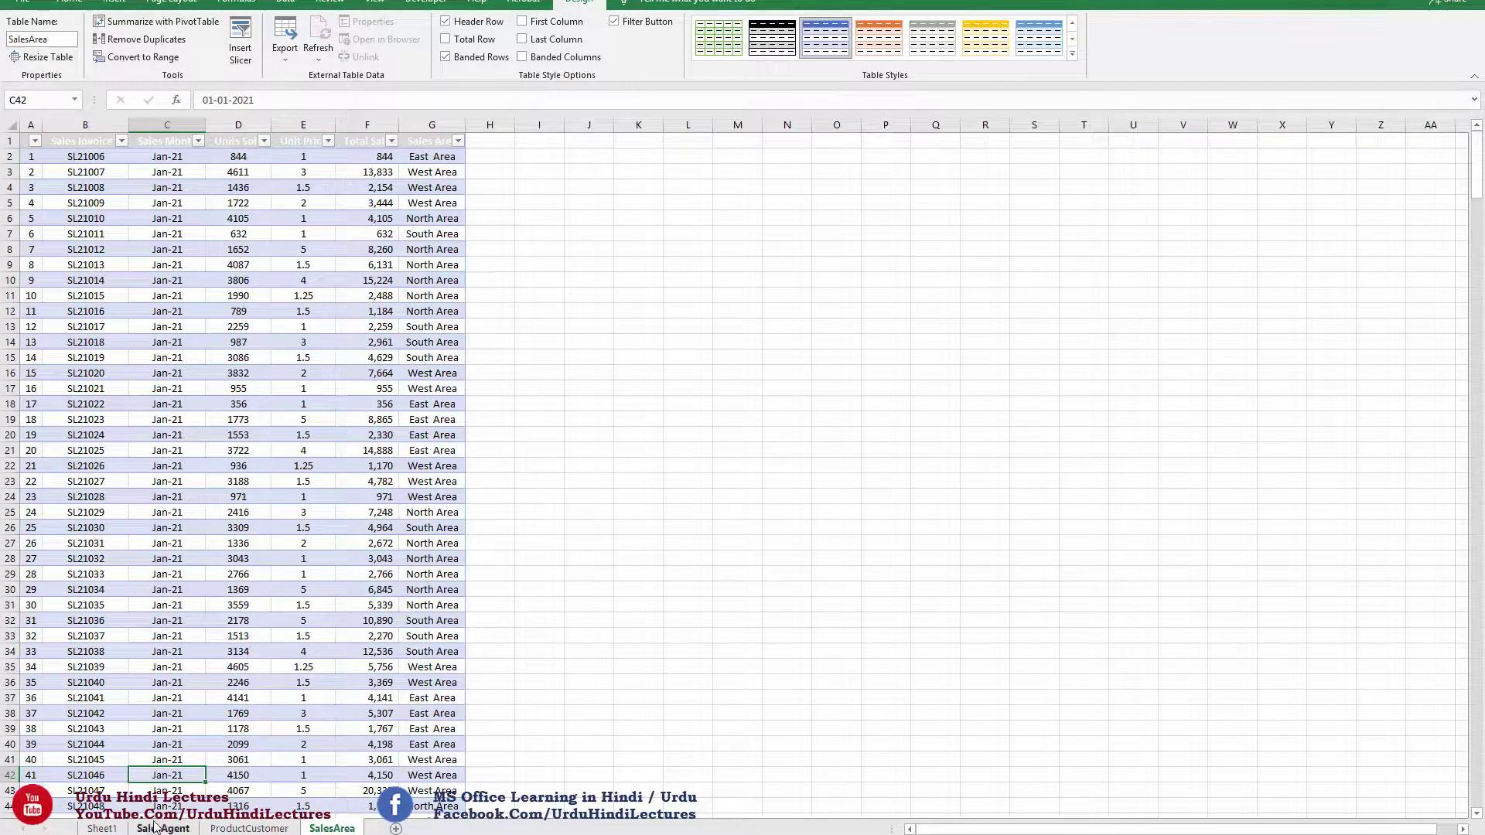
# - Compare the original data on Sheet1 with the tables on the SalesAgent, ProductCustomer and SalesArea sheets
pyautogui.click(113, 830)
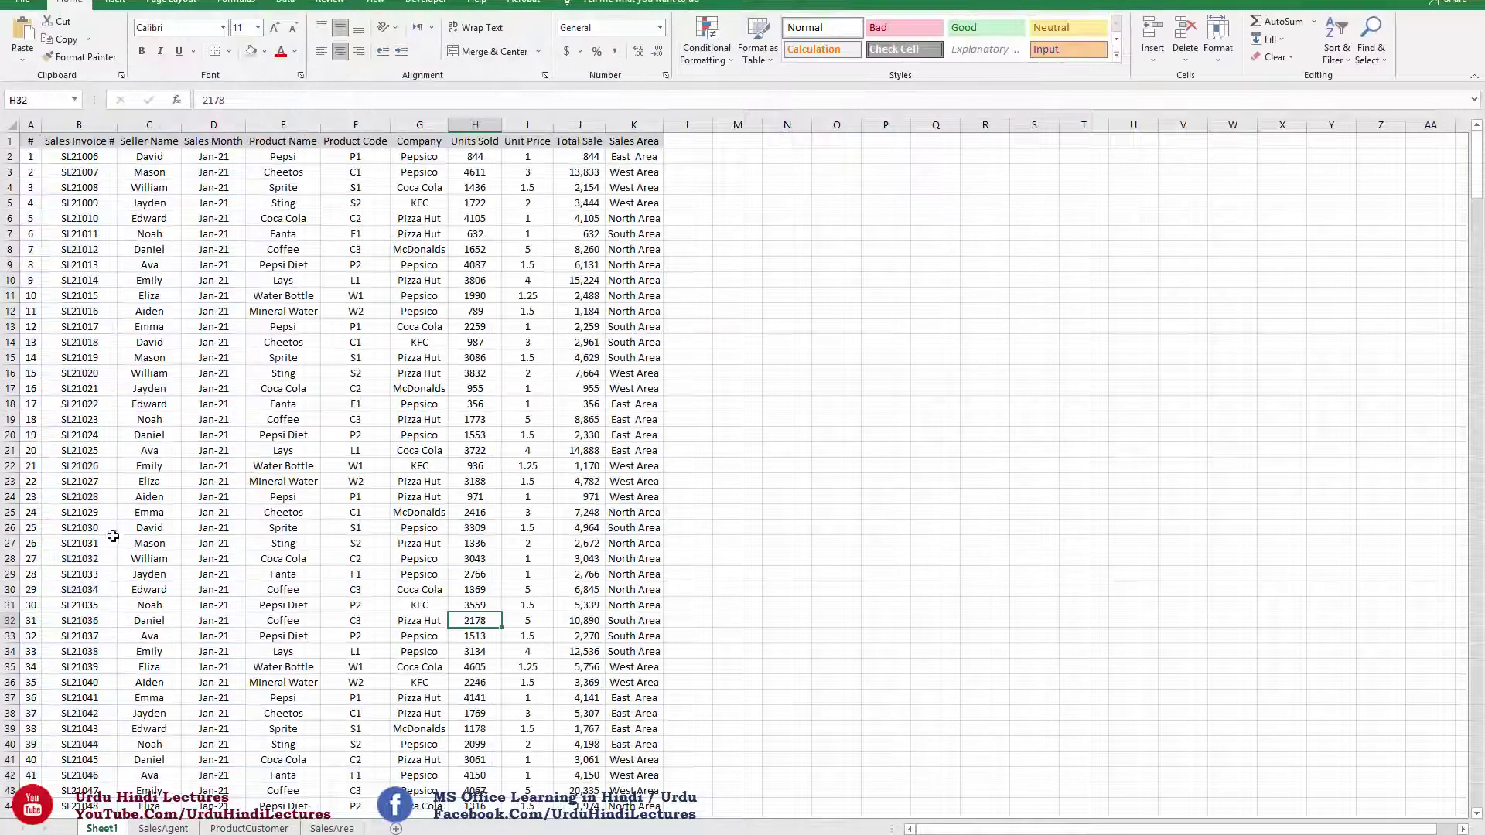
pyautogui.moveTo(114, 540); pyautogui.dragTo(213, 745)
pyautogui.click(188, 786)
pyautogui.hotkey('ctrl', 'pagedown')
pyautogui.hotkey('ctrl', 'pagedown')
pyautogui.hotkey('ctrl', 'pagedown')
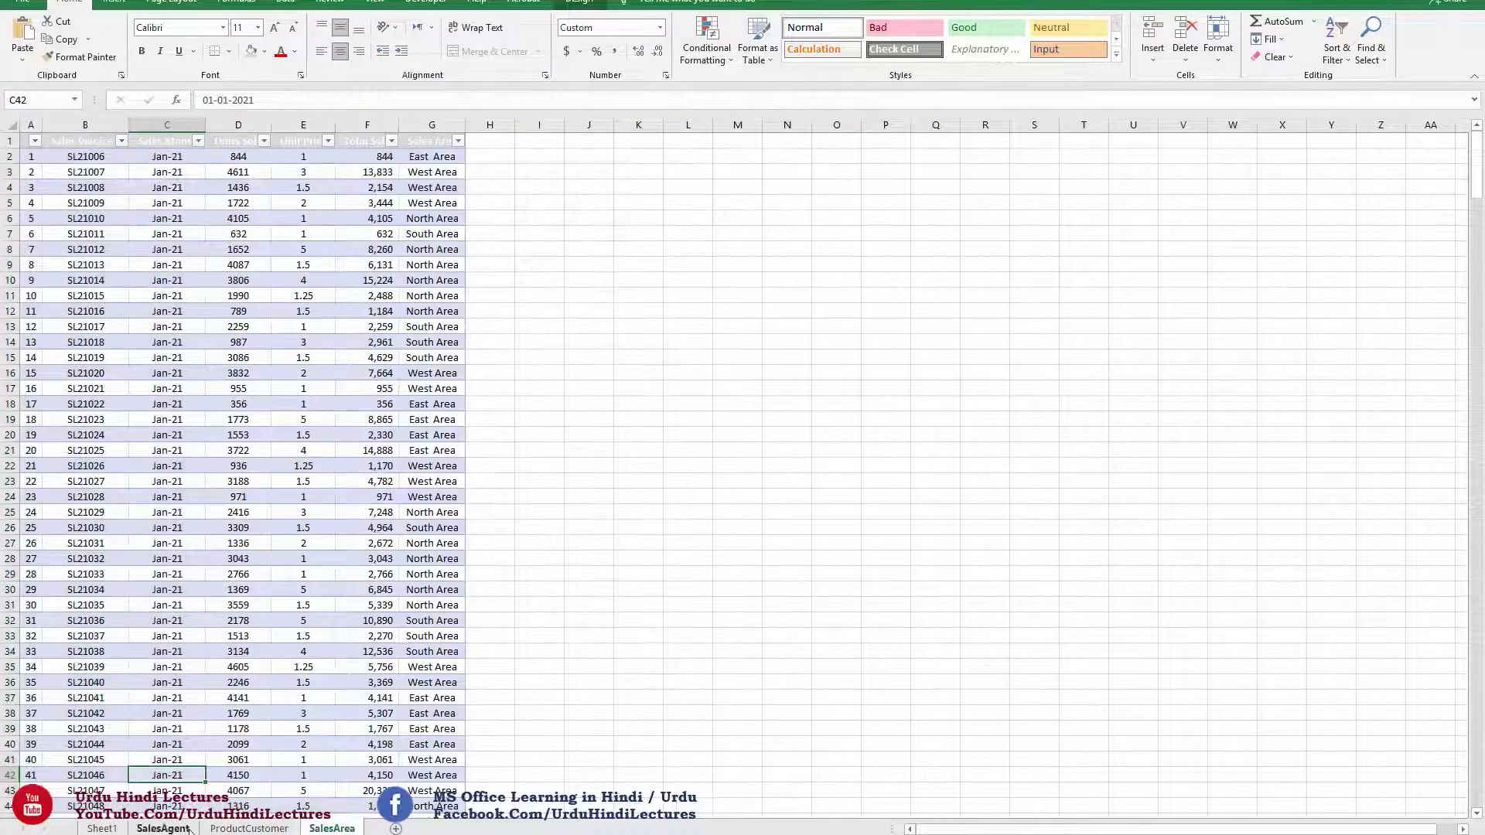
pyautogui.click(189, 830)
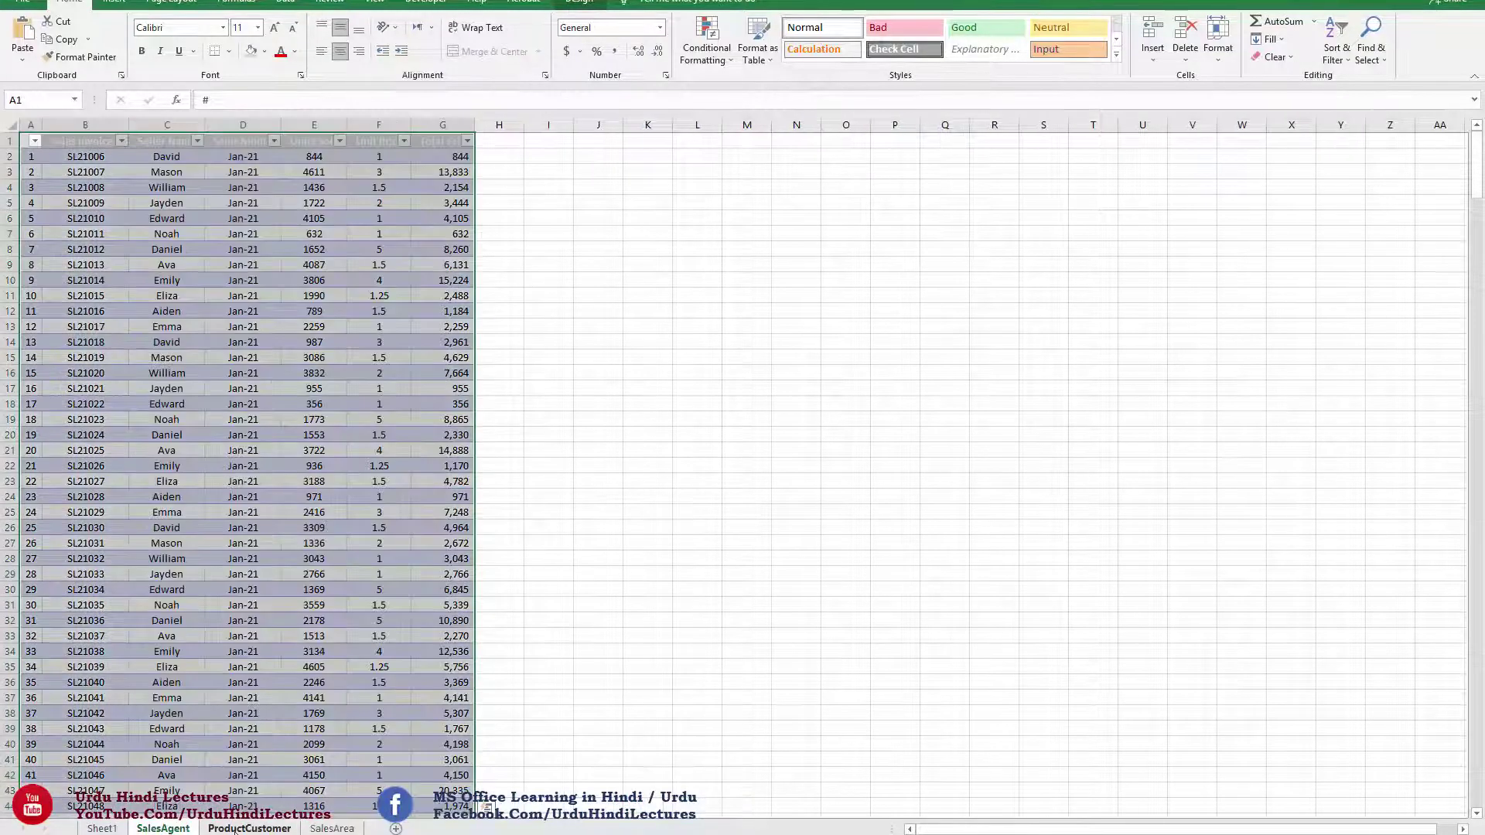
pyautogui.click(249, 829)
pyautogui.click(317, 829)
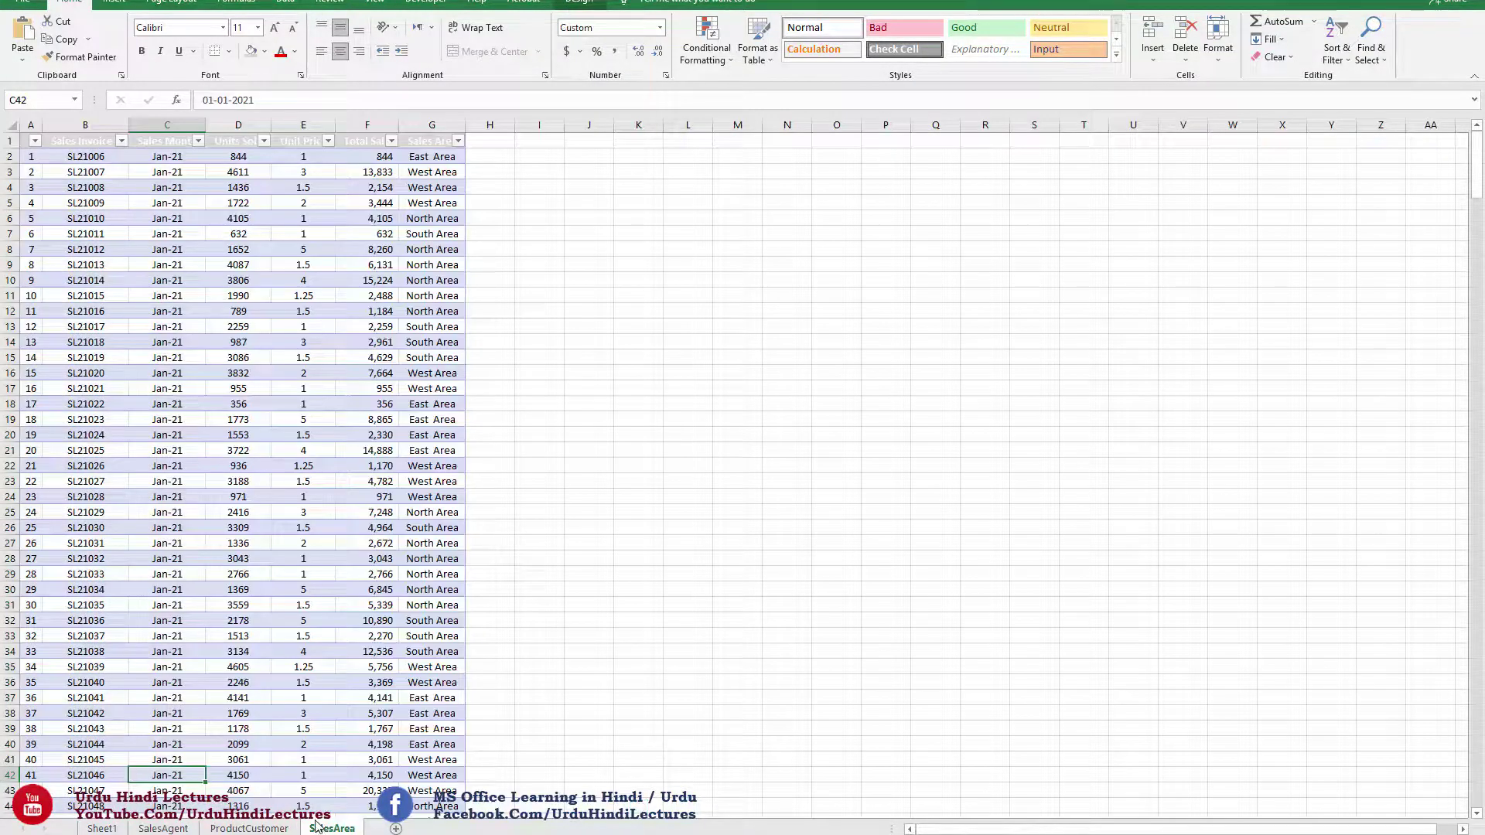
pyautogui.click(164, 828)
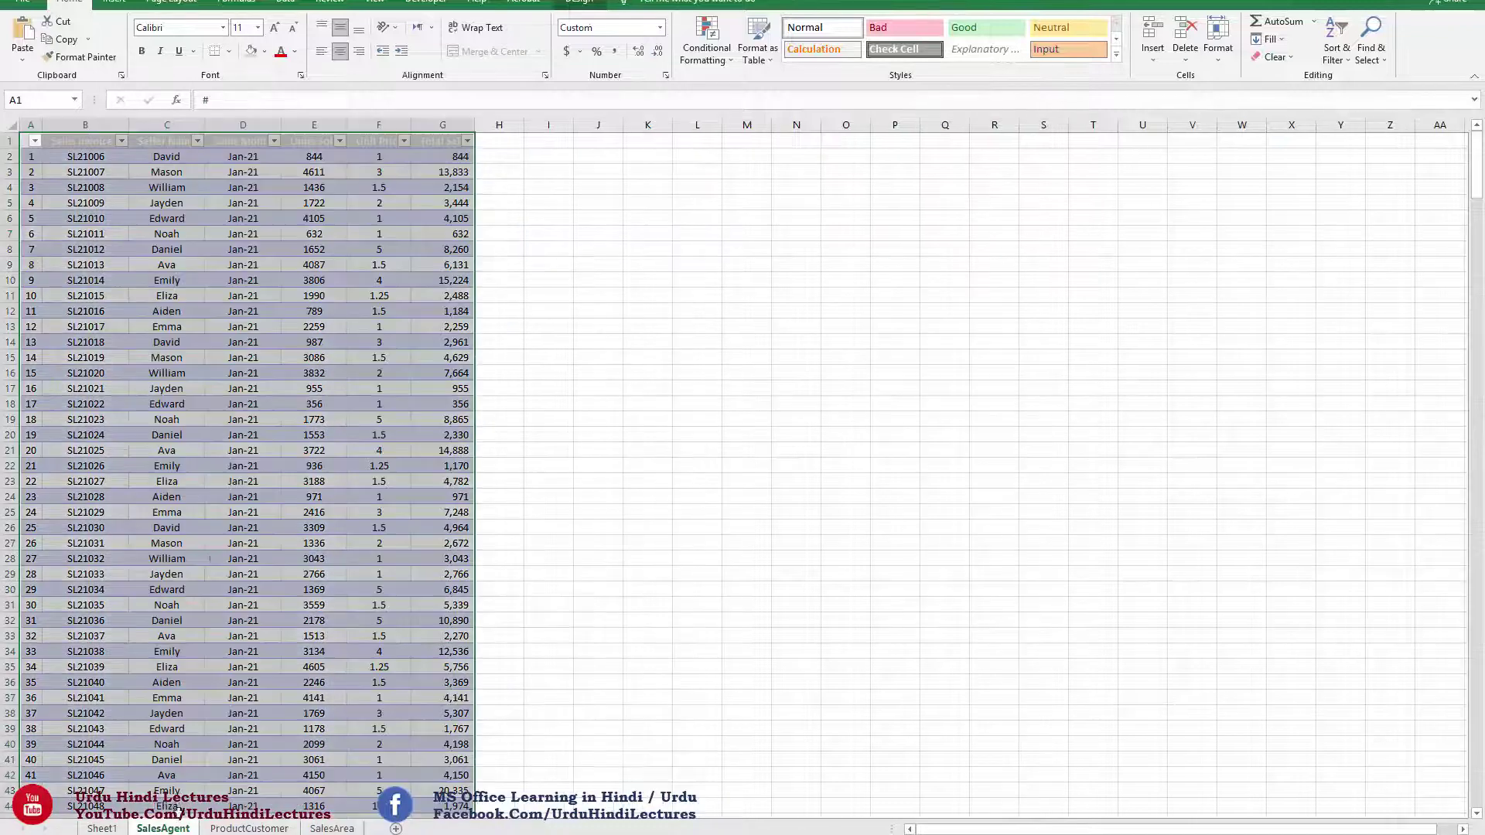
pyautogui.click(199, 526)
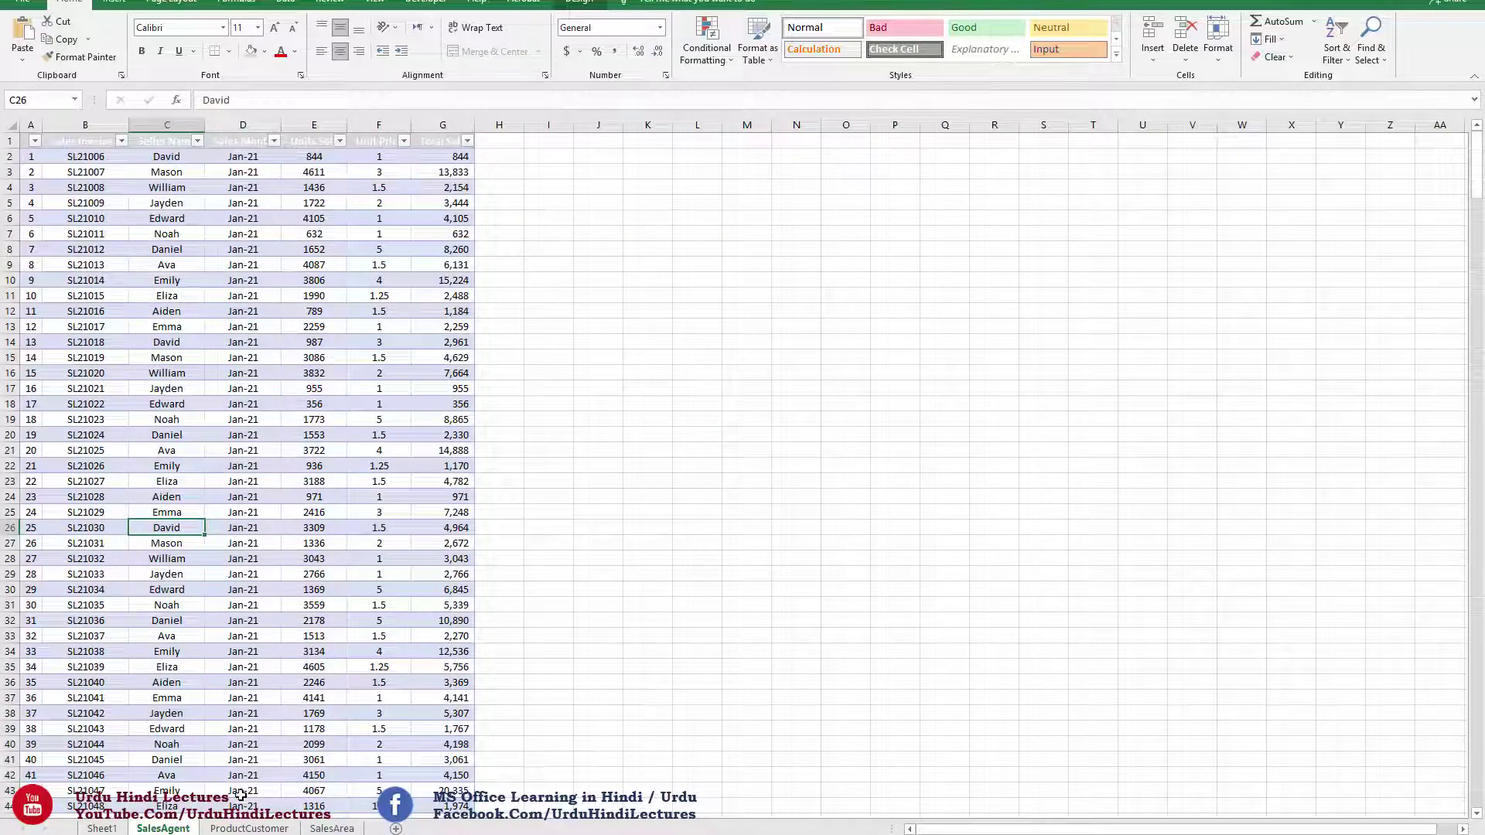
pyautogui.click(312, 829)
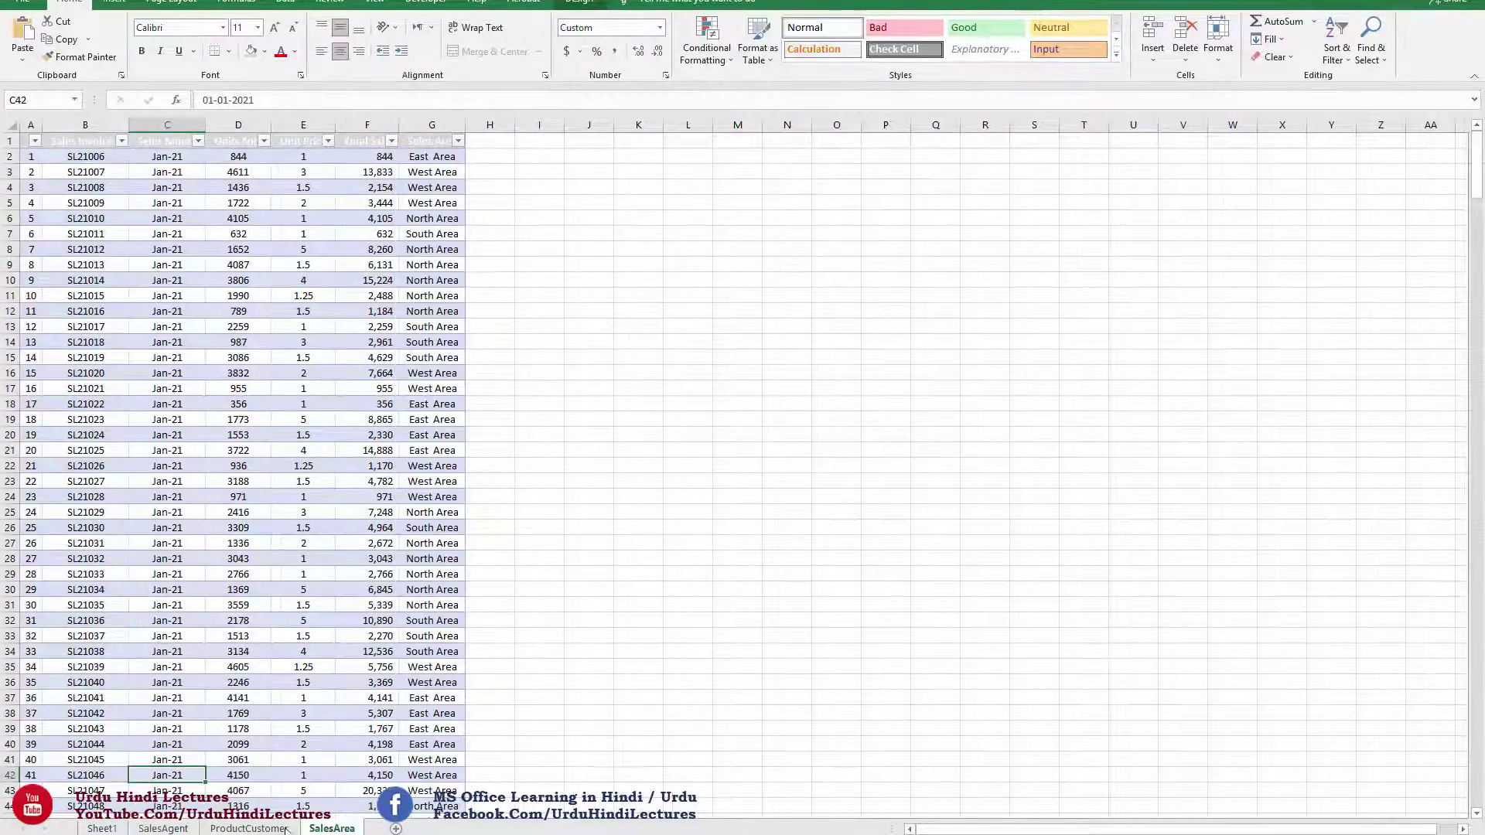
pyautogui.click(249, 829)
# - Create a PivotTable from the SalesAgent table on a new worksheet, adding its data to the Data Model
pyautogui.click(163, 829)
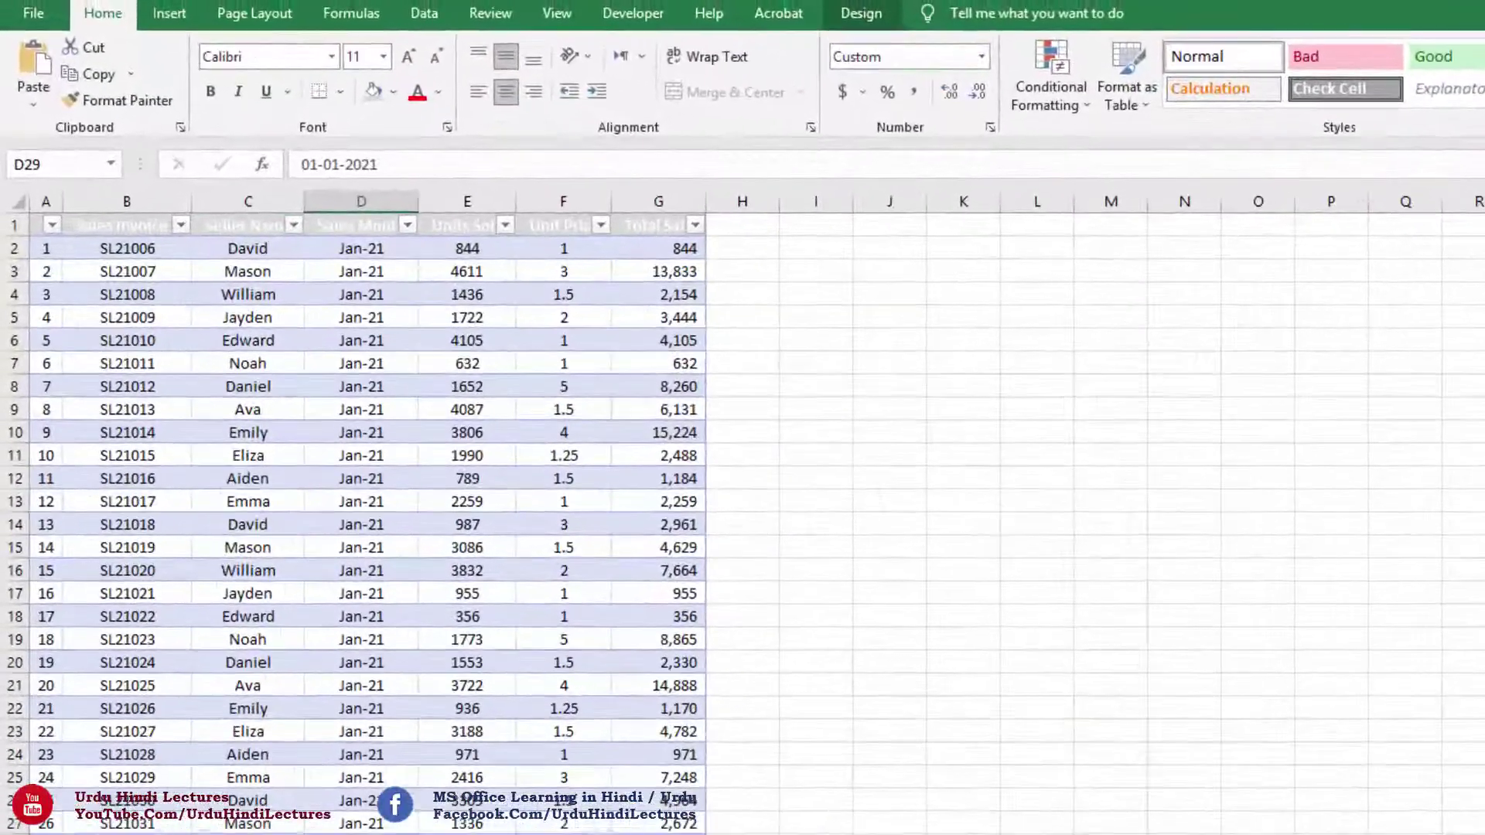
pyautogui.click(170, 17)
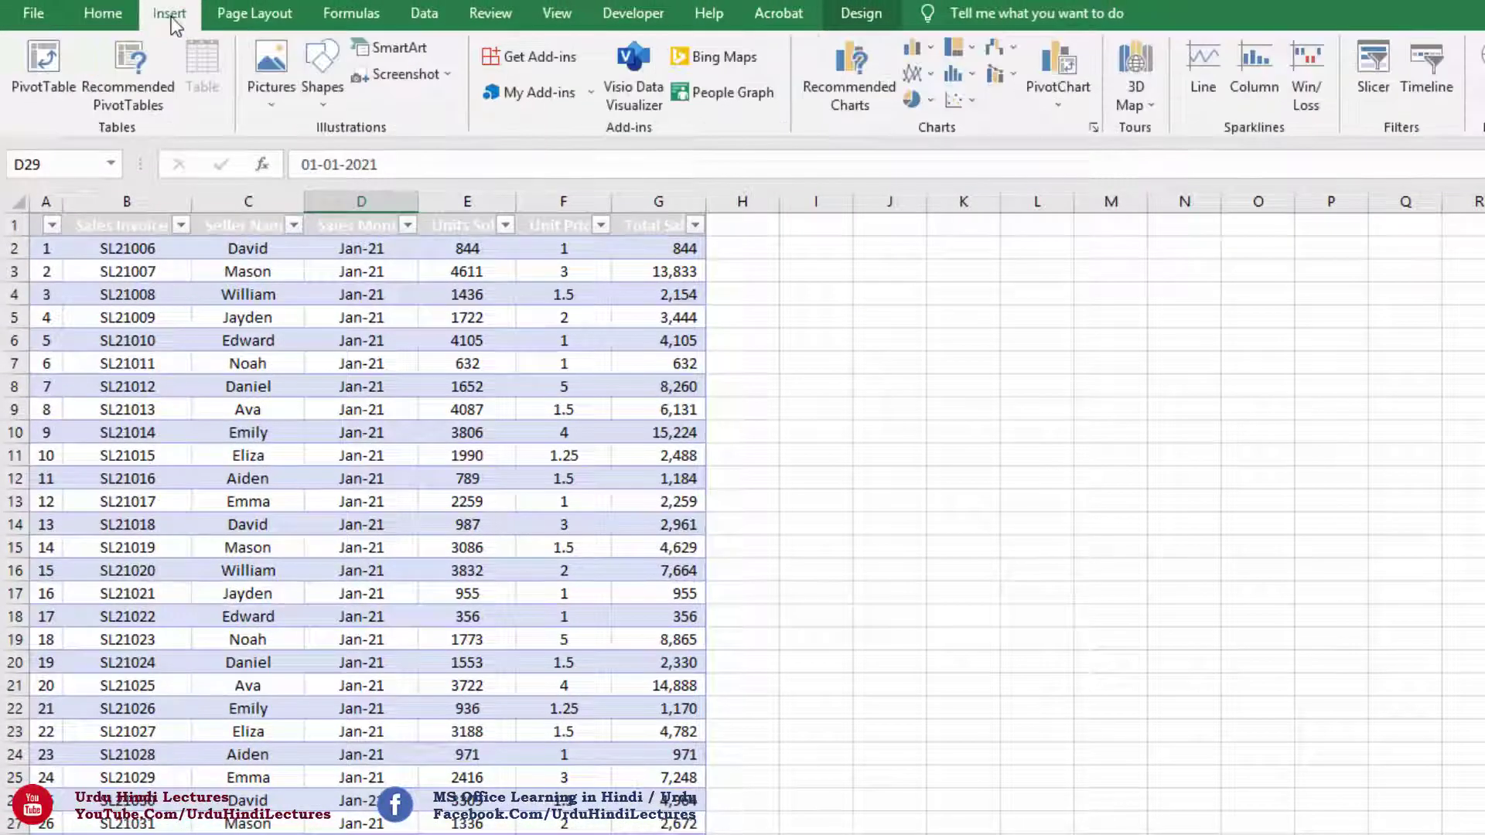
pyautogui.click(48, 69)
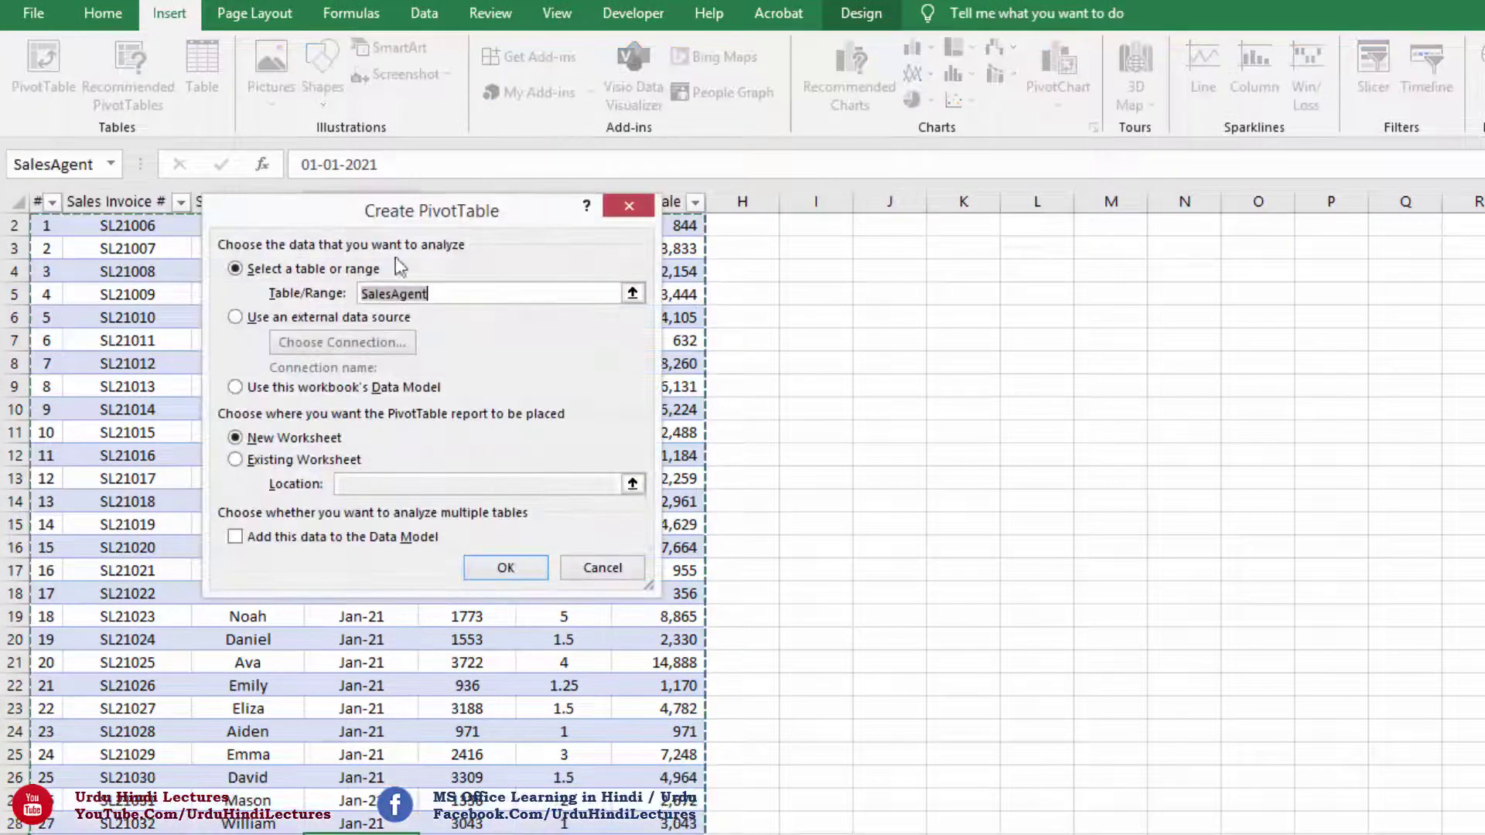
pyautogui.moveTo(433, 219); pyautogui.dragTo(341, 310)
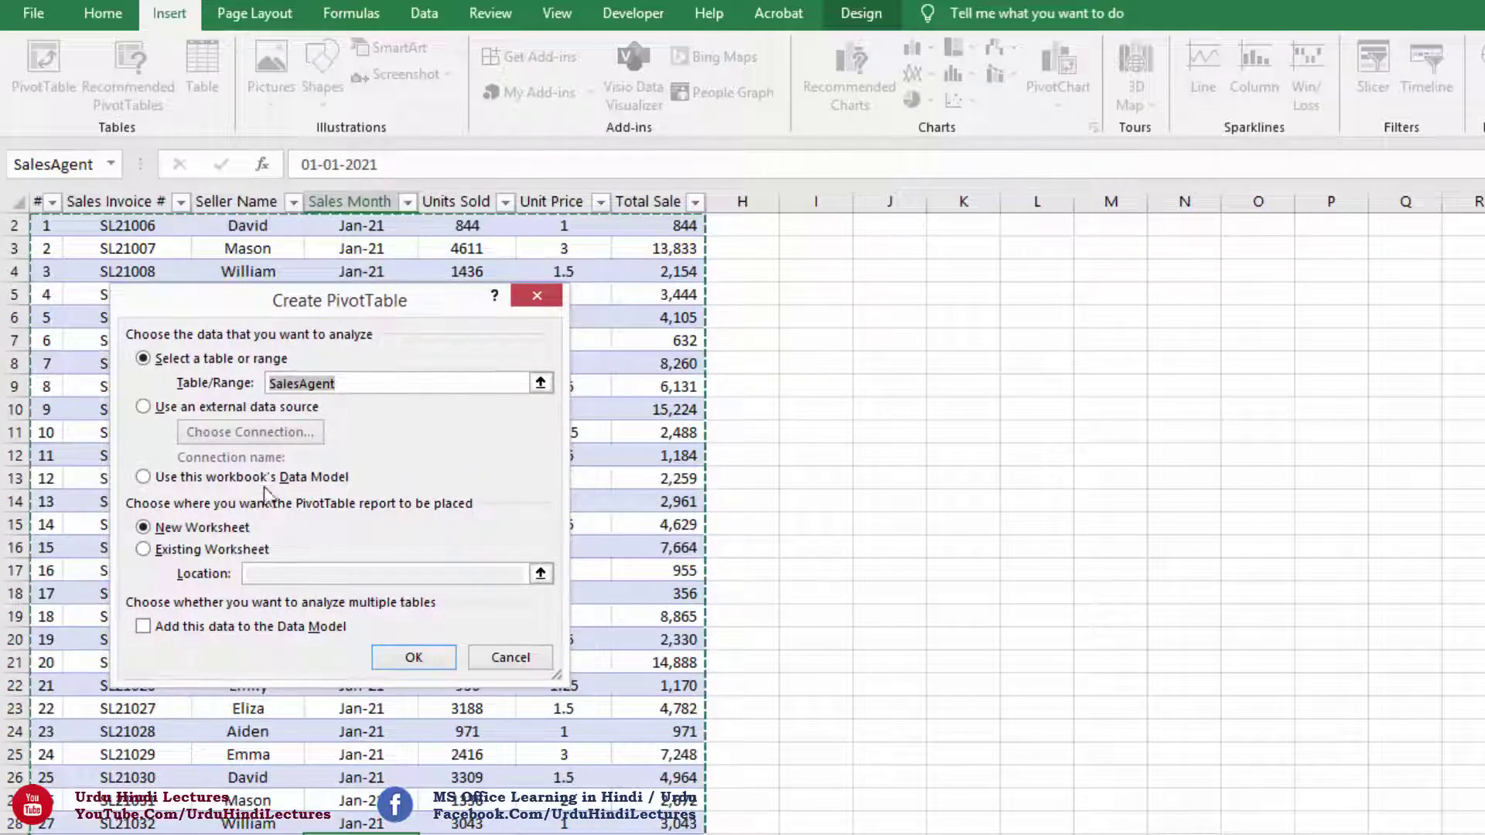
pyautogui.click(143, 627)
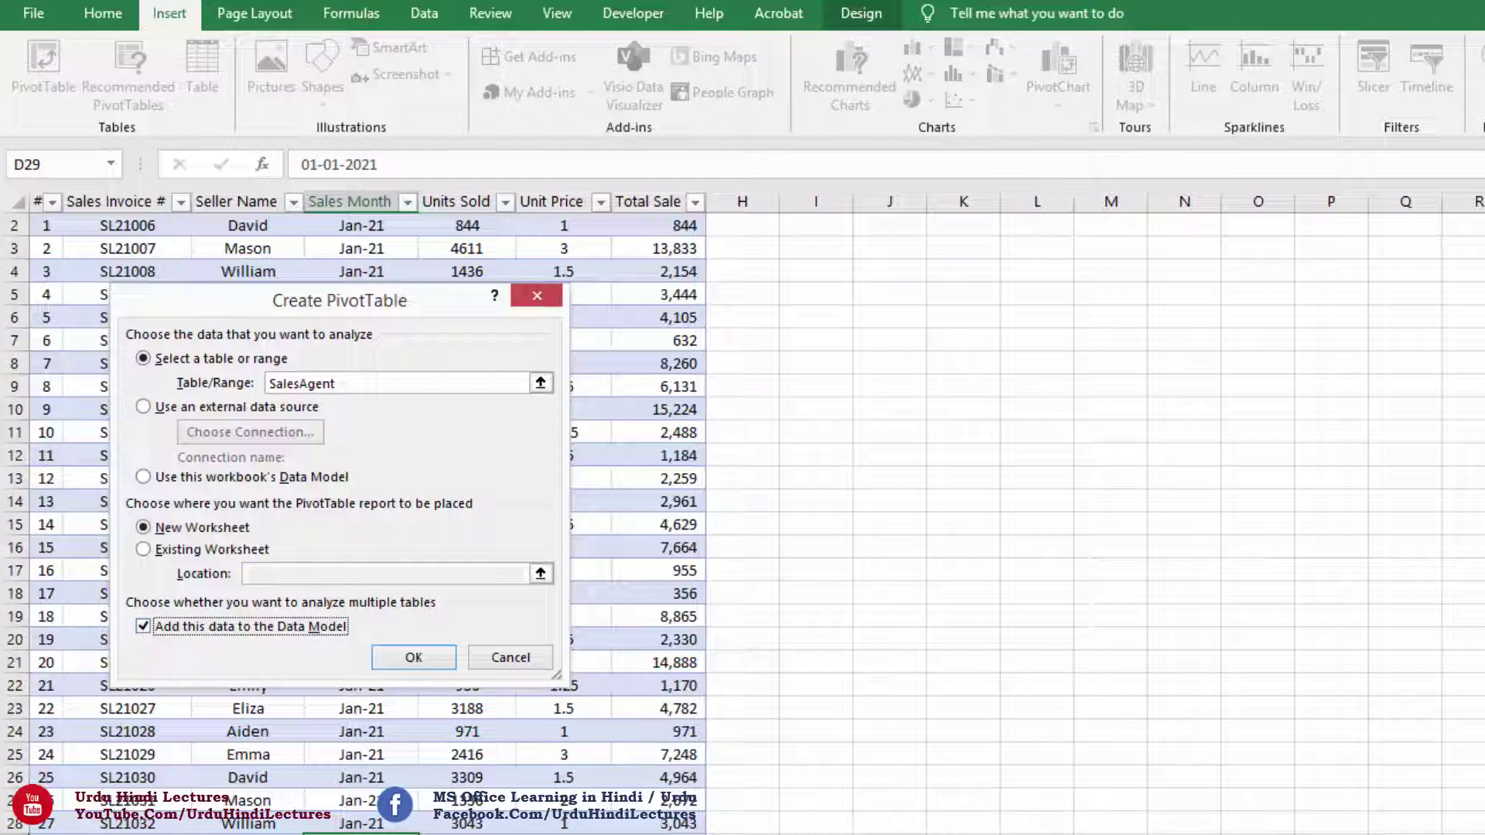
pyautogui.moveTo(313, 304); pyautogui.dragTo(381, 314)
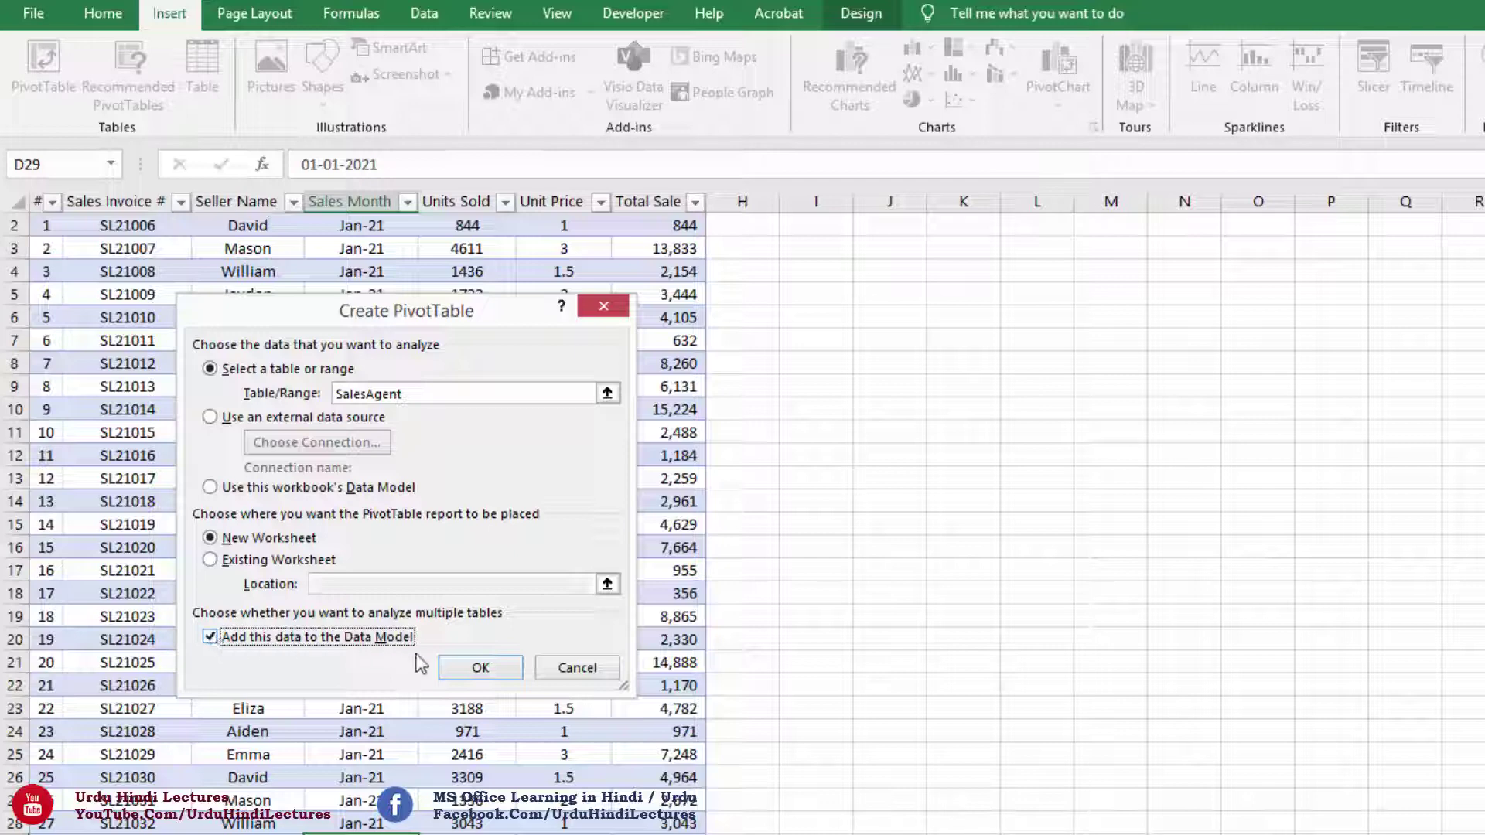
pyautogui.click(478, 667)
pyautogui.click(139, 432)
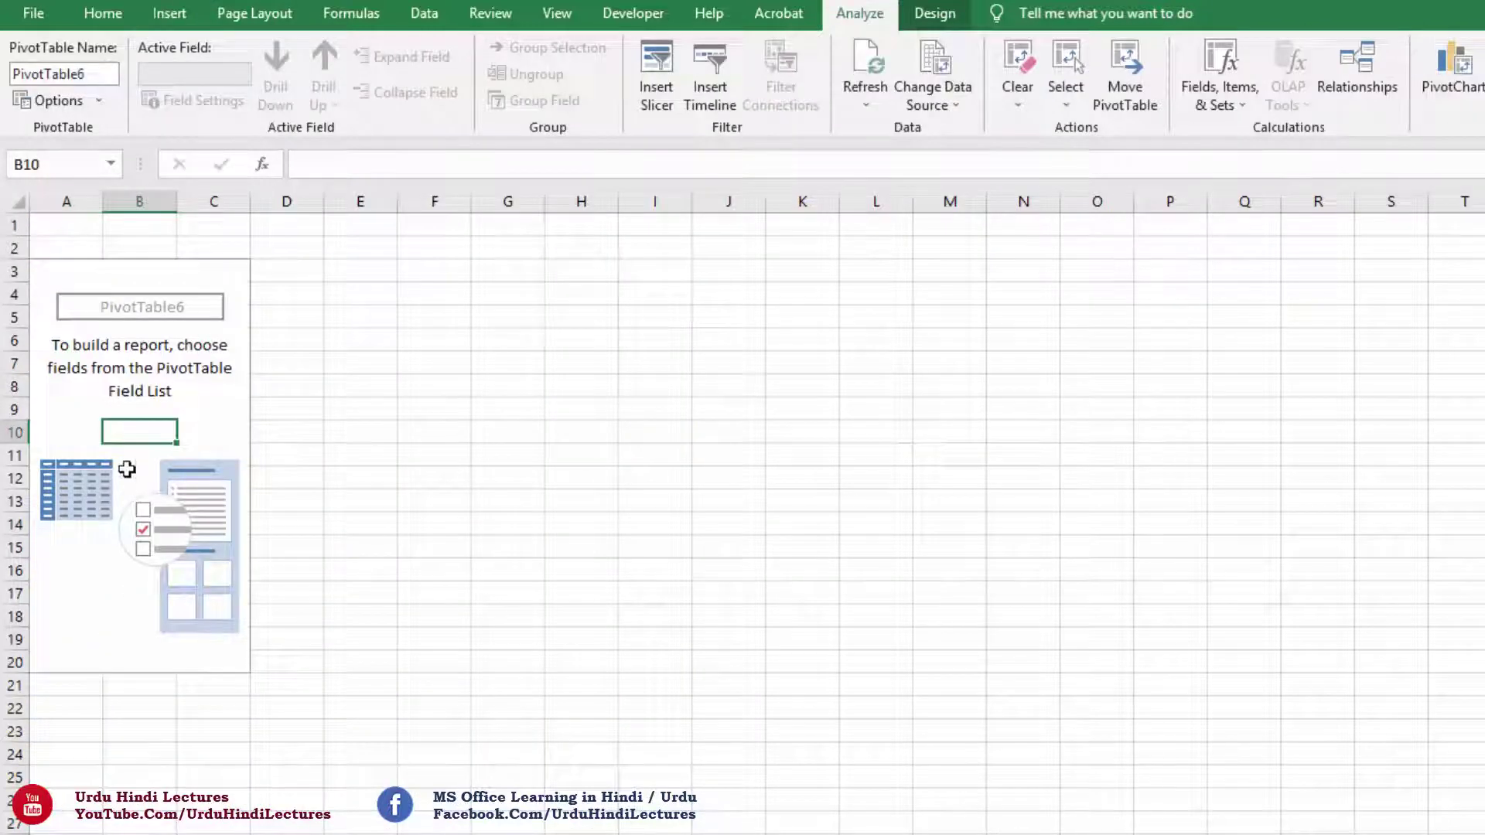
# - Examine the SalesAgent table alongside the empty PivotTable sheet and select the table by its name
pyautogui.click(159, 391)
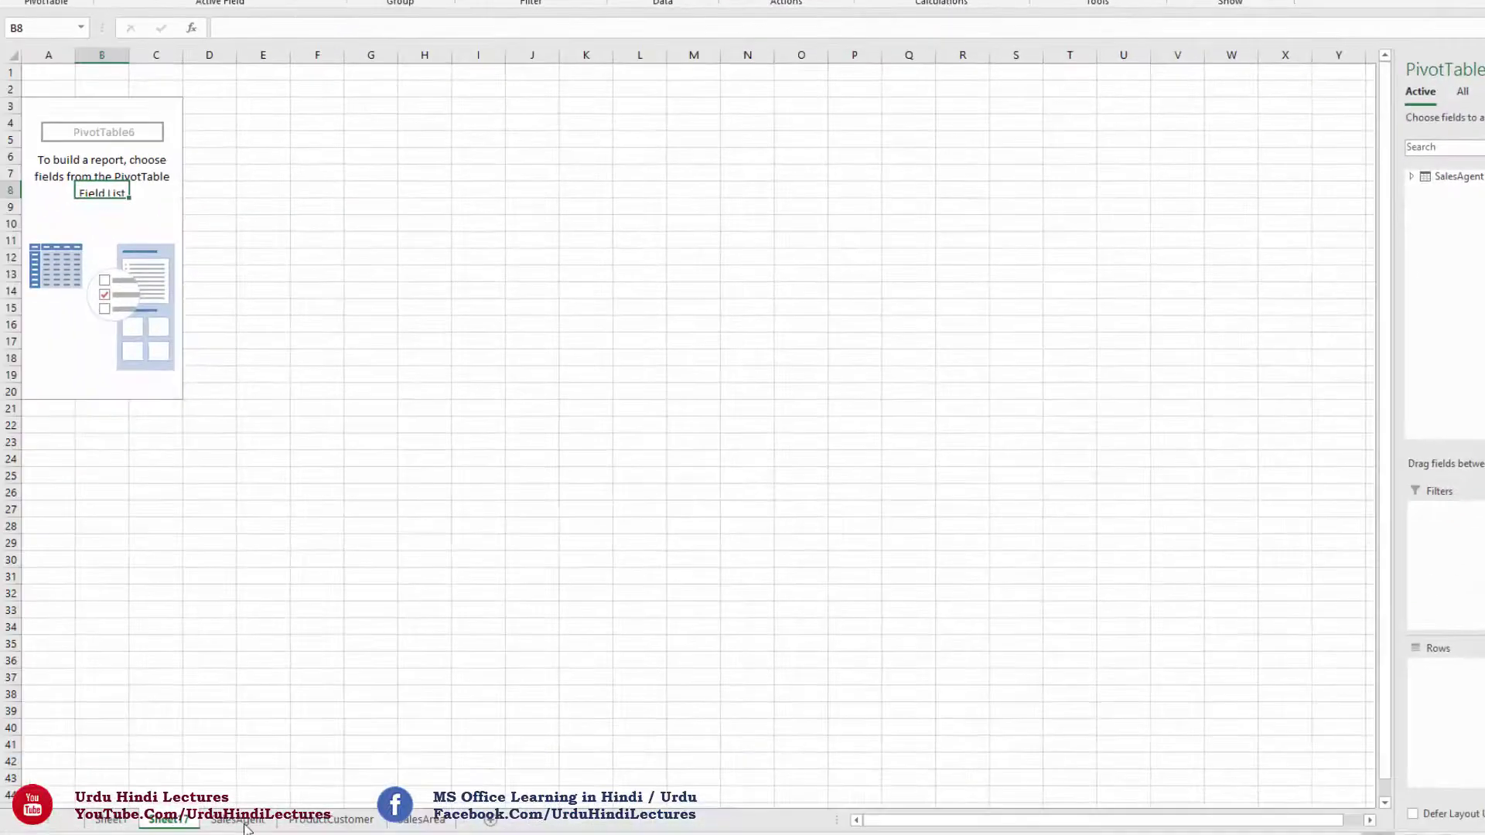
pyautogui.click(246, 823)
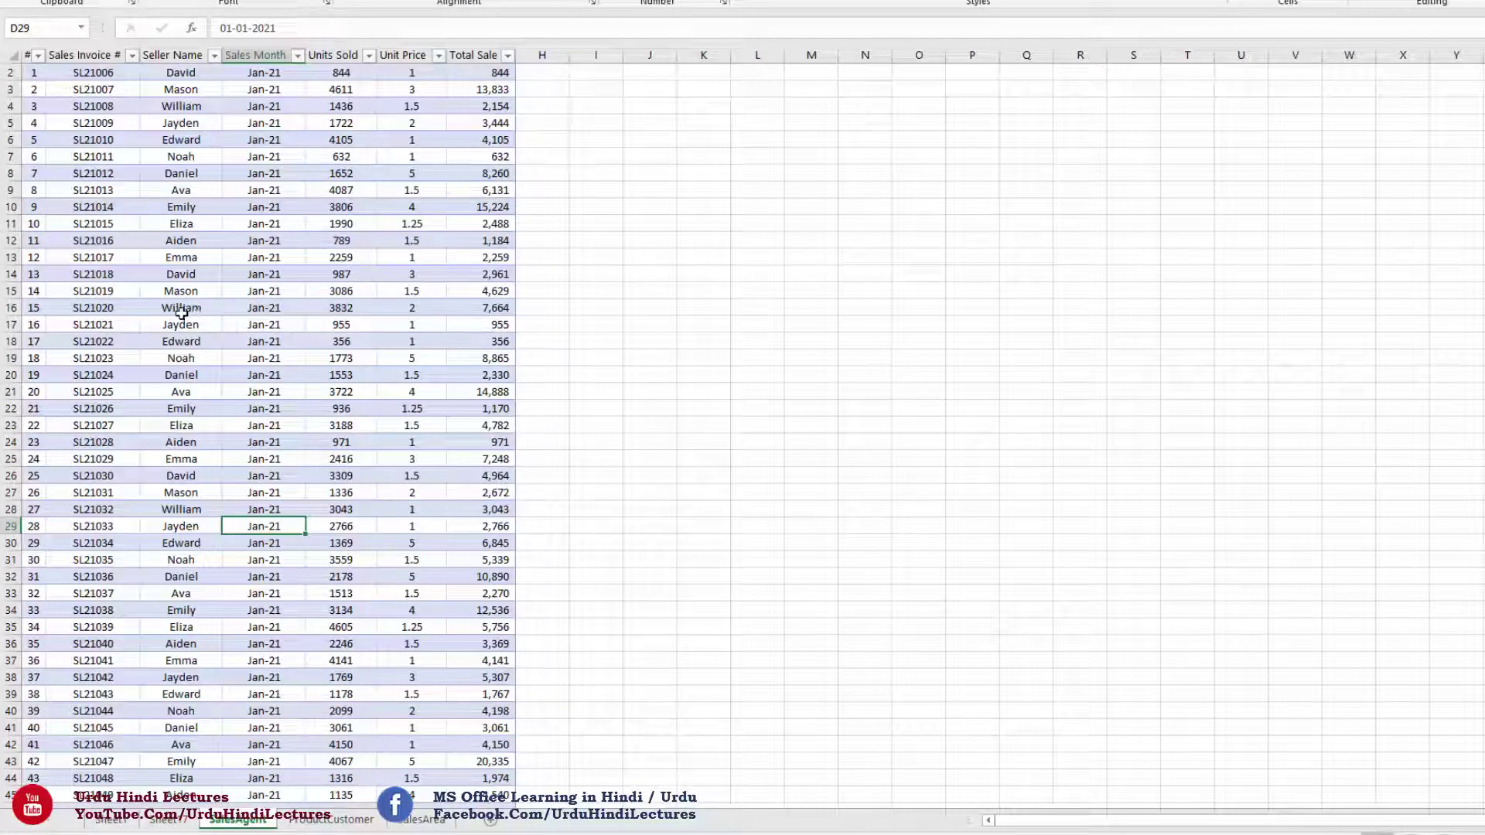
pyautogui.moveTo(181, 311); pyautogui.dragTo(288, 477)
pyautogui.click(332, 223)
pyautogui.click(191, 105)
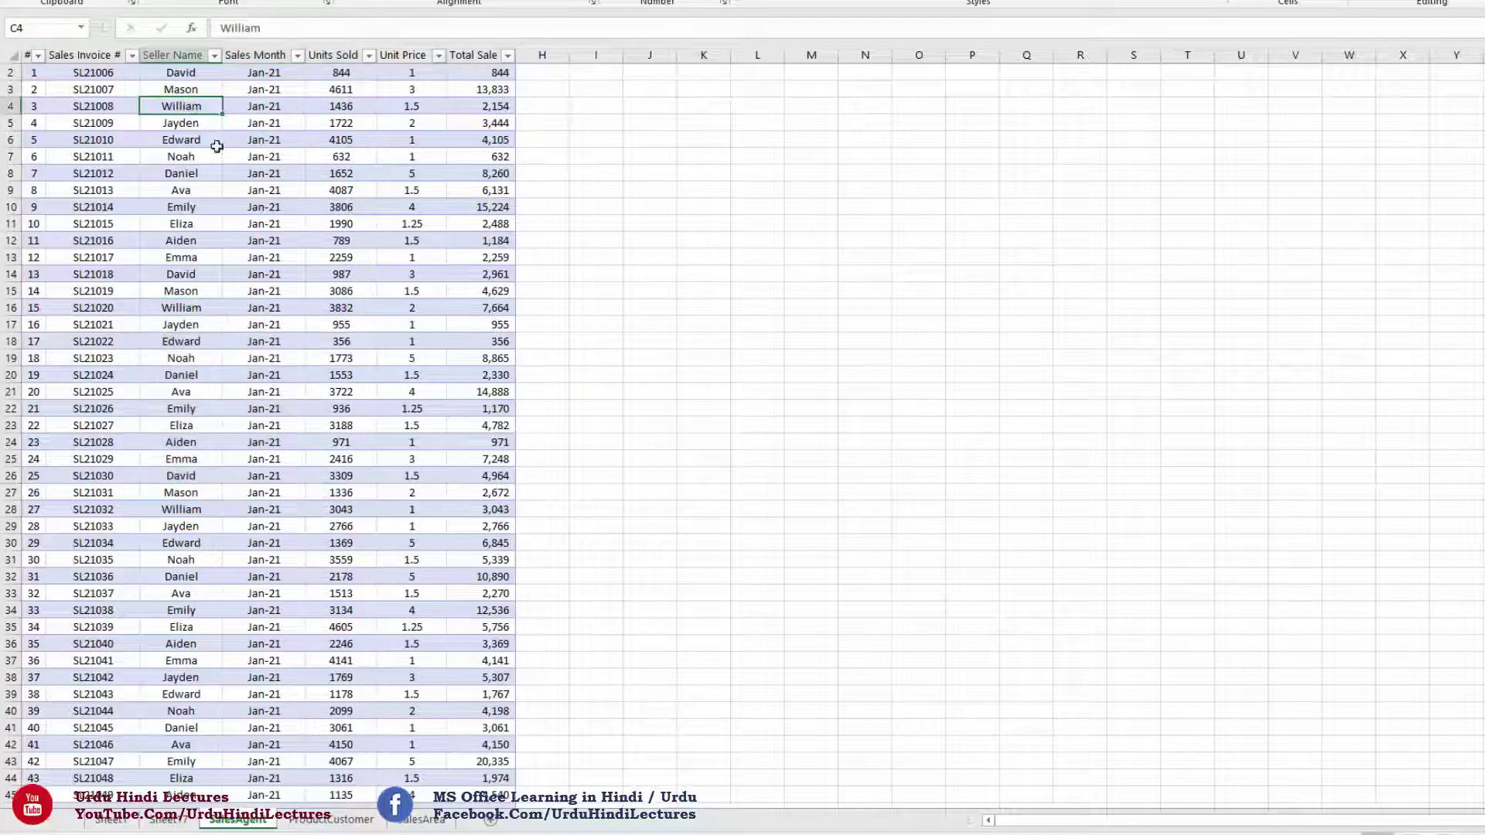
pyautogui.moveTo(217, 146); pyautogui.dragTo(191, 661)
pyautogui.click(169, 820)
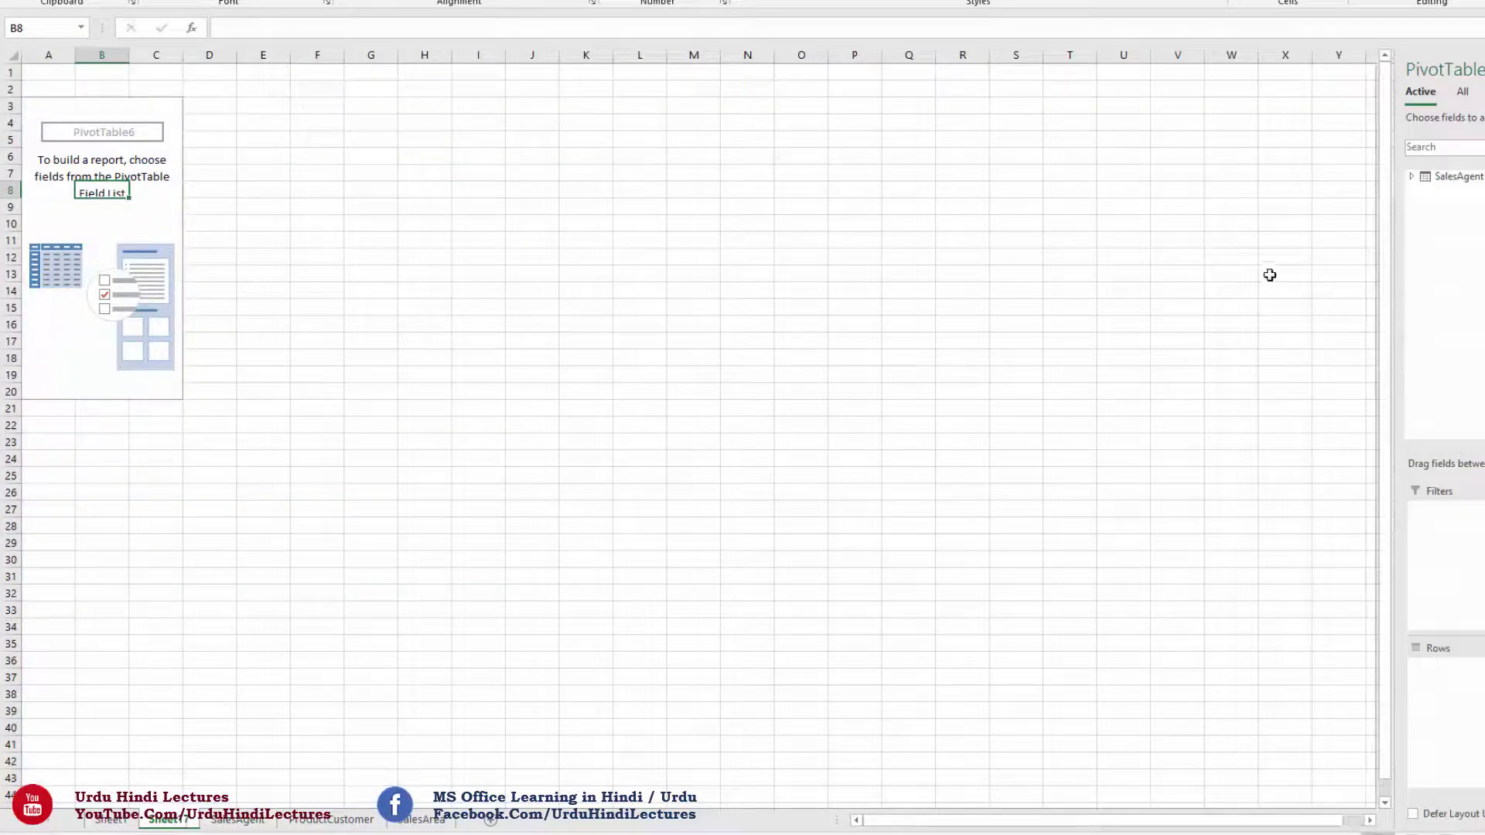
pyautogui.click(236, 820)
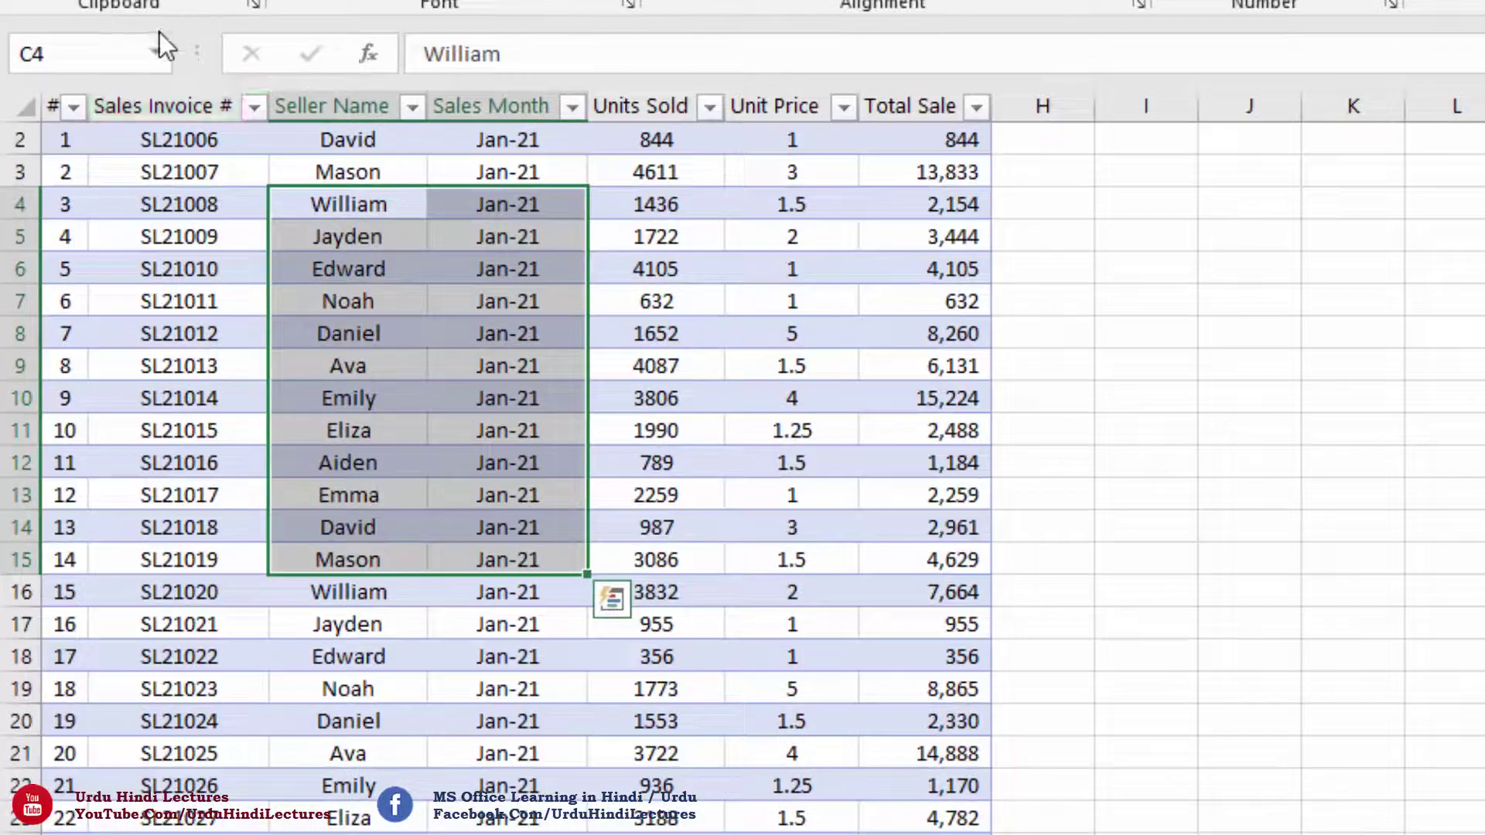
pyautogui.click(80, 28)
pyautogui.click(115, 89)
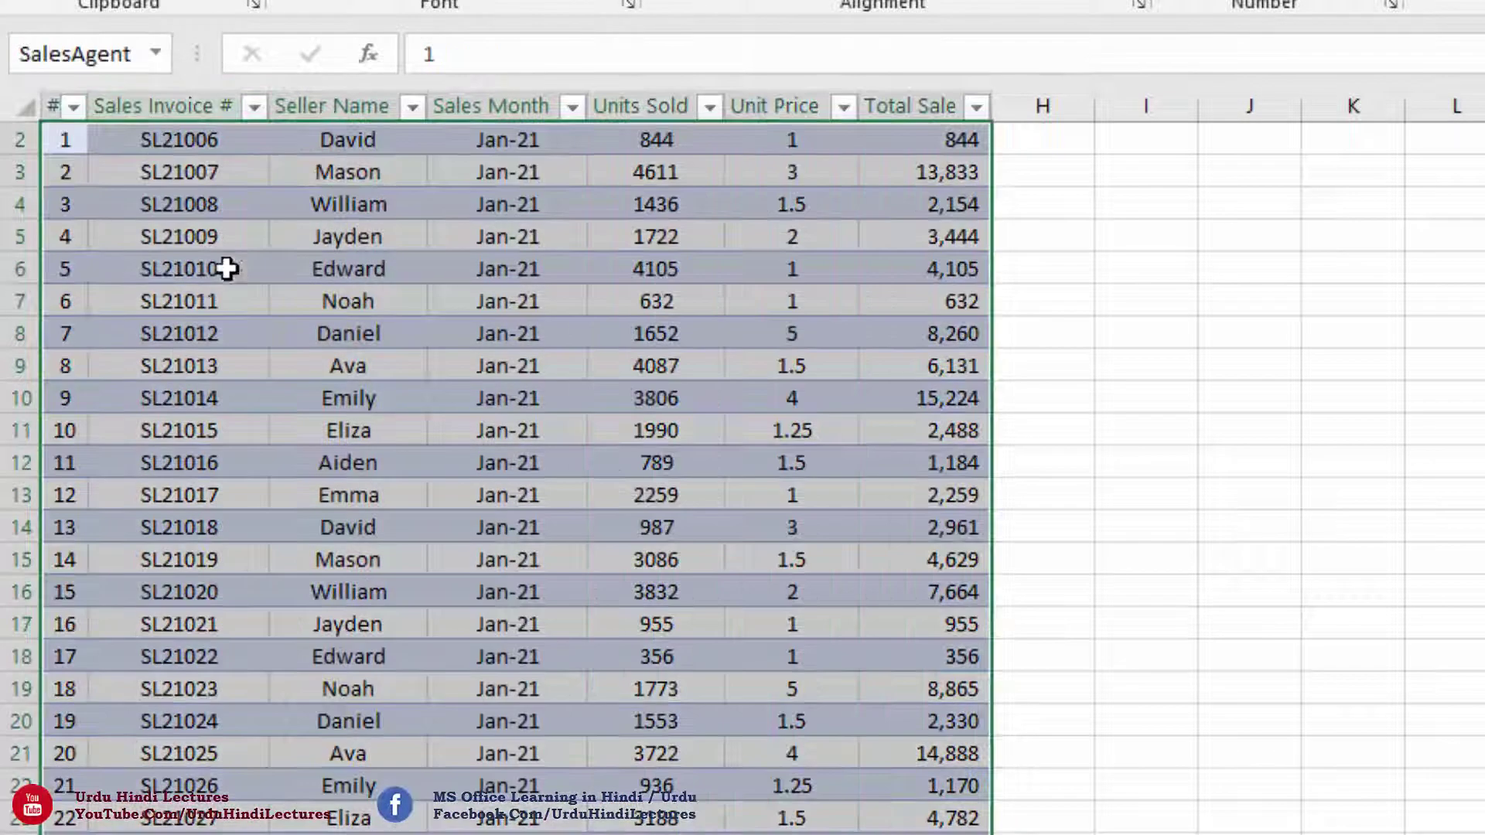
pyautogui.moveTo(118, 178); pyautogui.dragTo(338, 458)
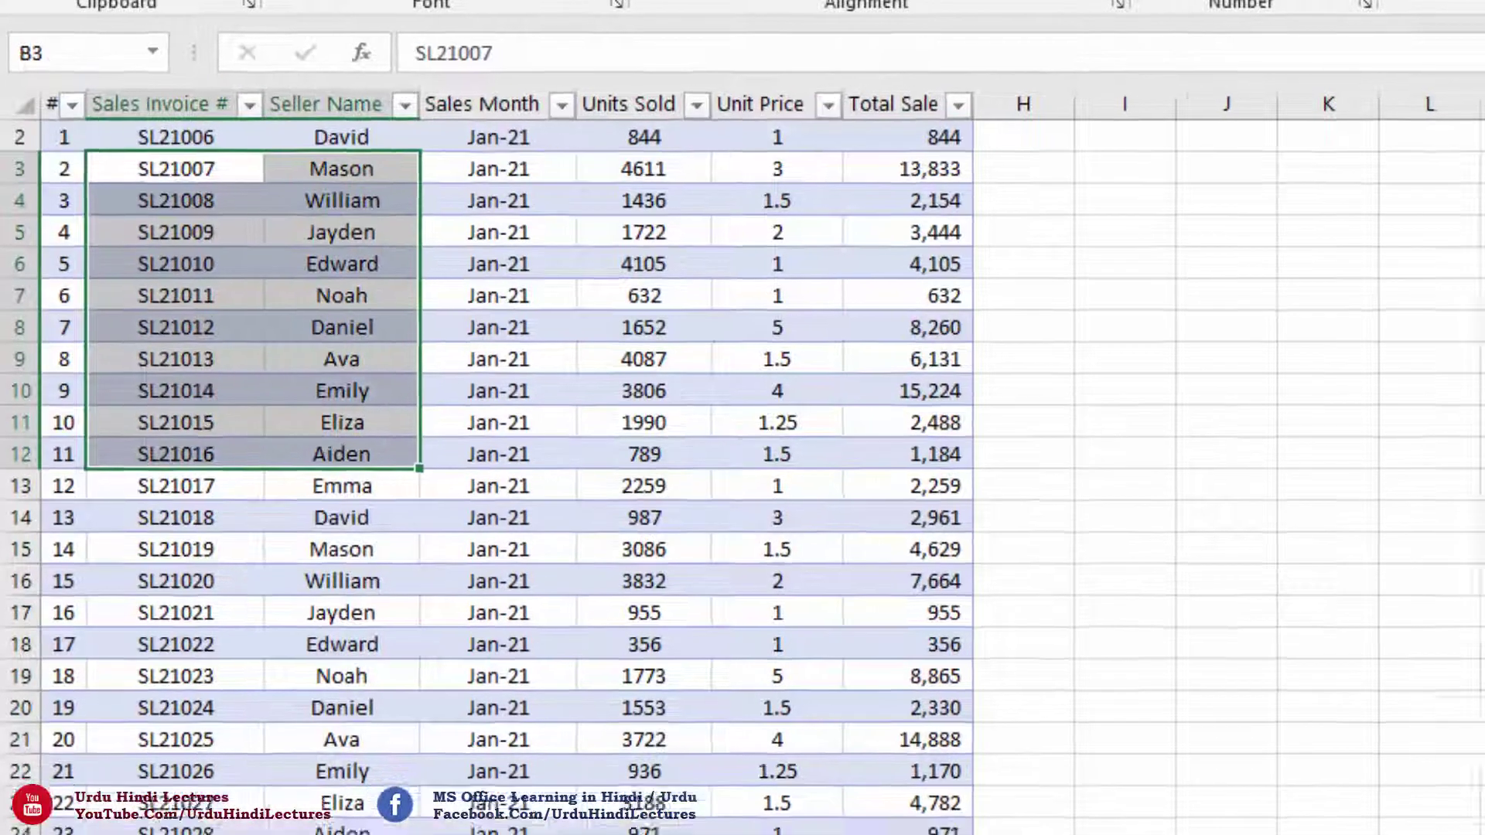
pyautogui.click(169, 820)
# - Select the ProductCustomer and SalesArea tables by name on their sheets to check which range each name covers
pyautogui.click(402, 822)
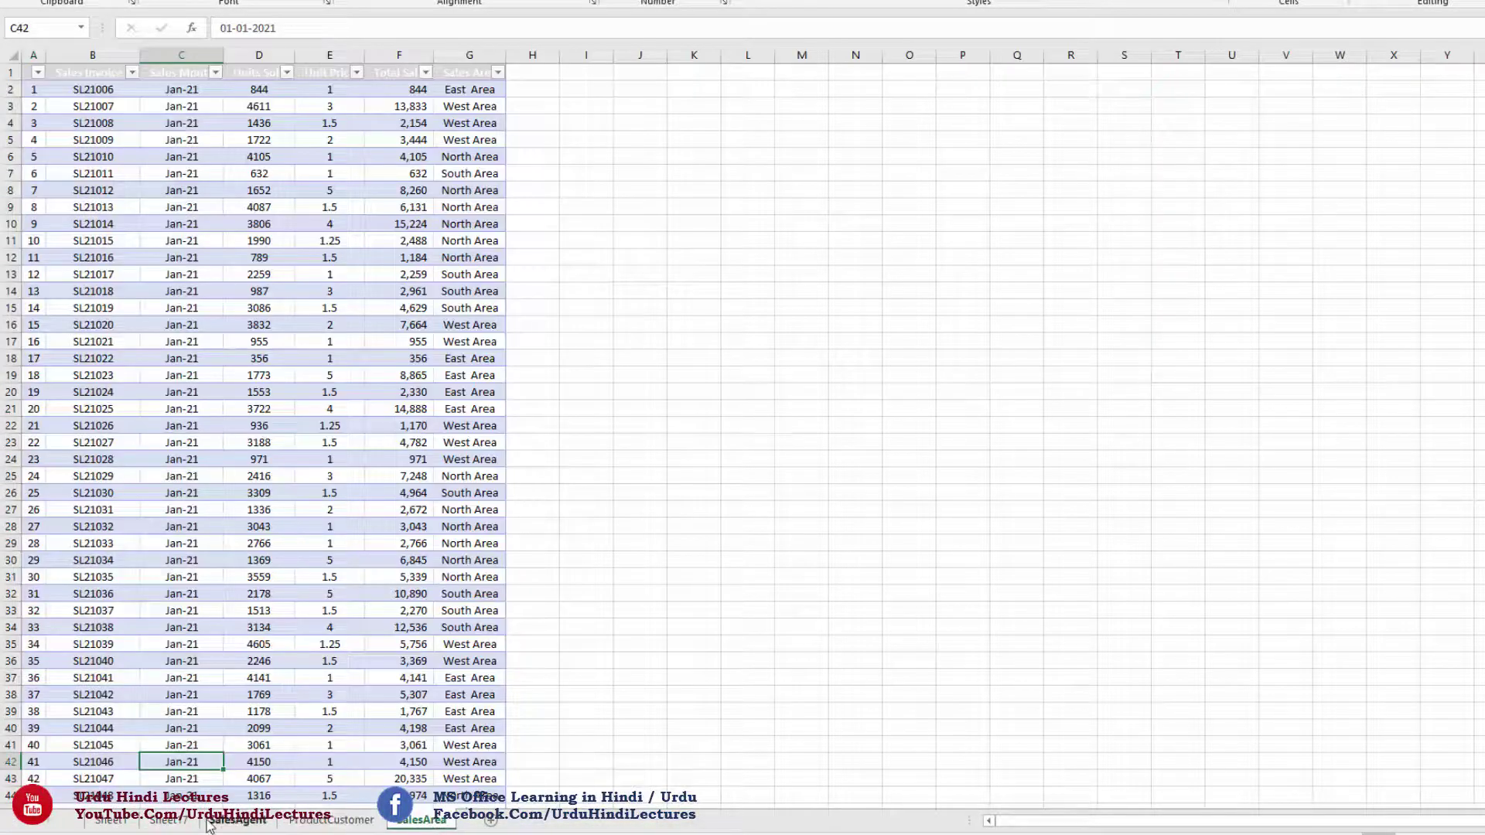
pyautogui.click(331, 820)
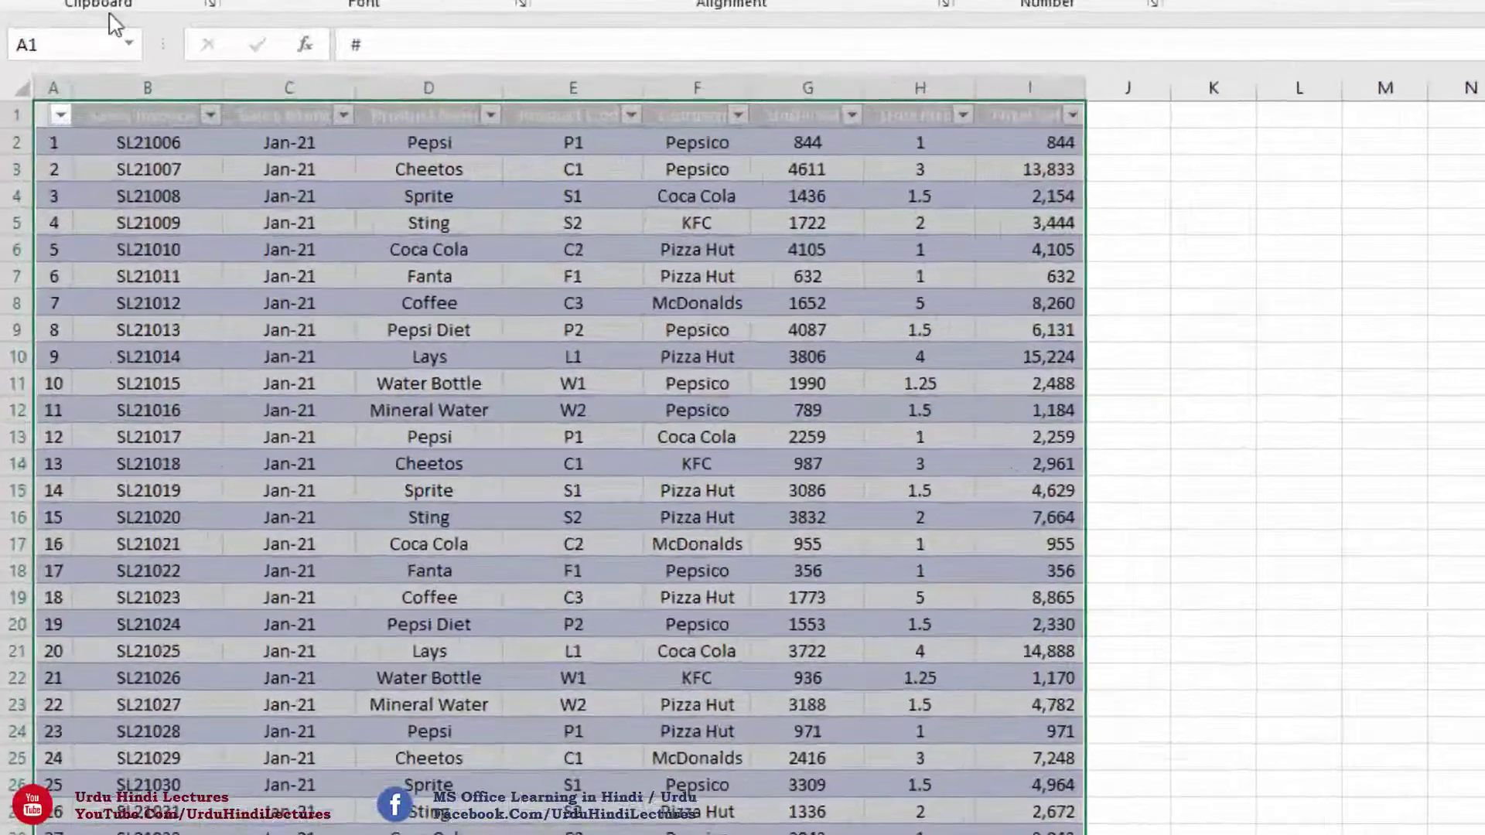
pyautogui.click(81, 28)
pyautogui.click(105, 113)
pyautogui.click(433, 470)
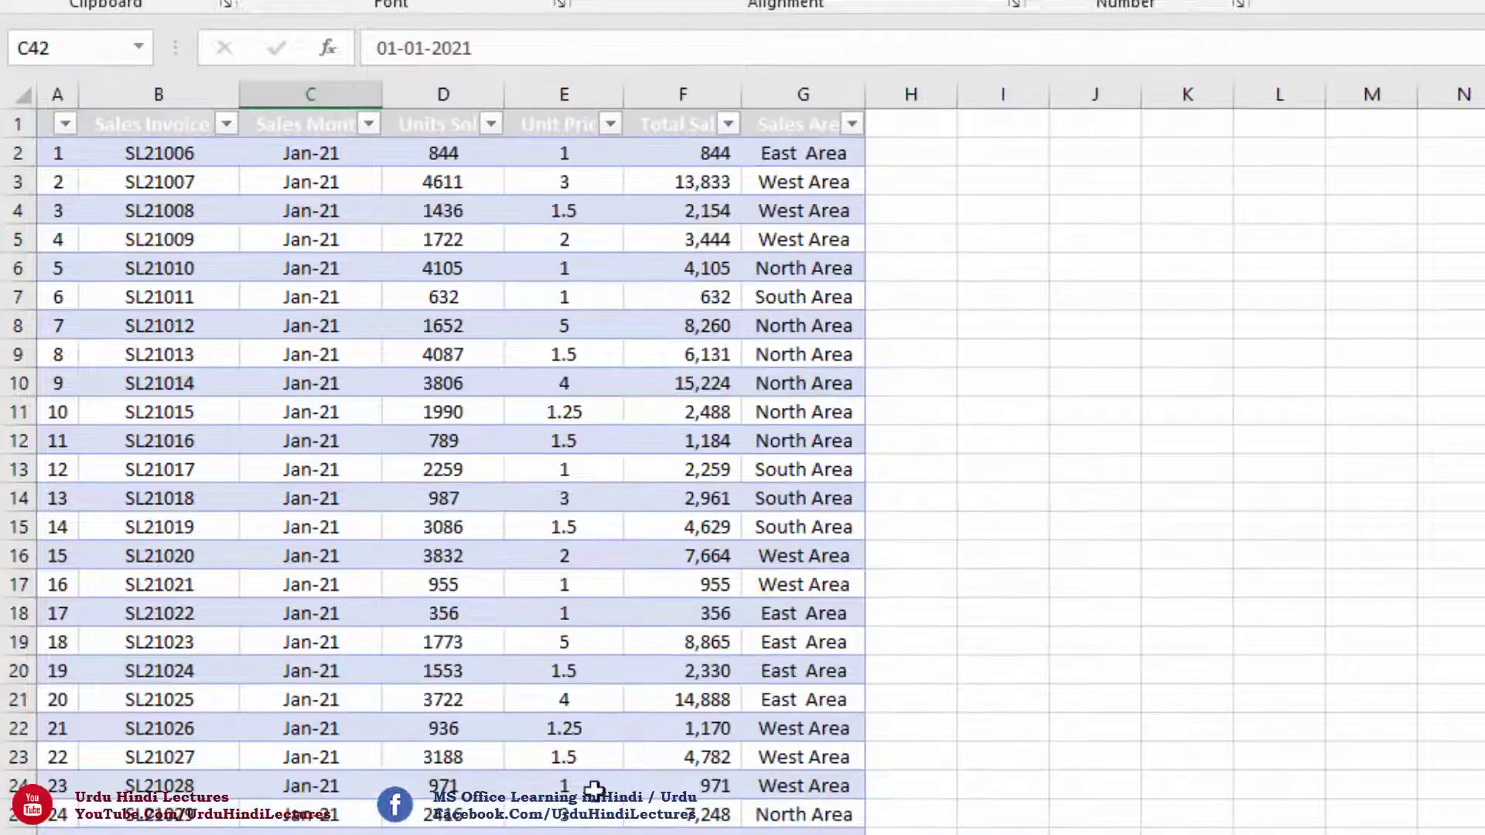
pyautogui.click(541, 670)
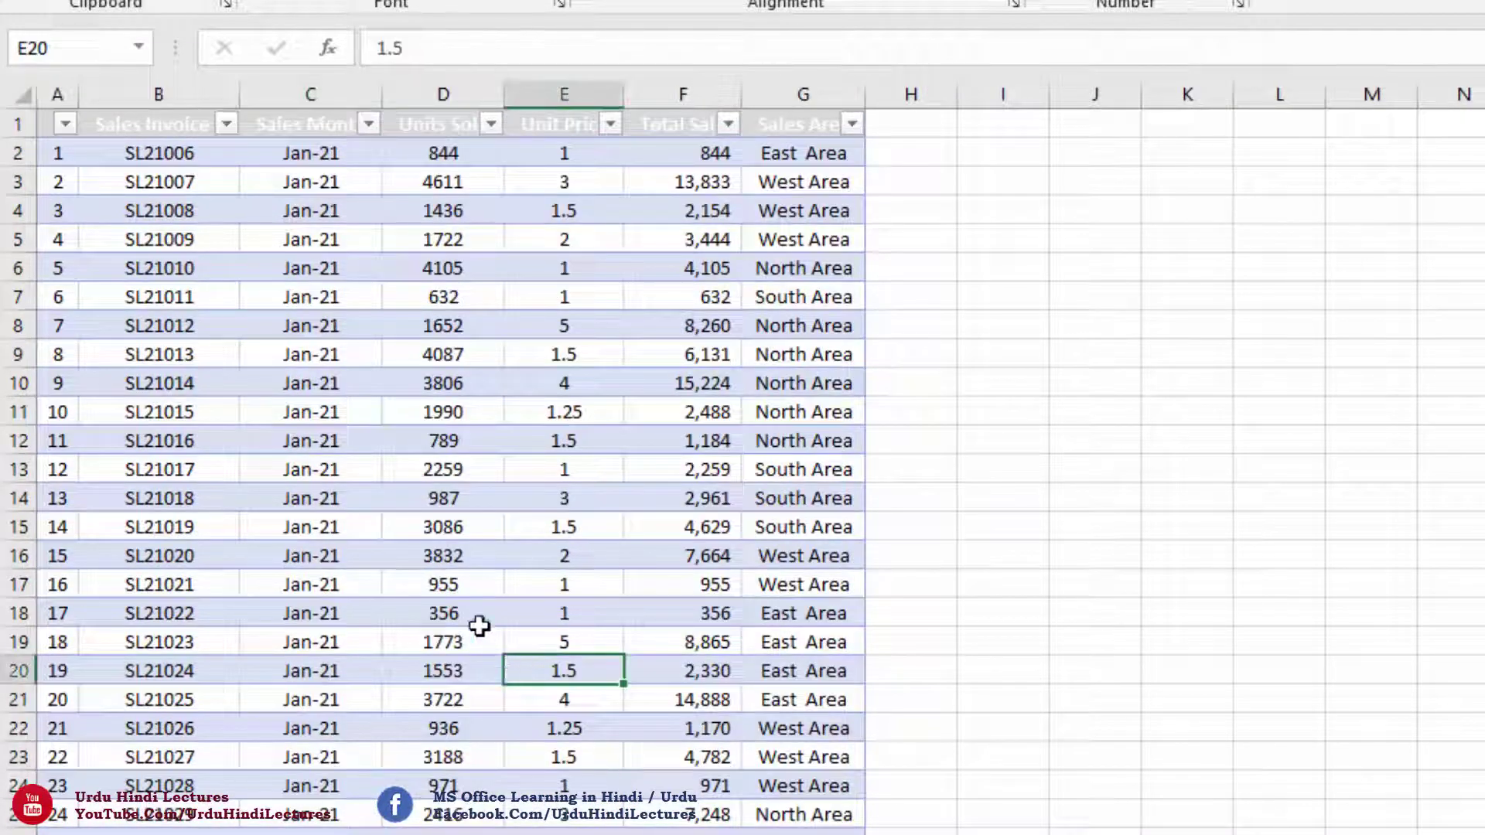
pyautogui.click(144, 59)
pyautogui.click(138, 48)
pyautogui.click(118, 147)
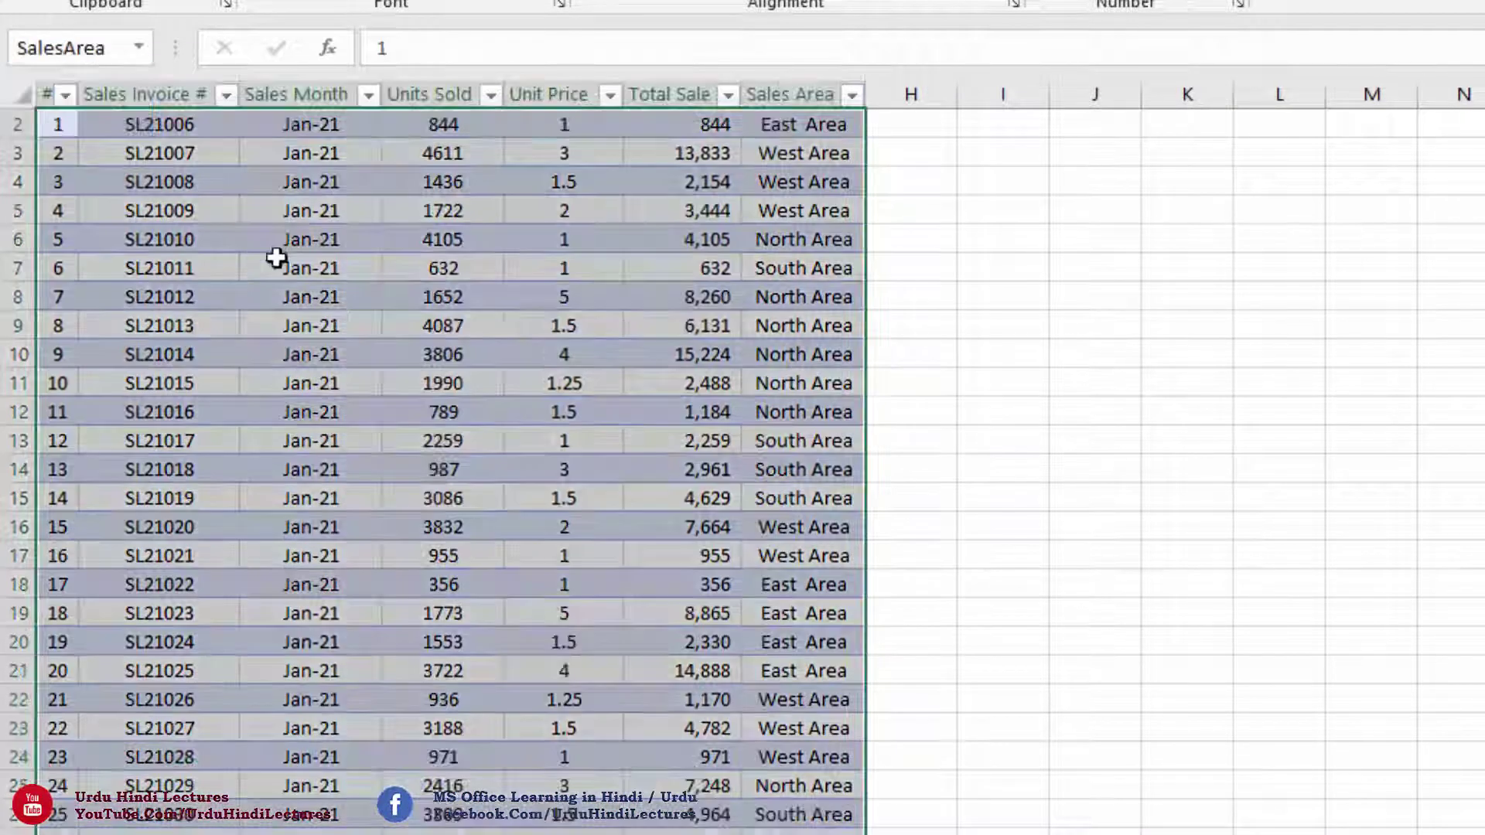
pyautogui.click(564, 354)
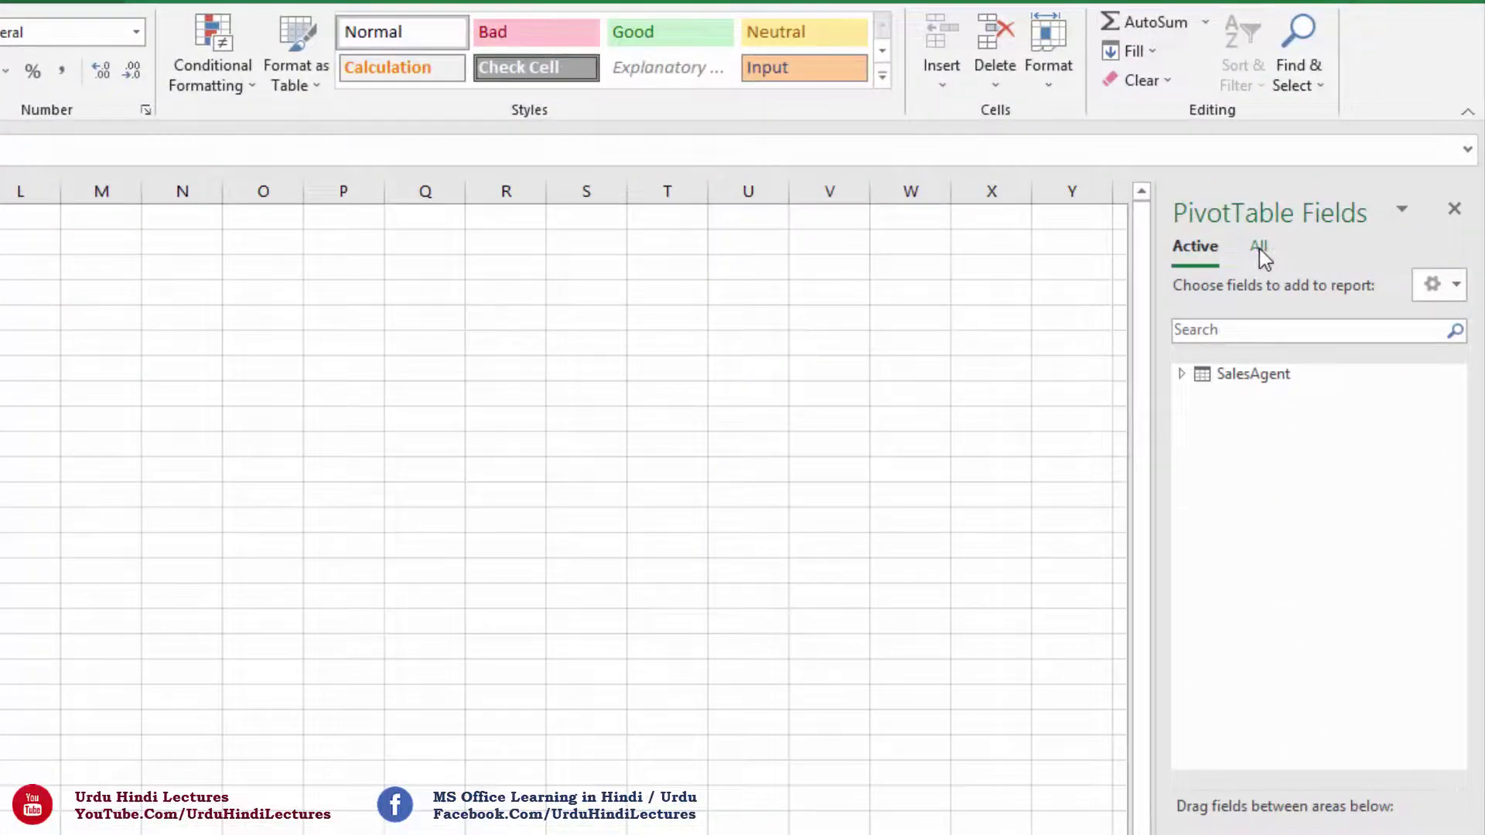
# - Show all of the workbook's tables in the PivotTable field list and check them against the data sheets
pyautogui.click(1260, 248)
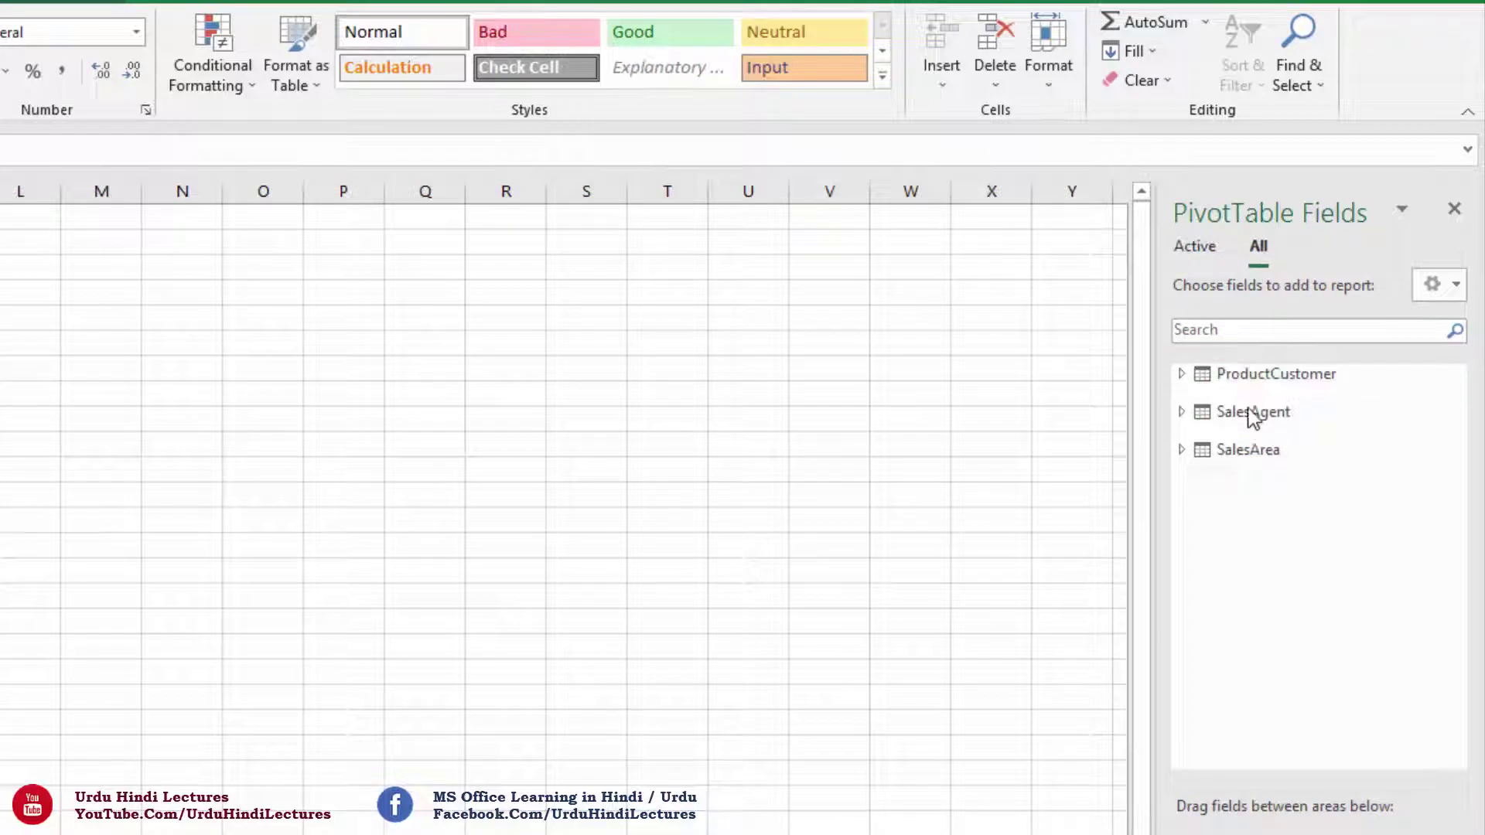
pyautogui.hotkey('ctrl', 'pagedown')
pyautogui.hotkey('ctrl', 'pagedown')
pyautogui.hotkey('ctrl', 'pagedown')
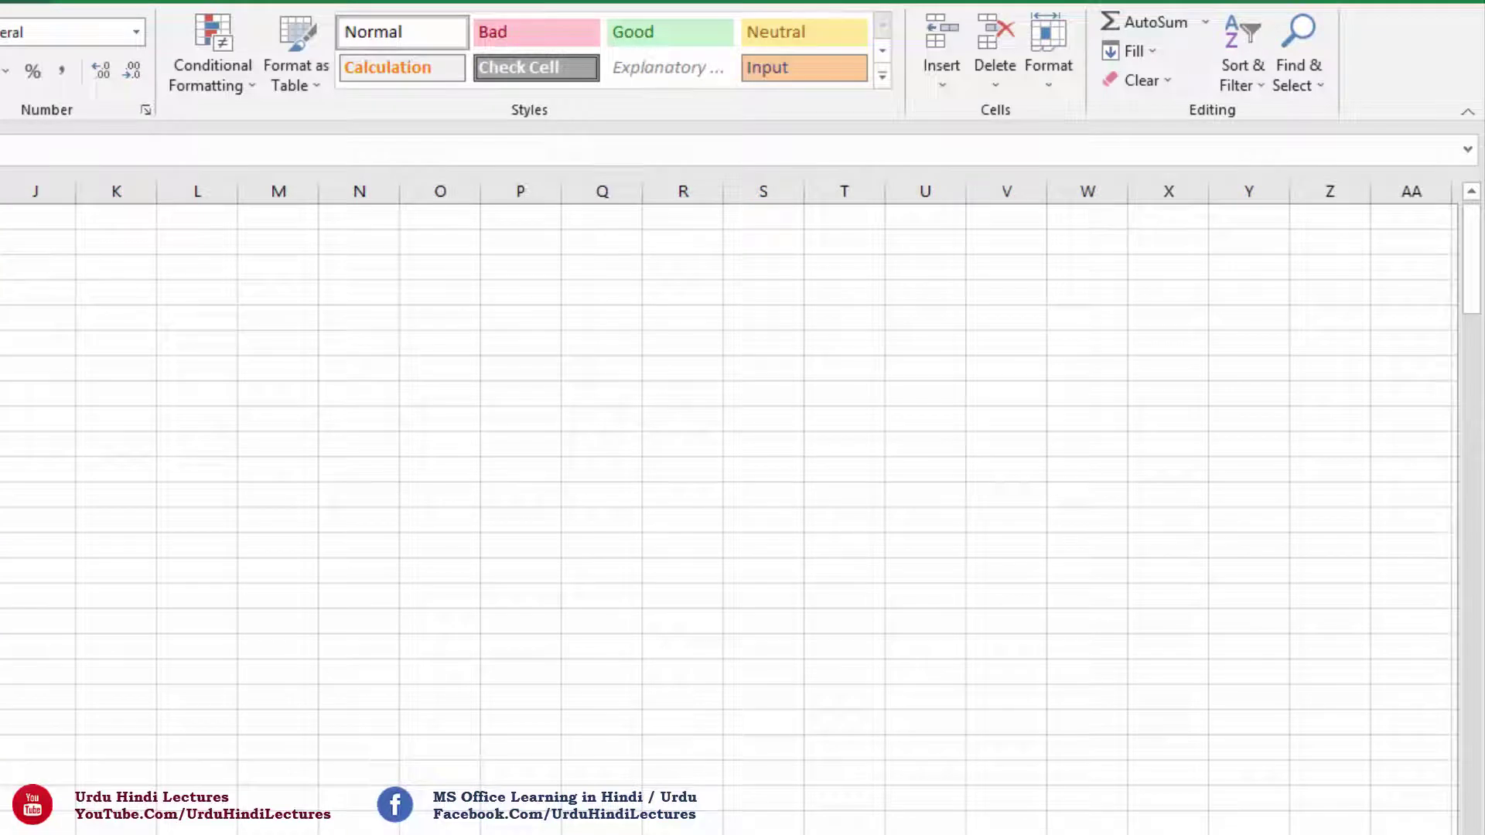
pyautogui.hotkey('ctrl', 'pageup')
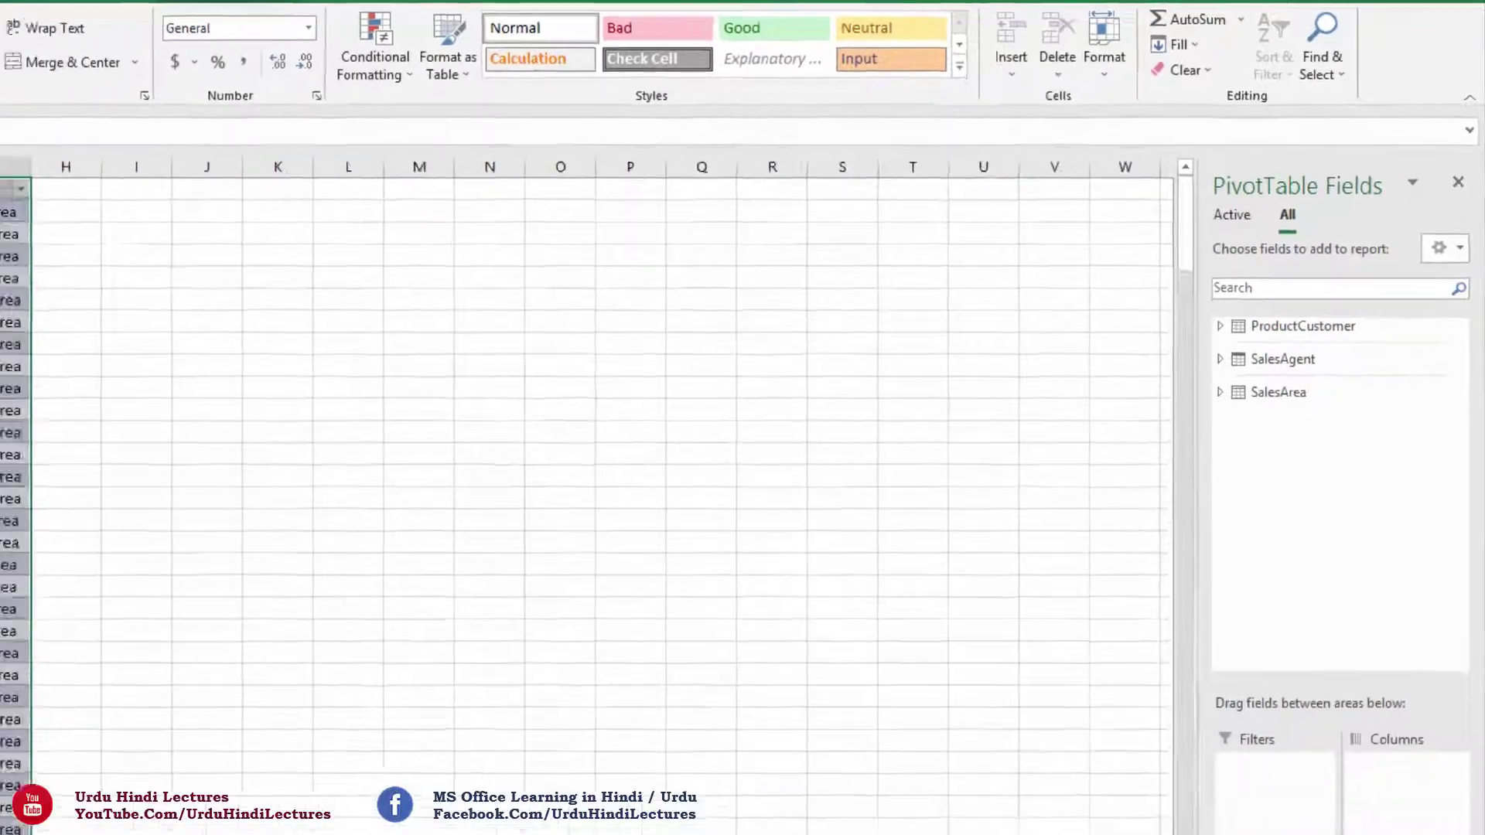
# - Review the ProductCustomer, SalesAgent and SalesArea sheets in turn and return to the empty PivotTable on Sheet8
pyautogui.click(279, 829)
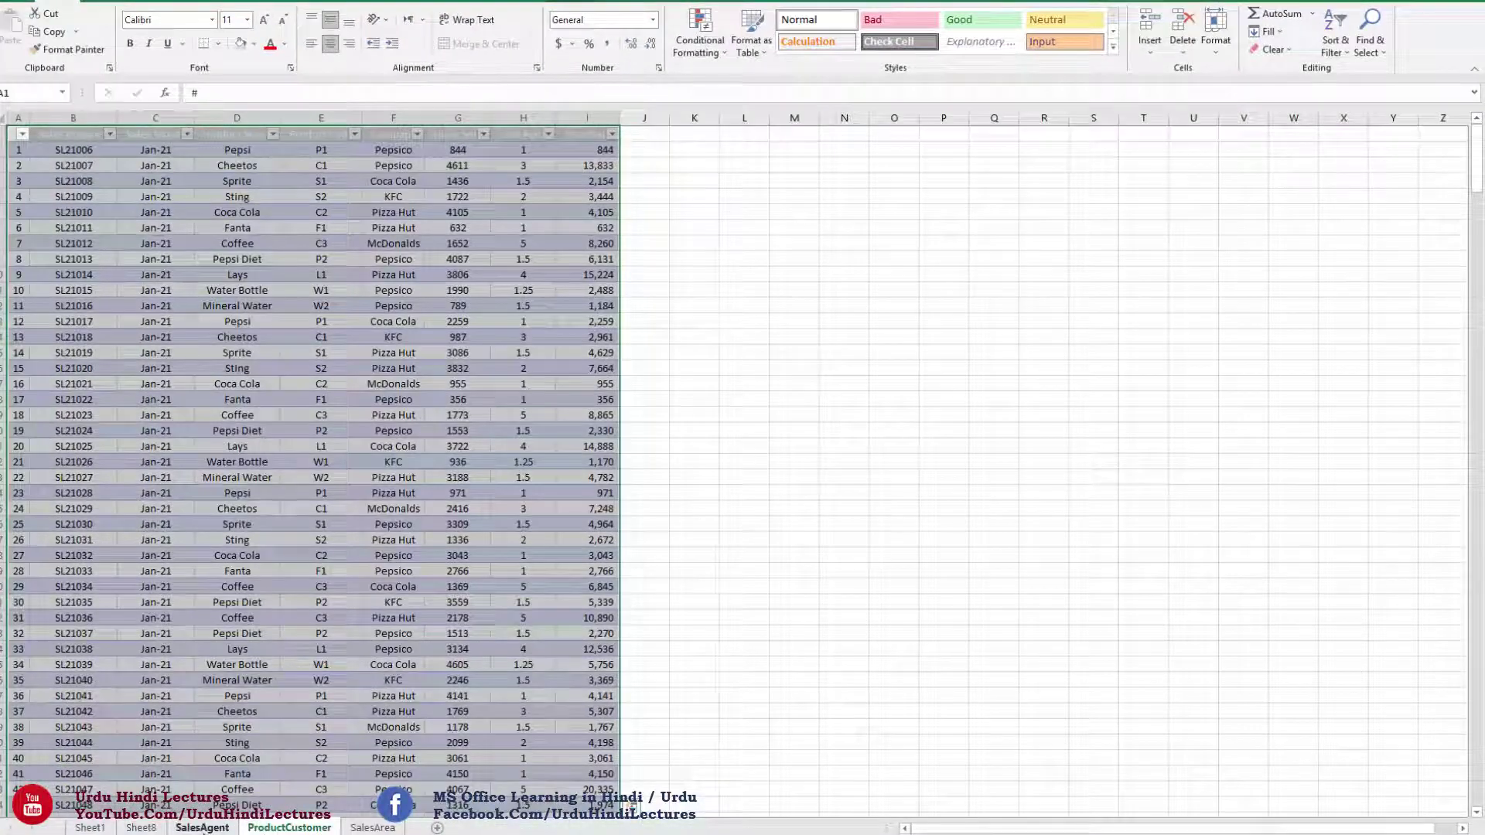
pyautogui.click(203, 829)
pyautogui.click(140, 828)
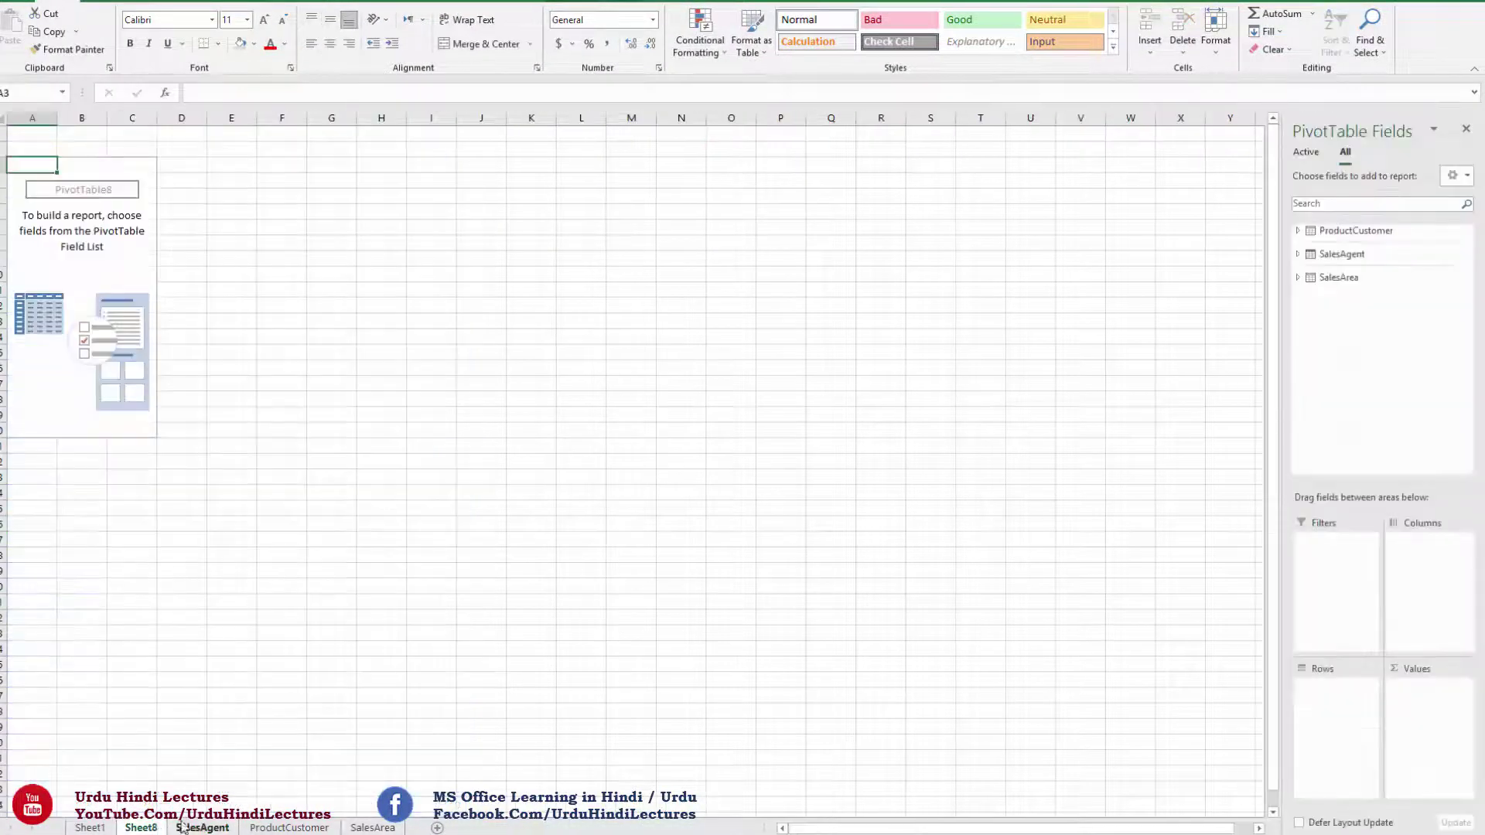
pyautogui.click(183, 828)
pyautogui.click(286, 828)
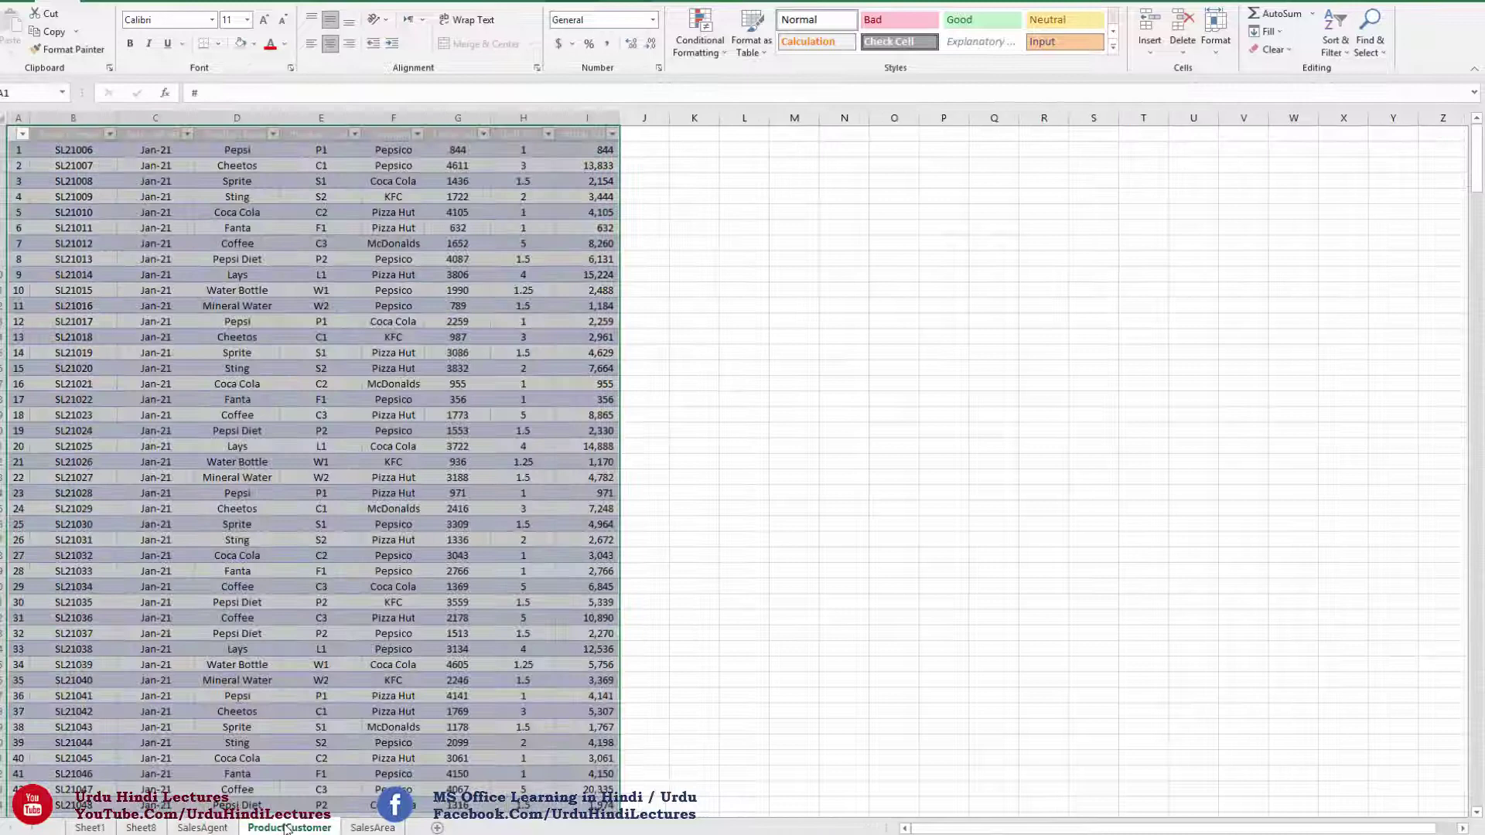
pyautogui.click(368, 828)
pyautogui.click(147, 828)
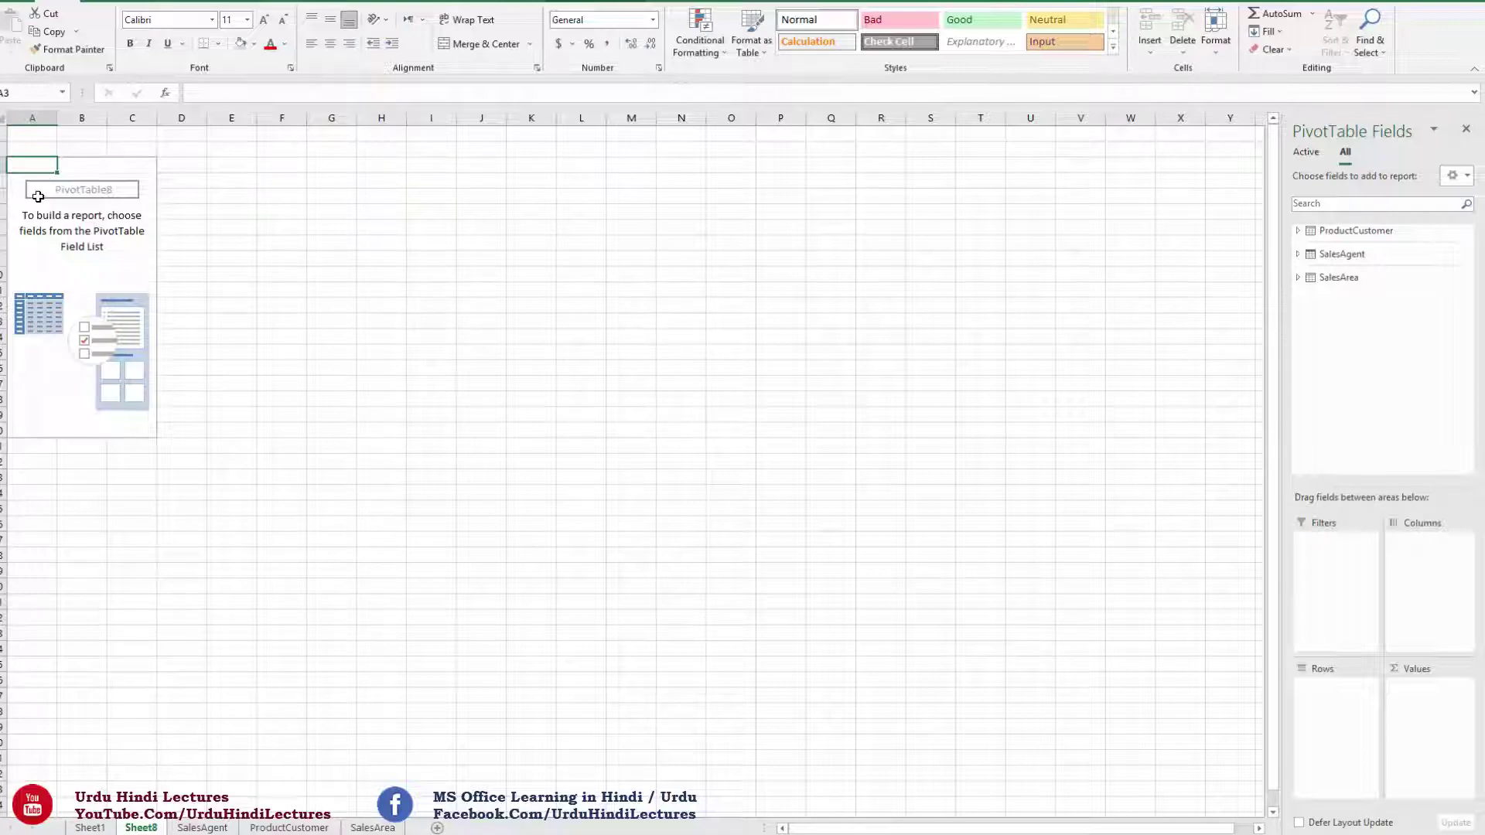
pyautogui.moveTo(38, 195)
pyautogui.mouseDown()
pyautogui.moveTo(97, 291)
pyautogui.moveTo(121, 370)
pyautogui.mouseUp()
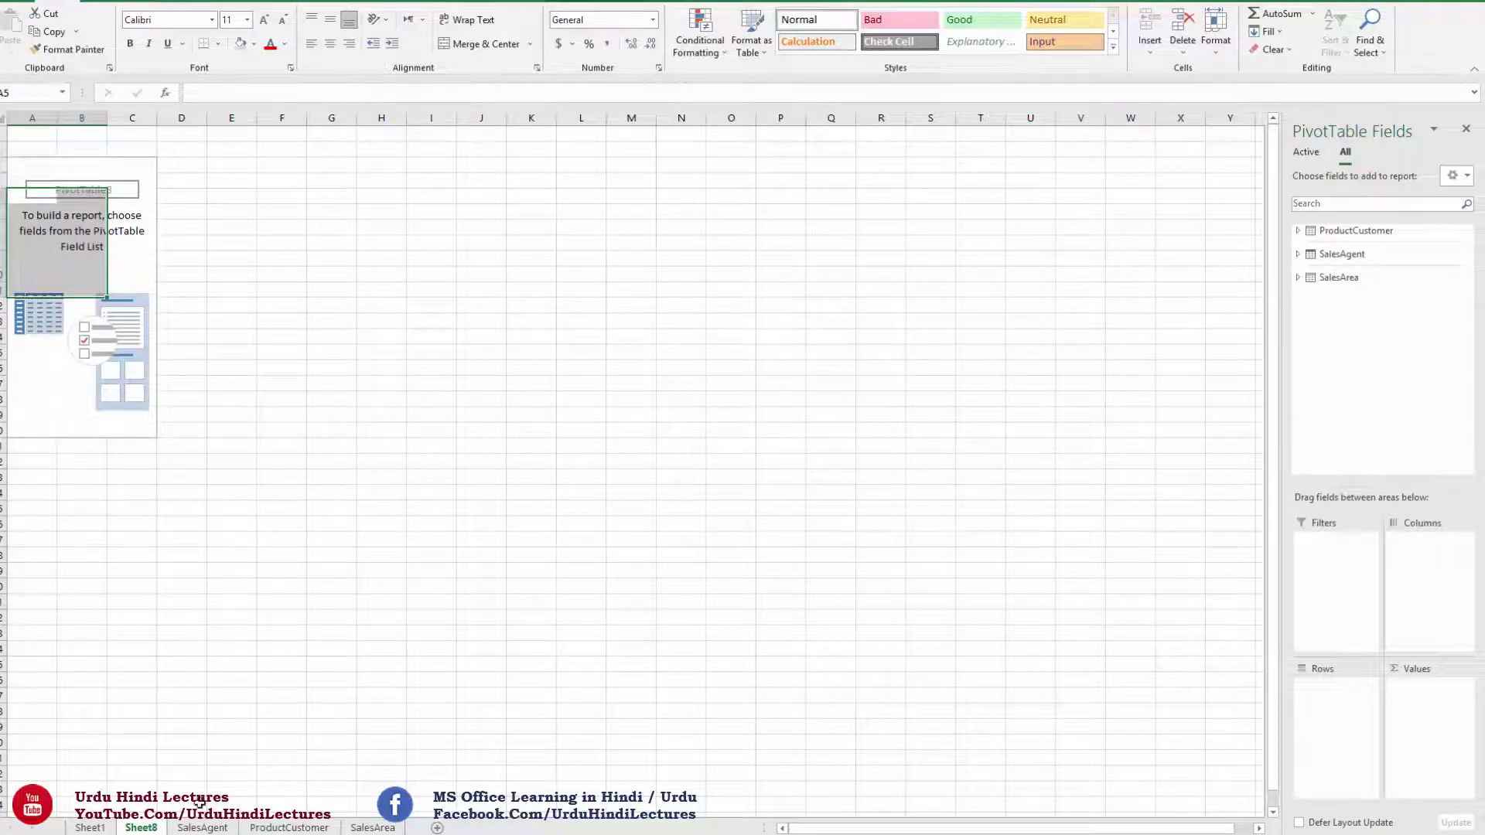
# - Examine the Seller Name and Total Sale columns in SalesAgent, the Company column in ProductCustomer and the Sales Area column in SalesArea
pyautogui.click(202, 828)
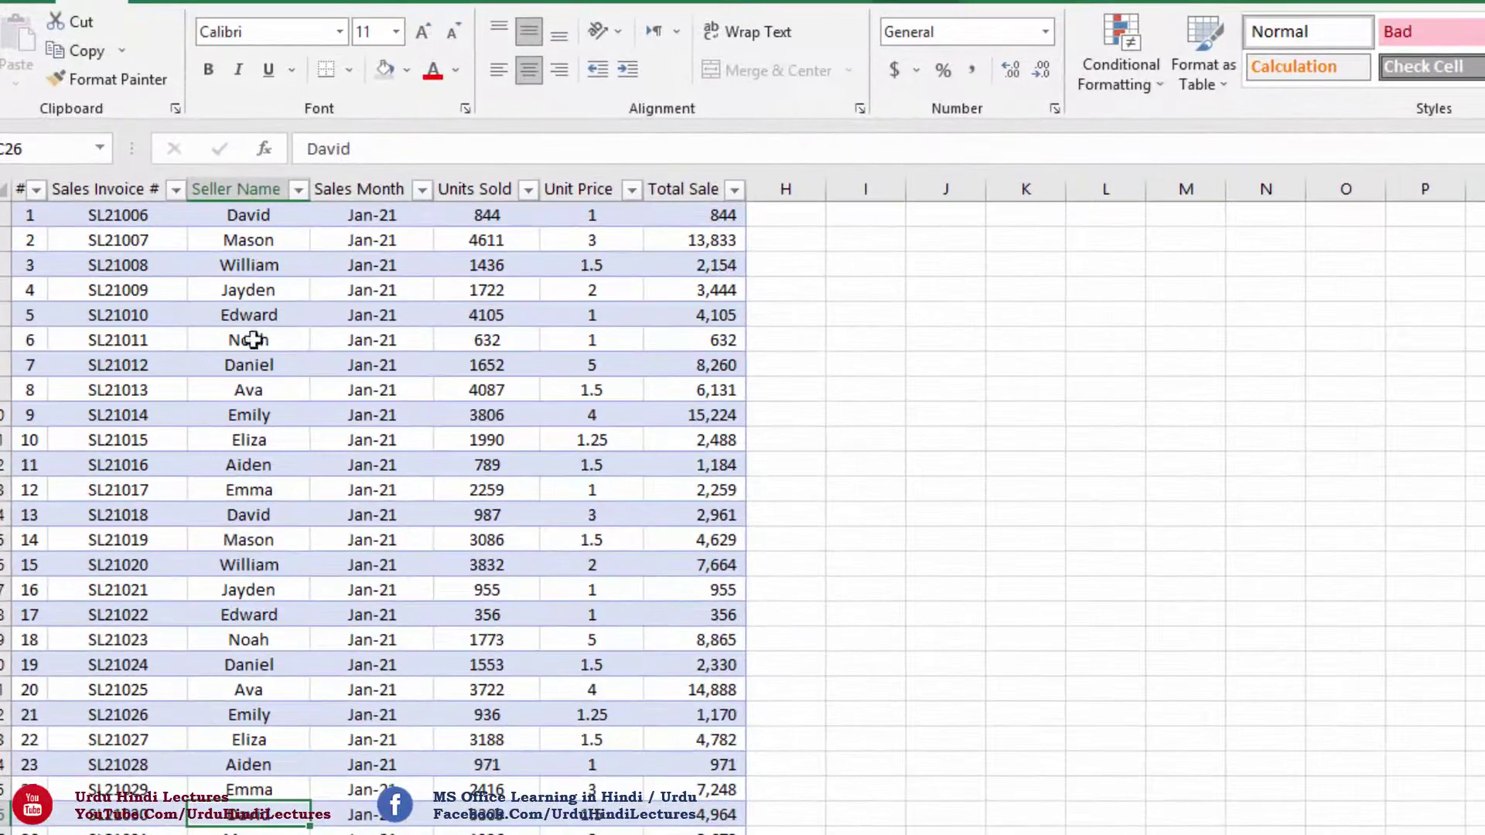
pyautogui.moveTo(254, 340); pyautogui.dragTo(246, 673)
pyautogui.click(706, 347)
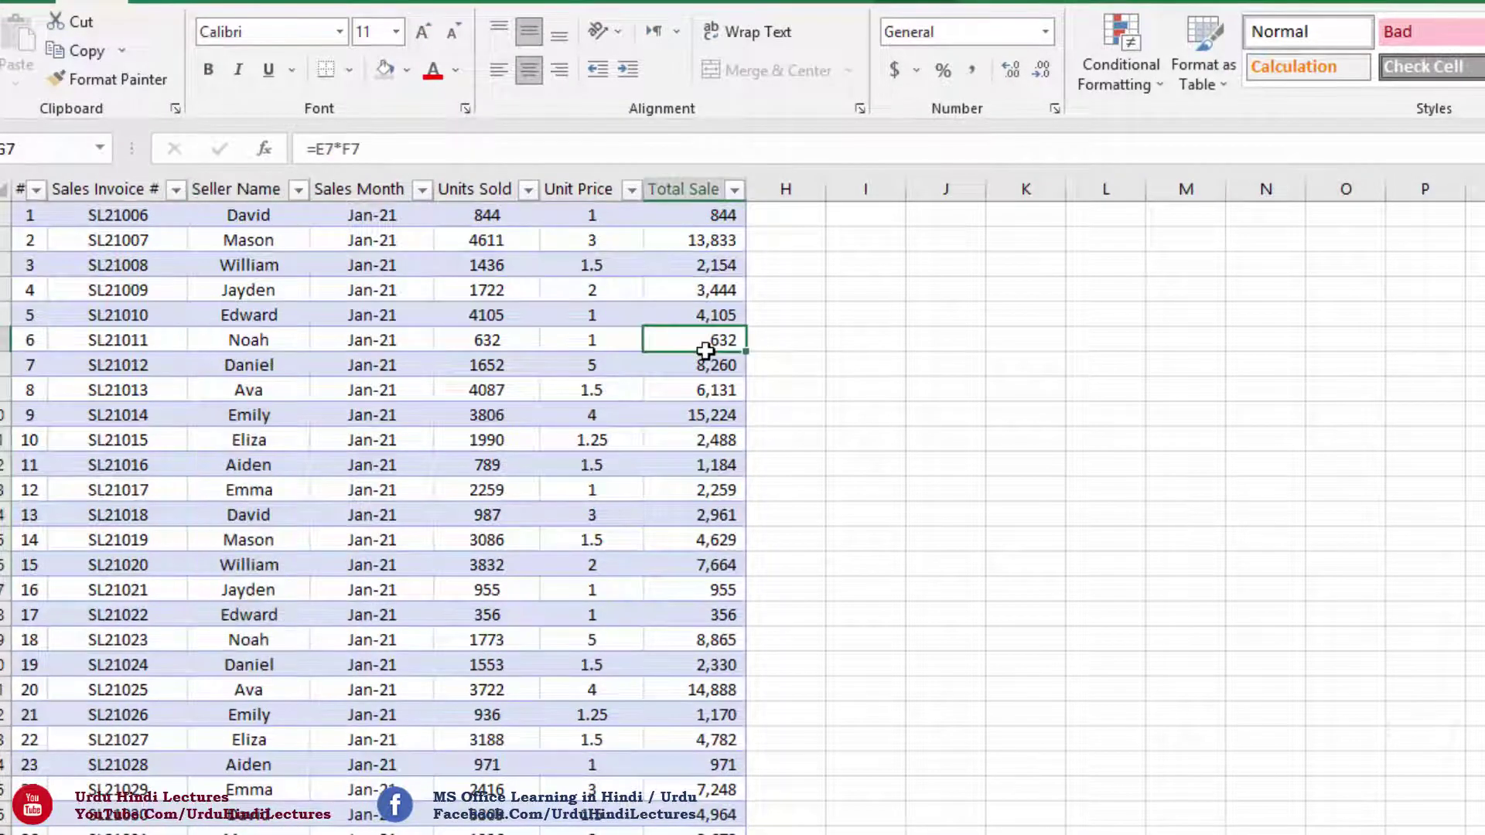
pyautogui.moveTo(706, 350); pyautogui.dragTo(700, 715)
pyautogui.click(433, 834)
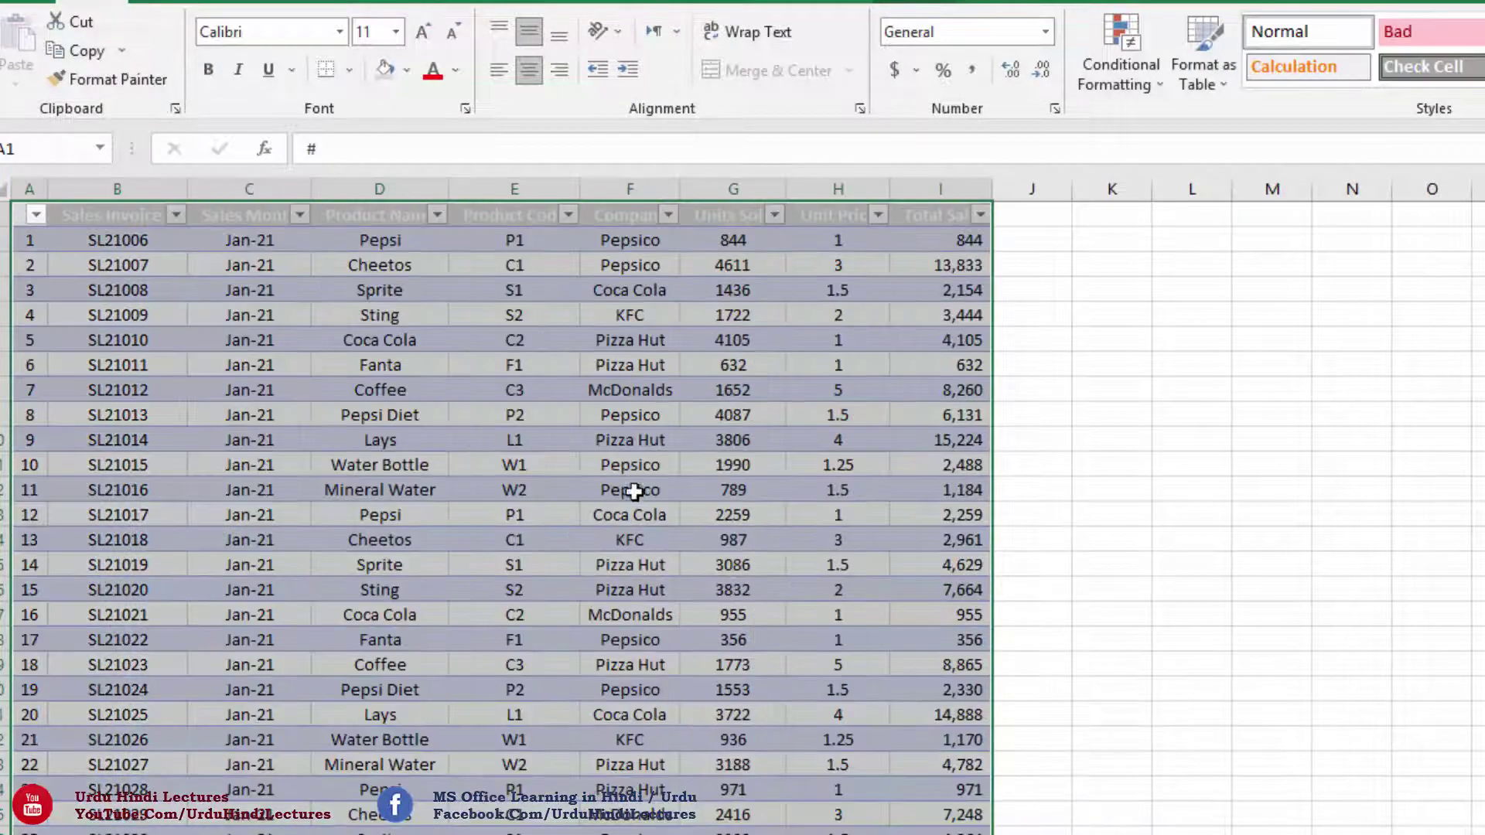
pyautogui.moveTo(632, 469); pyautogui.dragTo(634, 817)
pyautogui.hotkey('ctrl', 'pagedown')
pyautogui.moveTo(678, 390); pyautogui.dragTo(677, 615)
pyautogui.hotkey('ctrl', 'pageup')
pyautogui.hotkey('ctrl', 'pageup')
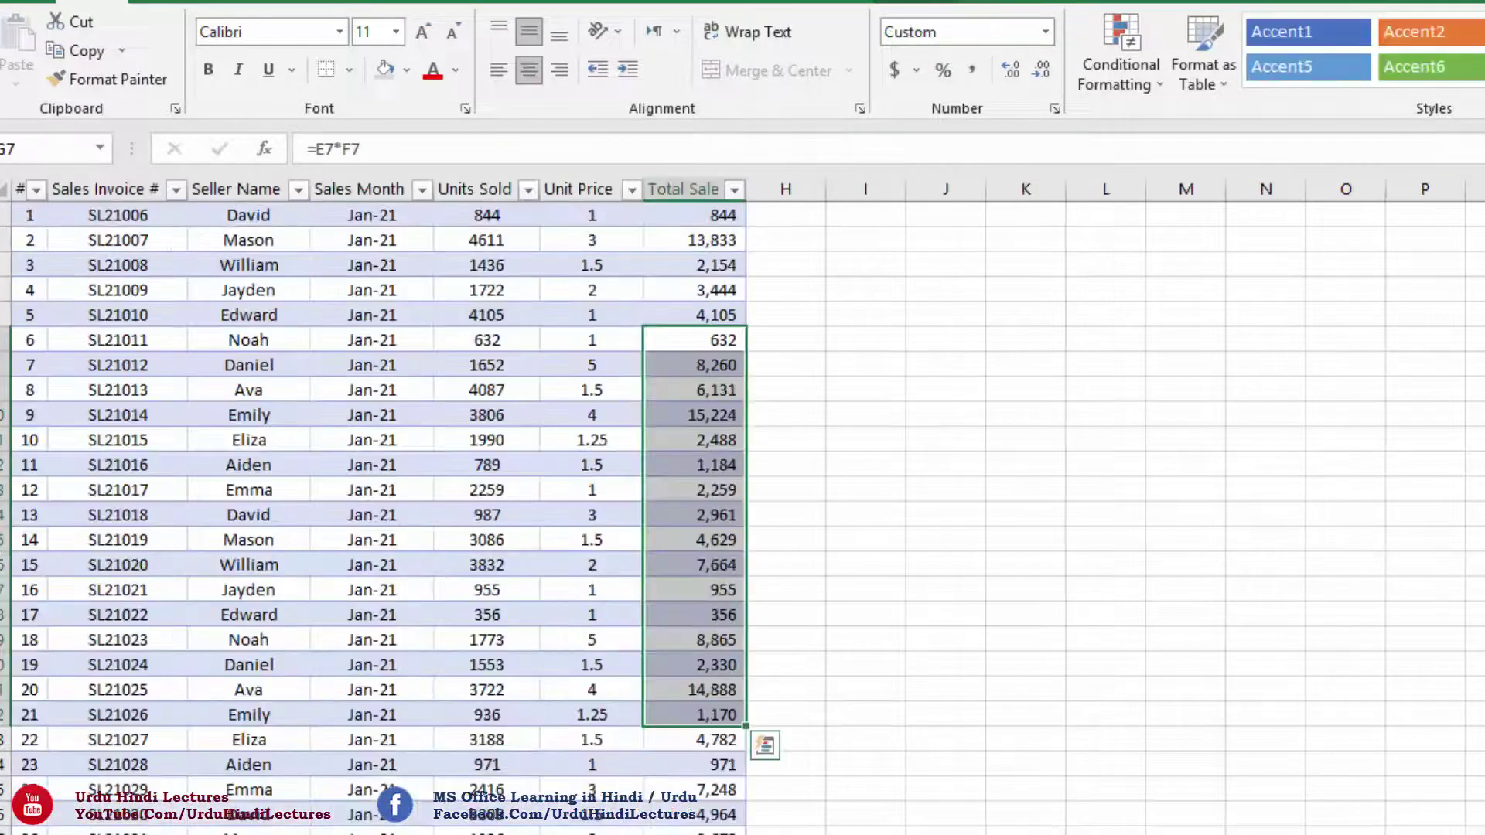
pyautogui.hotkey('ctrl', 'pagedown')
# - Add the Seller Name field of the SalesAgent table to the PivotTable's rows and review the listed sellers
pyautogui.click(198, 513)
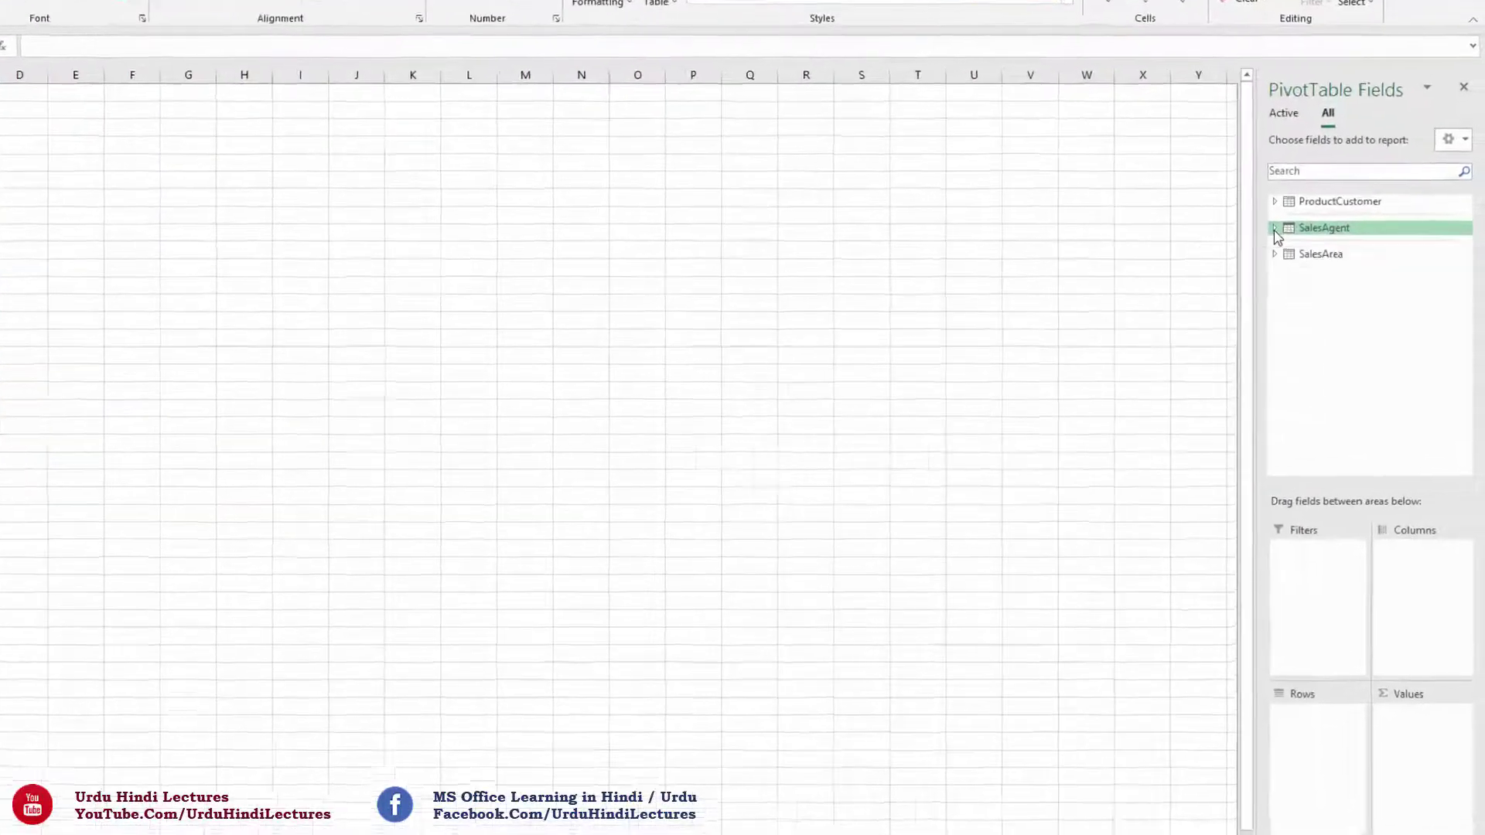
pyautogui.click(1297, 255)
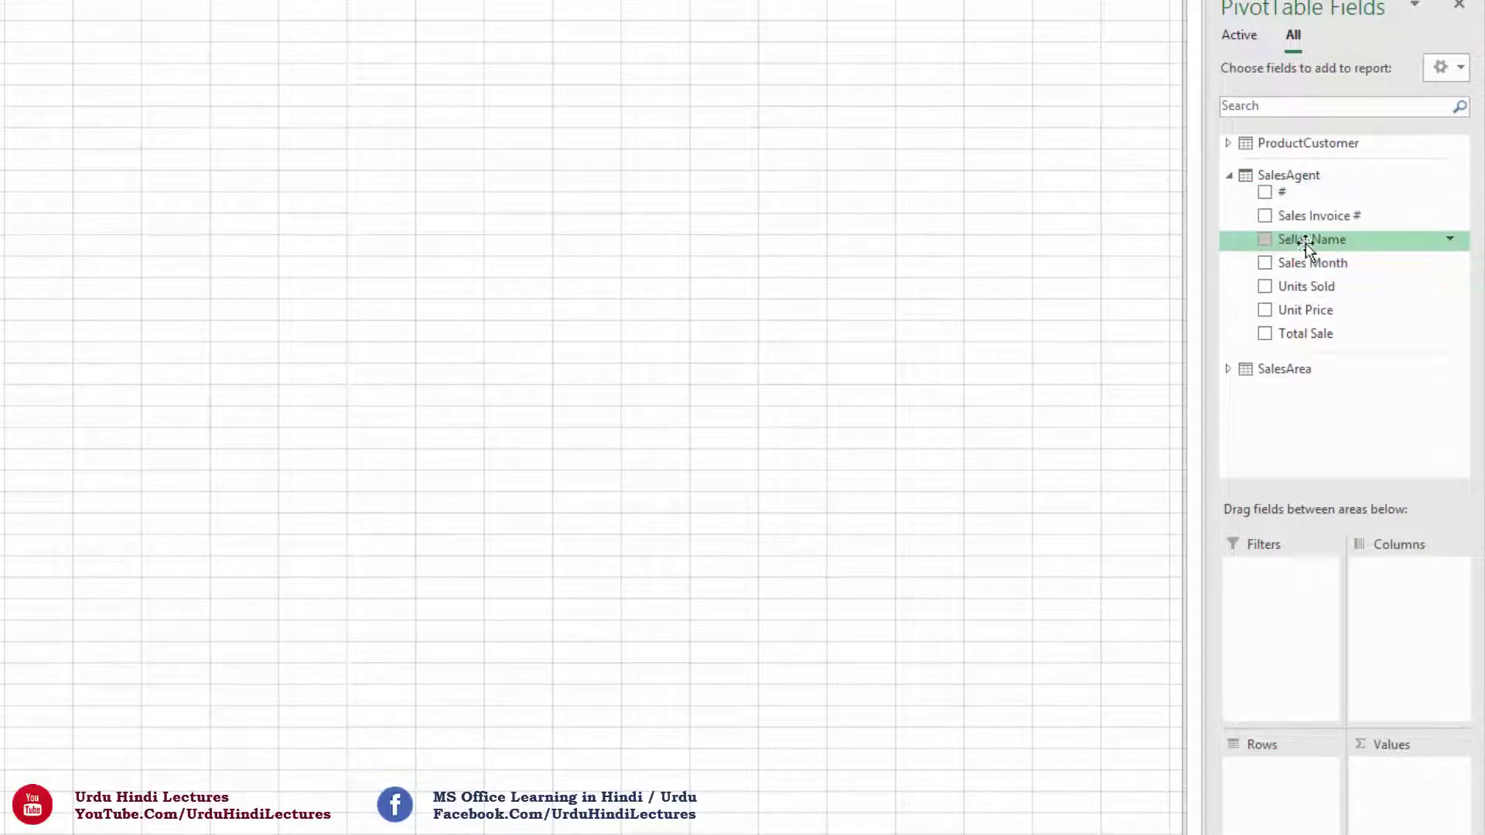
pyautogui.moveTo(1310, 243); pyautogui.dragTo(1313, 304)
pyautogui.moveTo(1293, 517); pyautogui.dragTo(1288, 801)
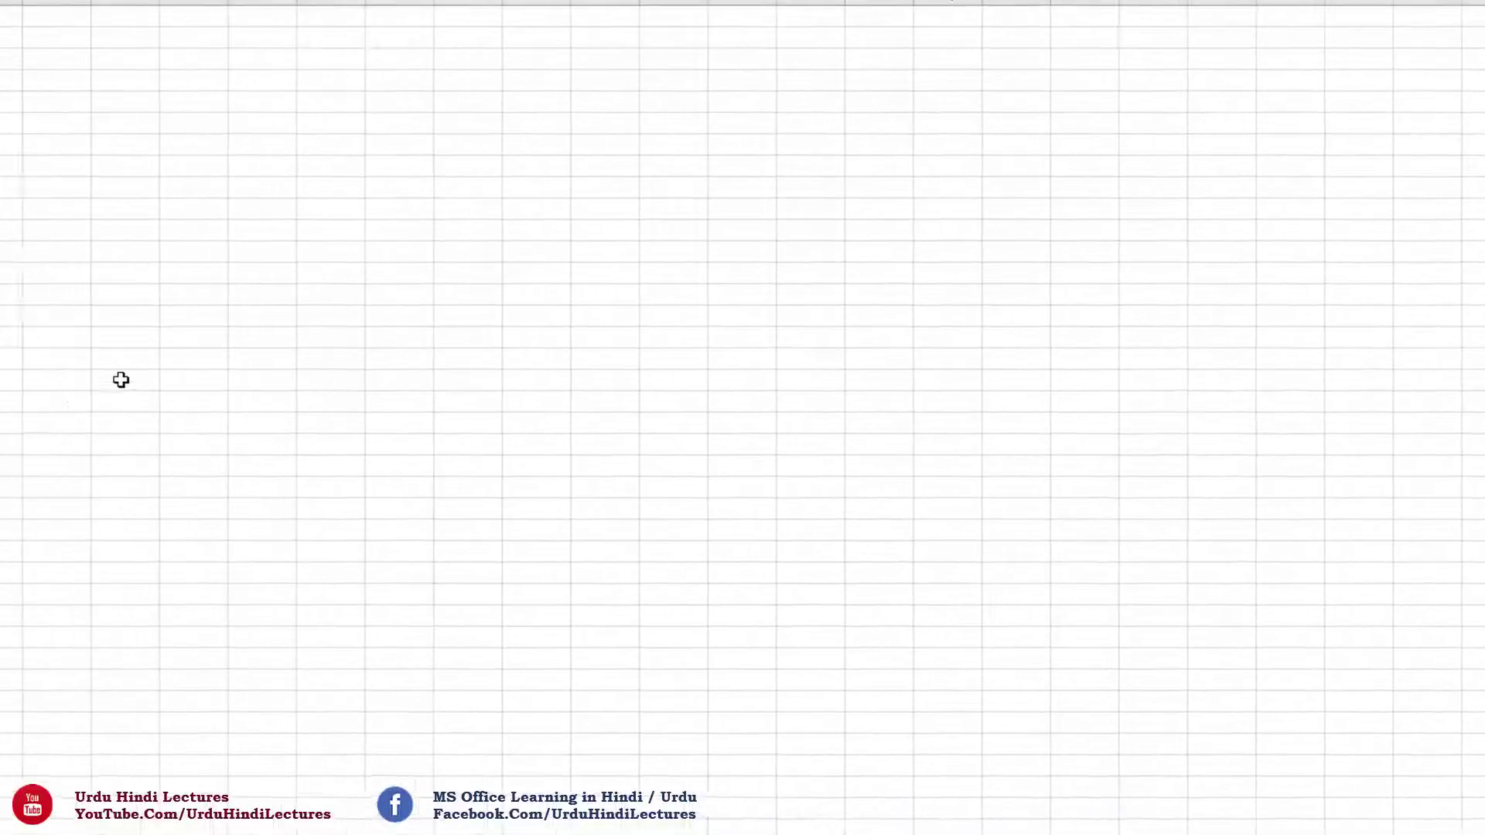
pyautogui.moveTo(60, 97); pyautogui.dragTo(71, 317)
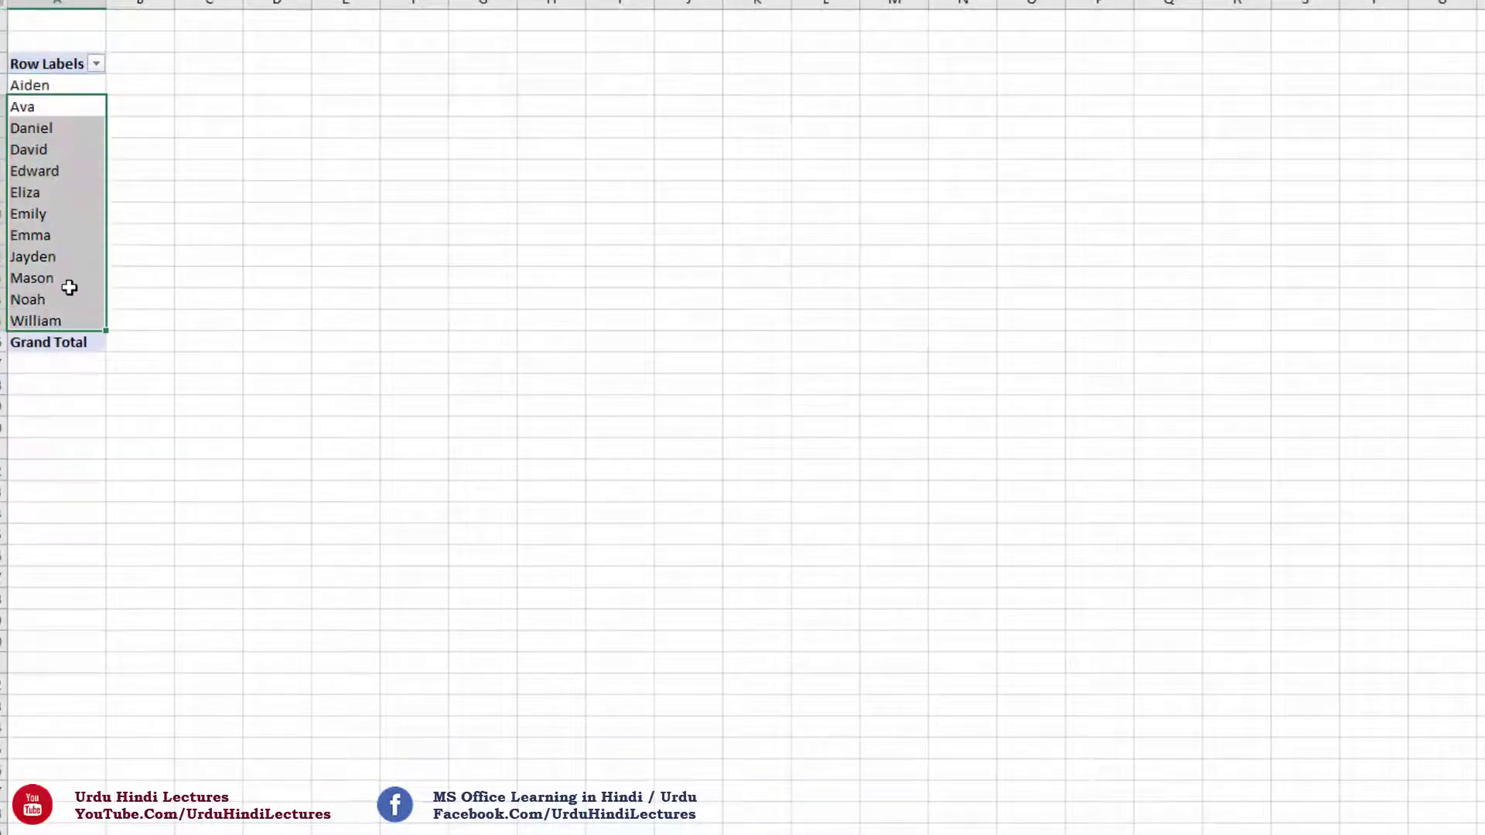
pyautogui.click(56, 189)
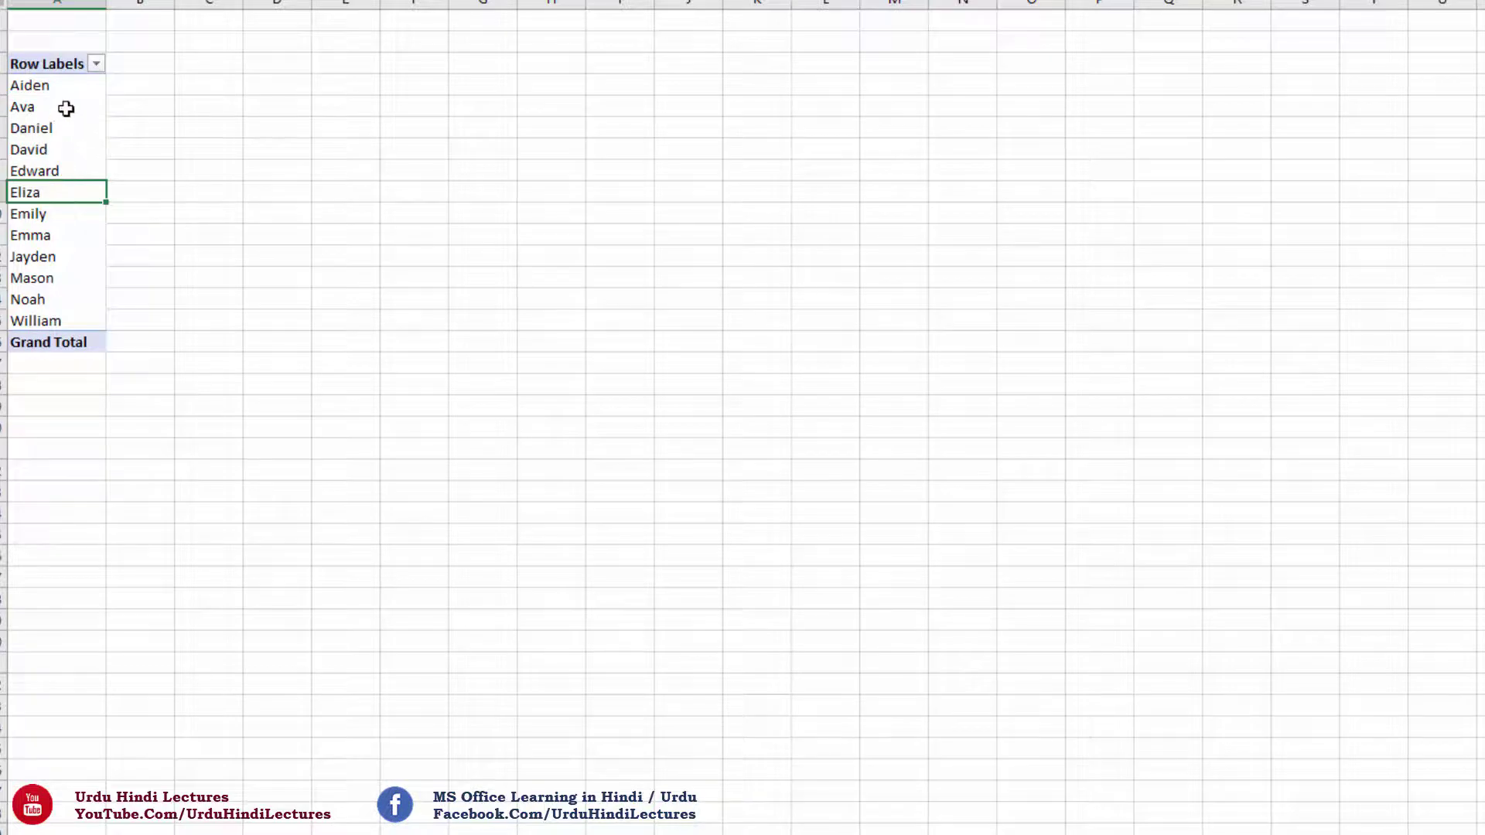
pyautogui.moveTo(66, 108); pyautogui.dragTo(57, 219)
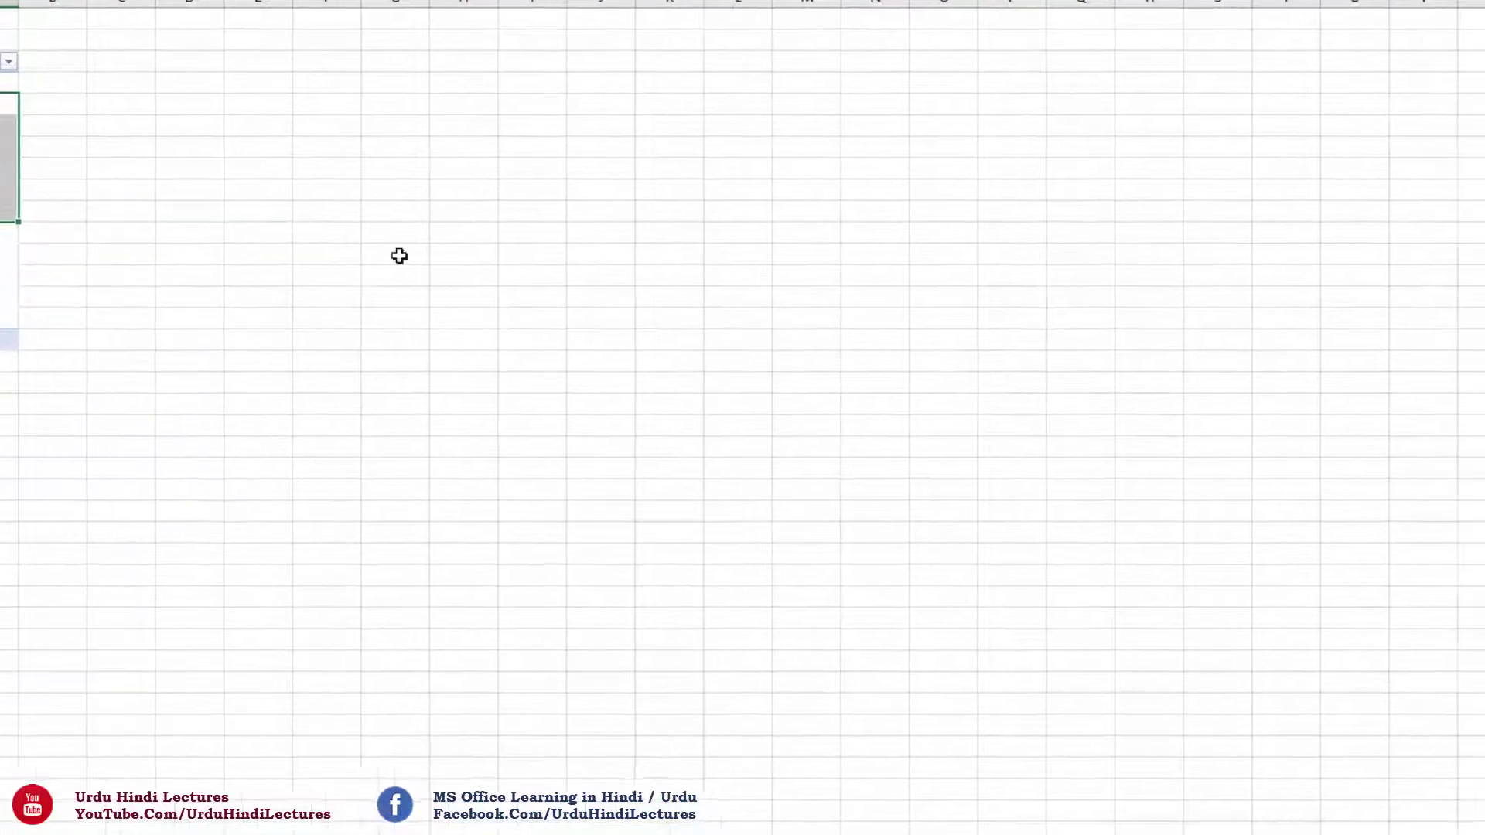
# - Add the SalesAgent table's Total Sale field to the PivotTable values and format the sums with the comma style
pyautogui.moveTo(1309, 332); pyautogui.dragTo(1448, 789)
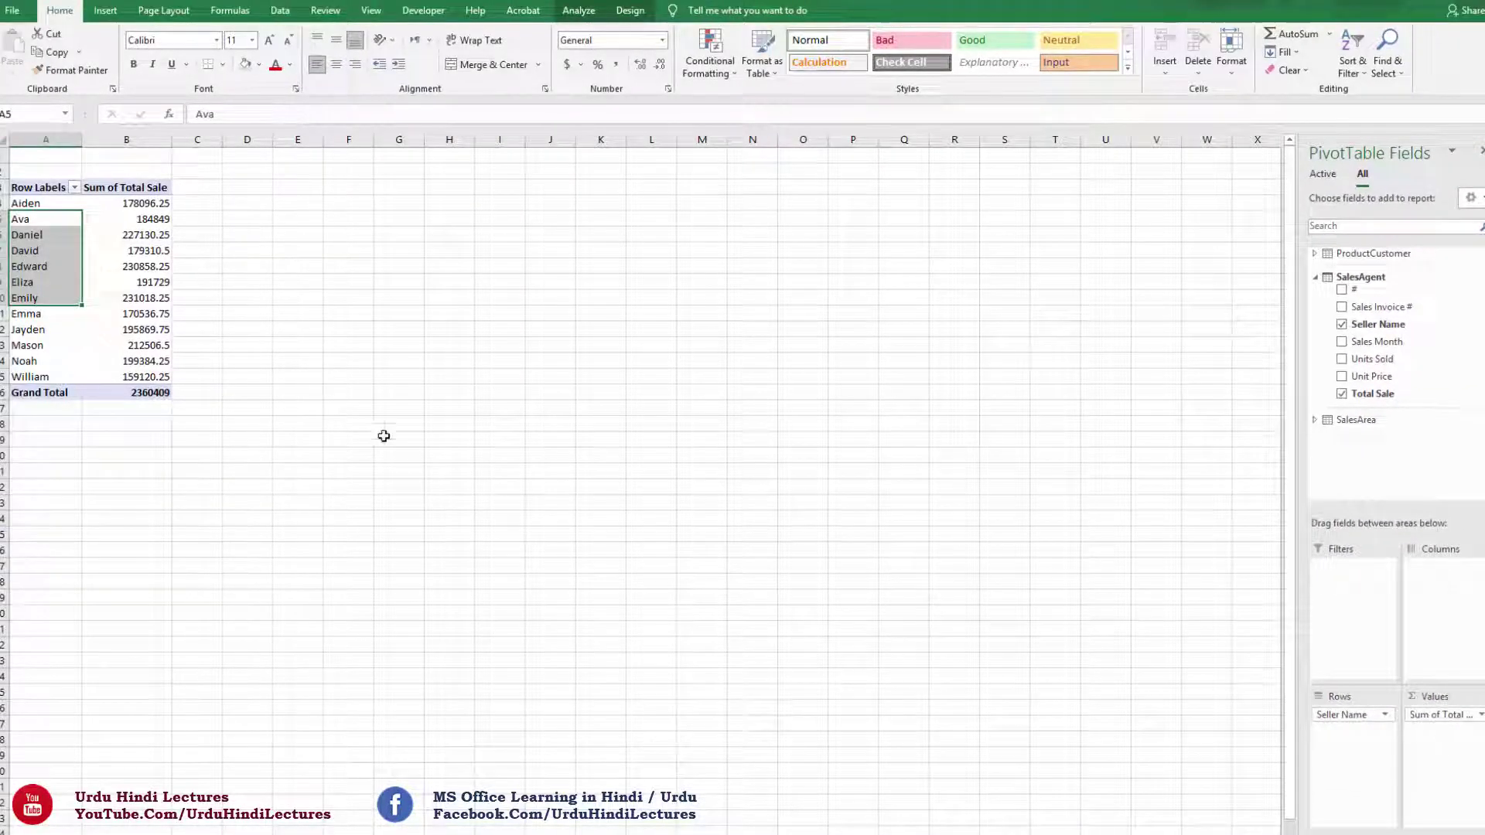
pyautogui.moveTo(122, 198); pyautogui.dragTo(151, 393)
pyautogui.click(619, 67)
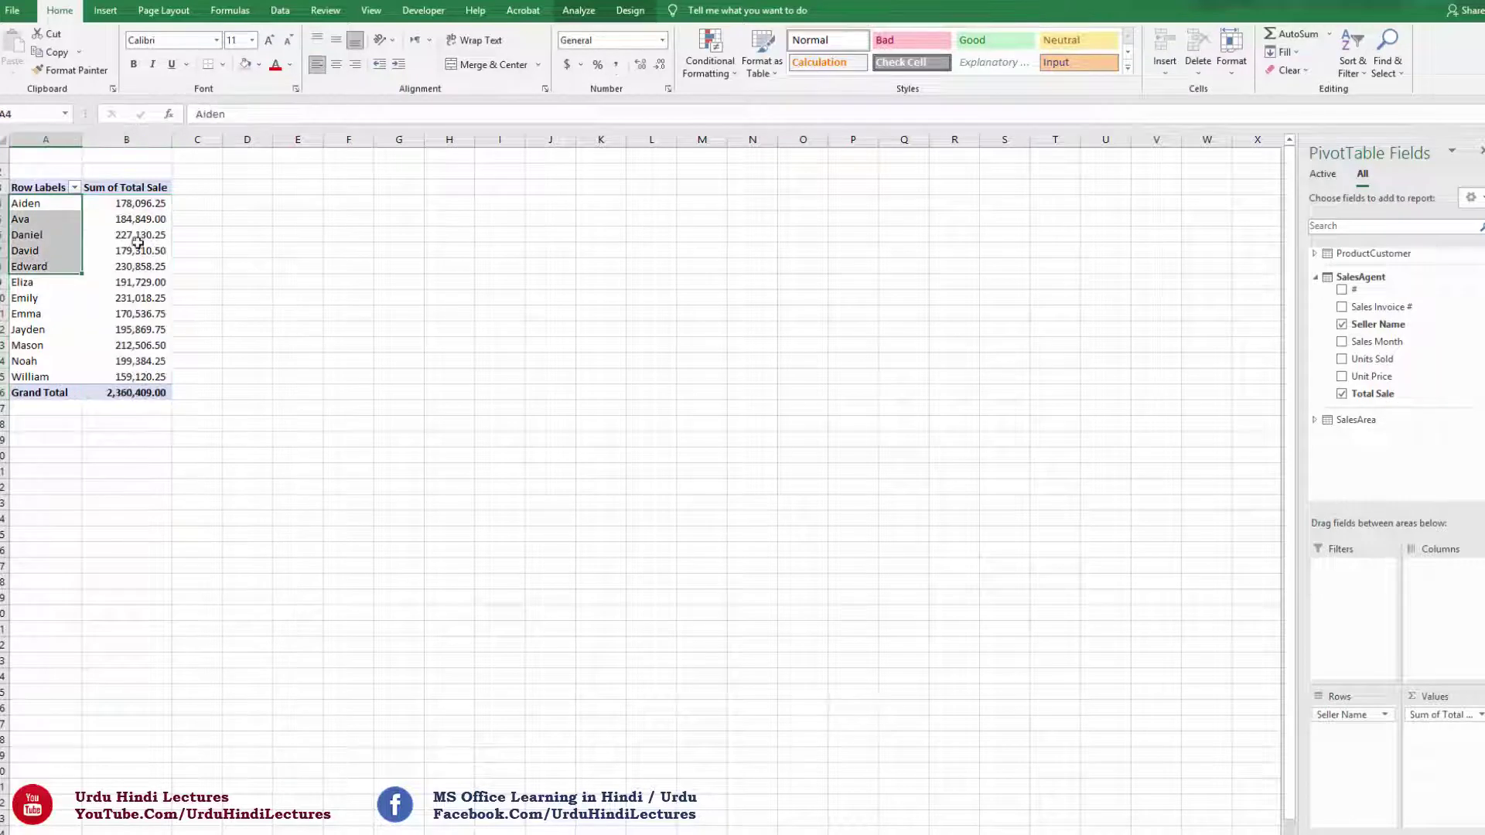
pyautogui.click(145, 222)
pyautogui.moveTo(45, 204); pyautogui.dragTo(56, 286)
pyautogui.click(147, 237)
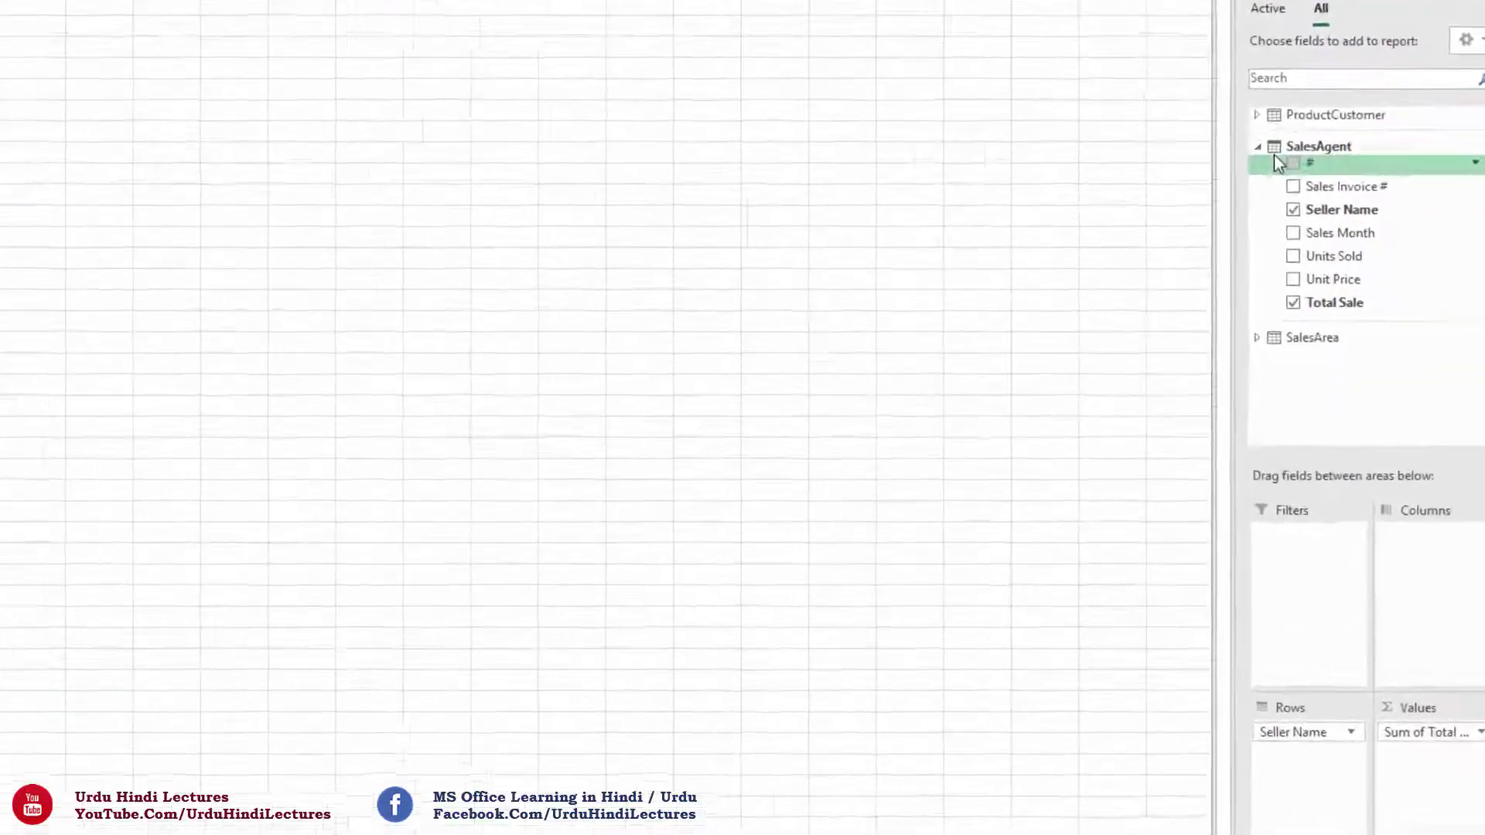
# - Add the ProductCustomer table's Product Name field to the PivotTable rows below Seller Name and review the sales listed per product
pyautogui.click(1318, 278)
pyautogui.click(1240, 73)
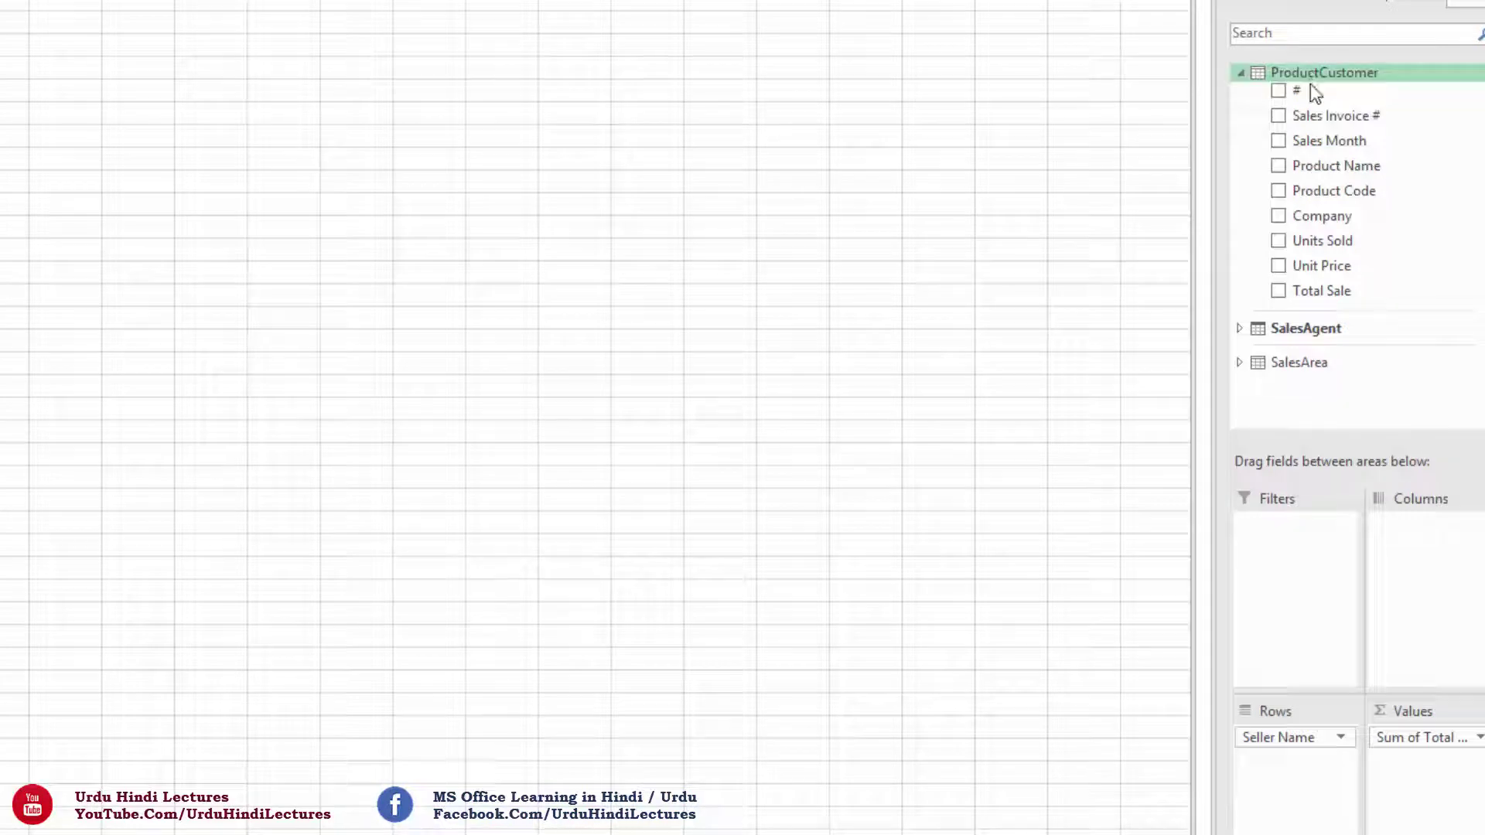
pyautogui.moveTo(1327, 165); pyautogui.dragTo(1354, 719)
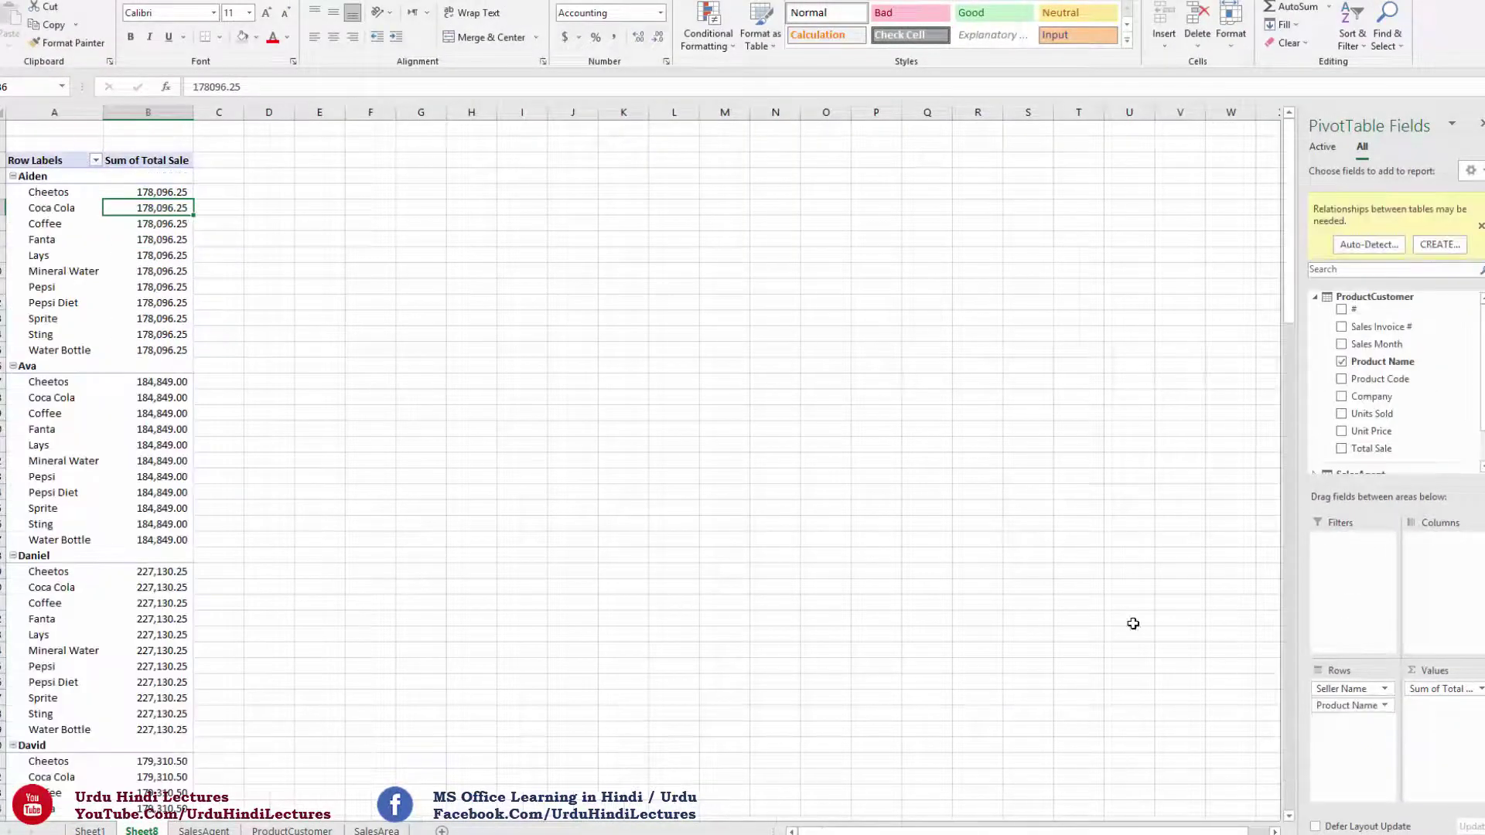
pyautogui.click(50, 179)
pyautogui.click(52, 369)
pyautogui.moveTo(48, 208); pyautogui.dragTo(42, 311)
pyautogui.moveTo(164, 210); pyautogui.dragTo(158, 303)
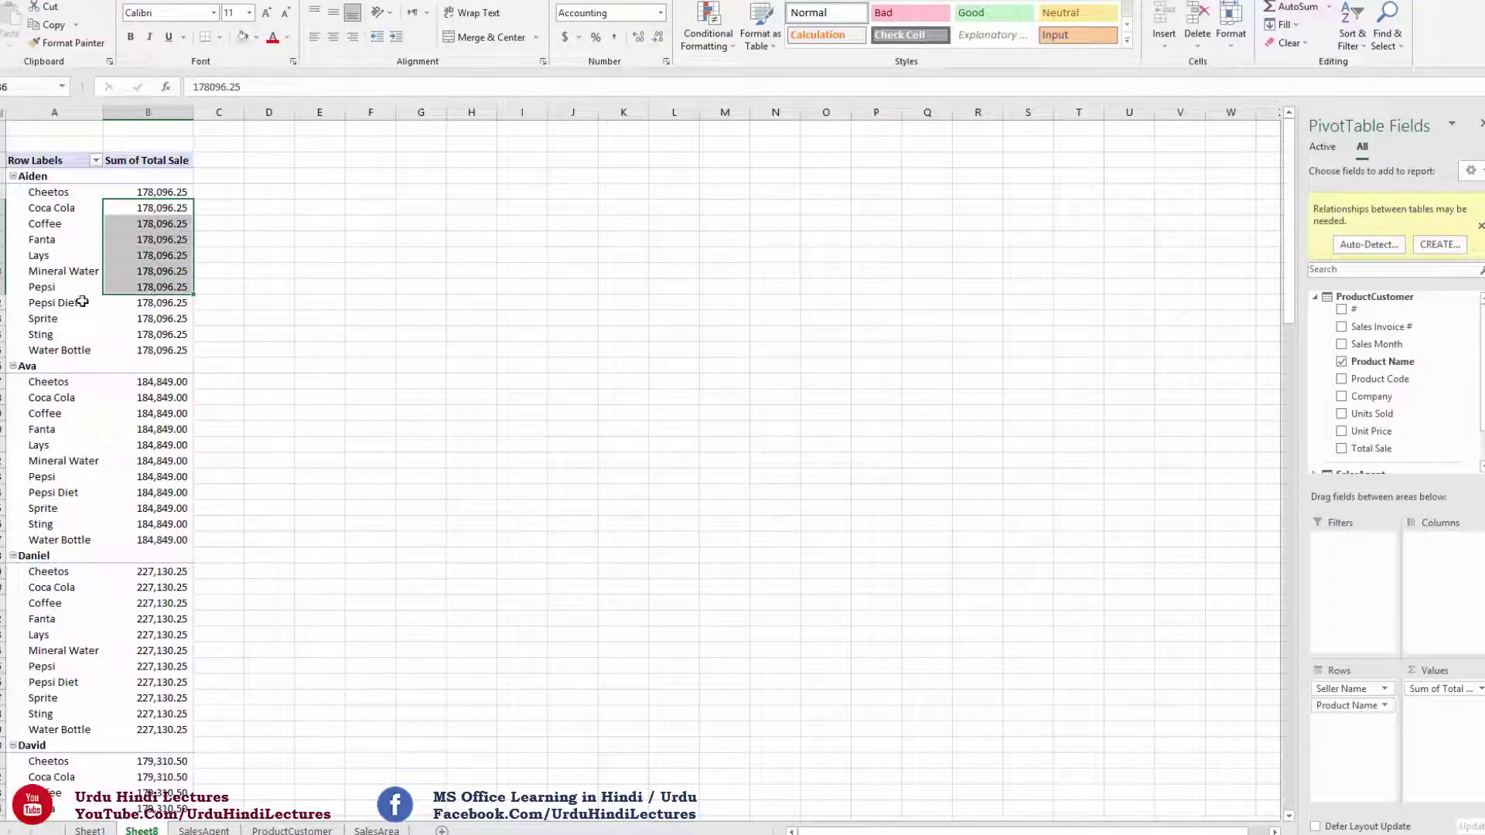
pyautogui.click(82, 288)
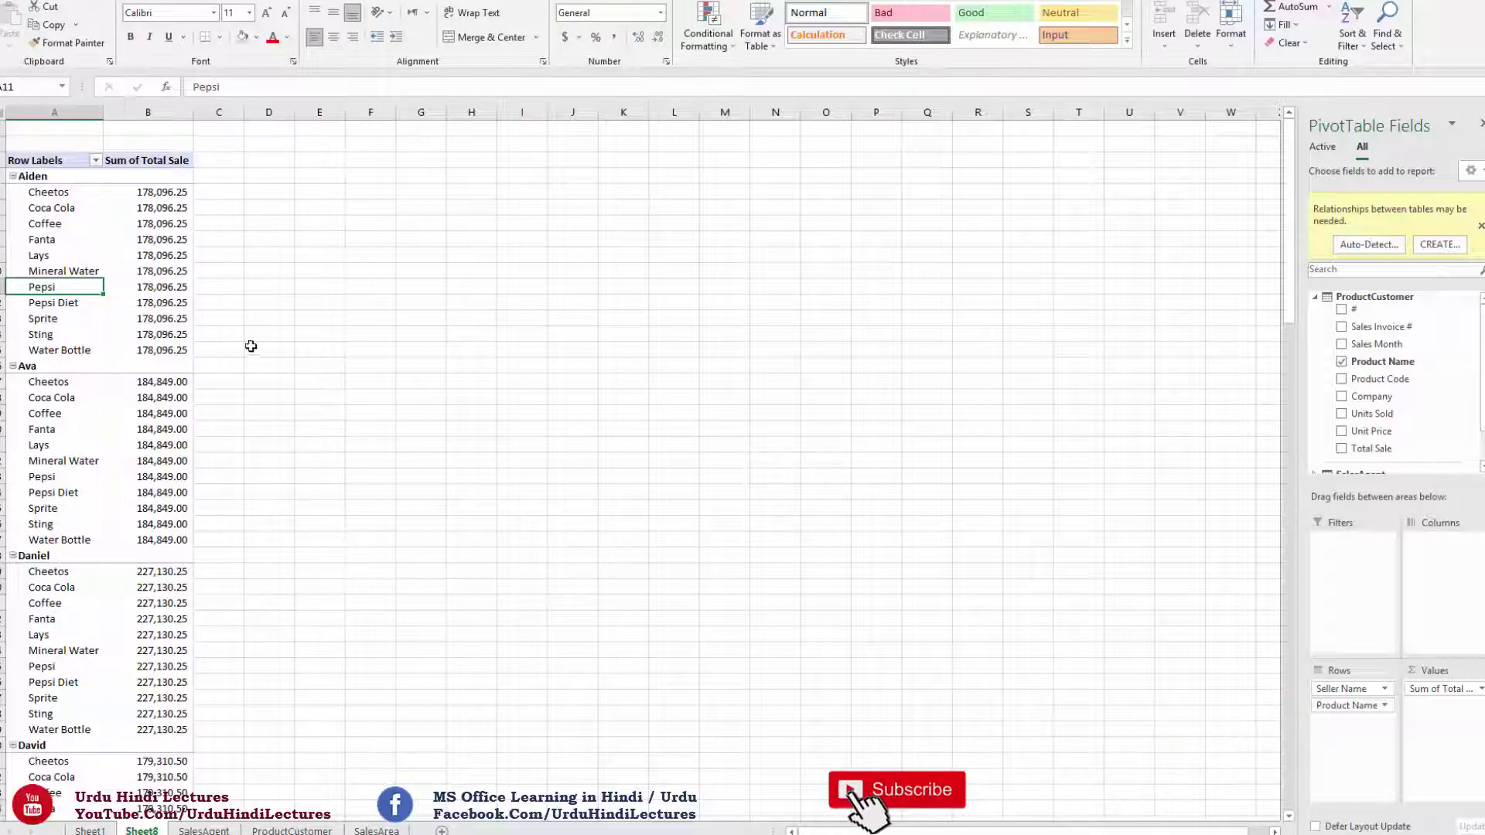
pyautogui.click(177, 244)
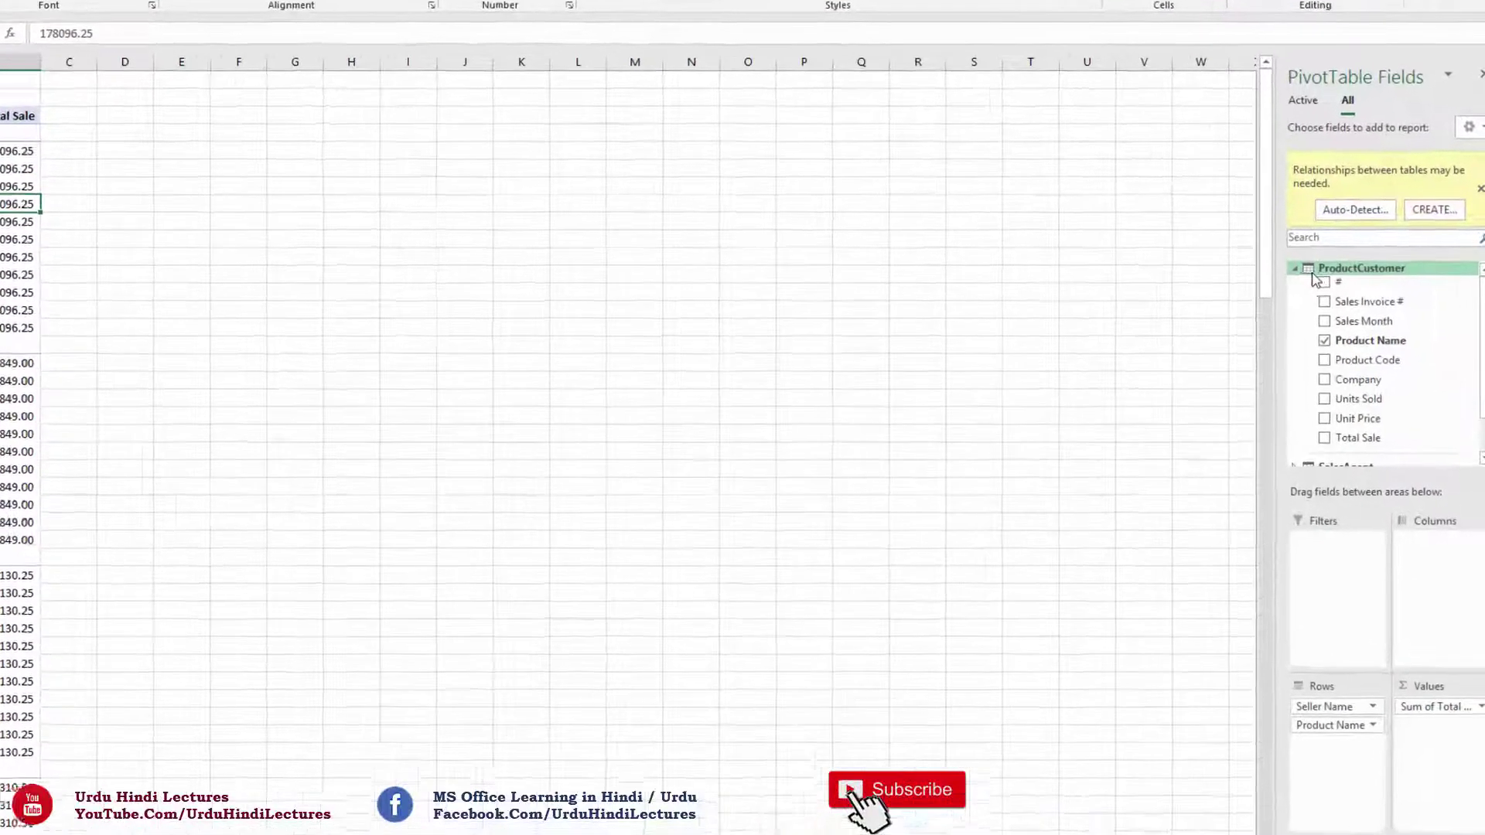
# - Add the SalesArea table's Sales Area field to the PivotTable columns
pyautogui.click(1315, 297)
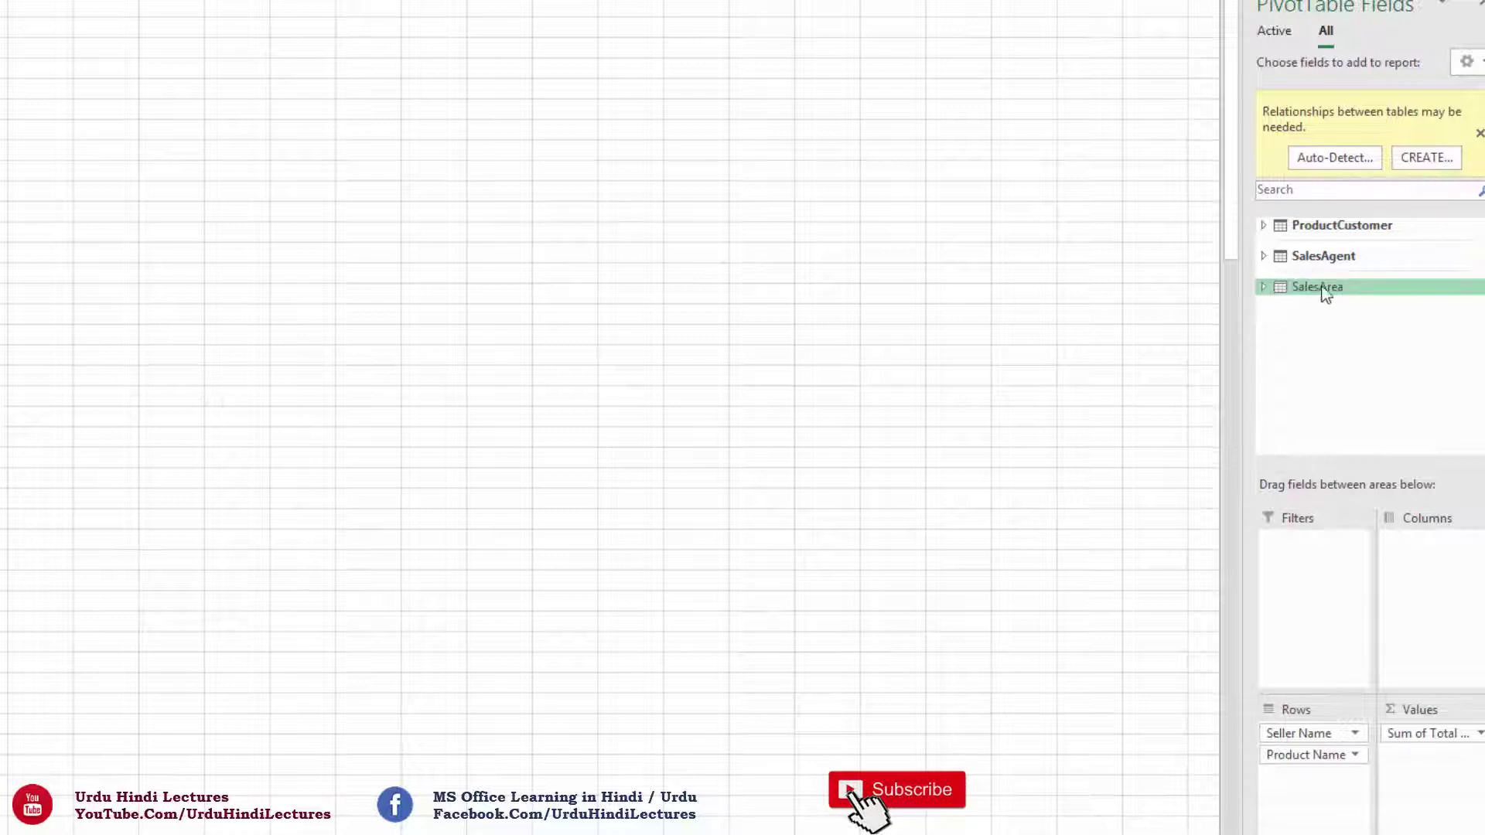
pyautogui.click(1264, 288)
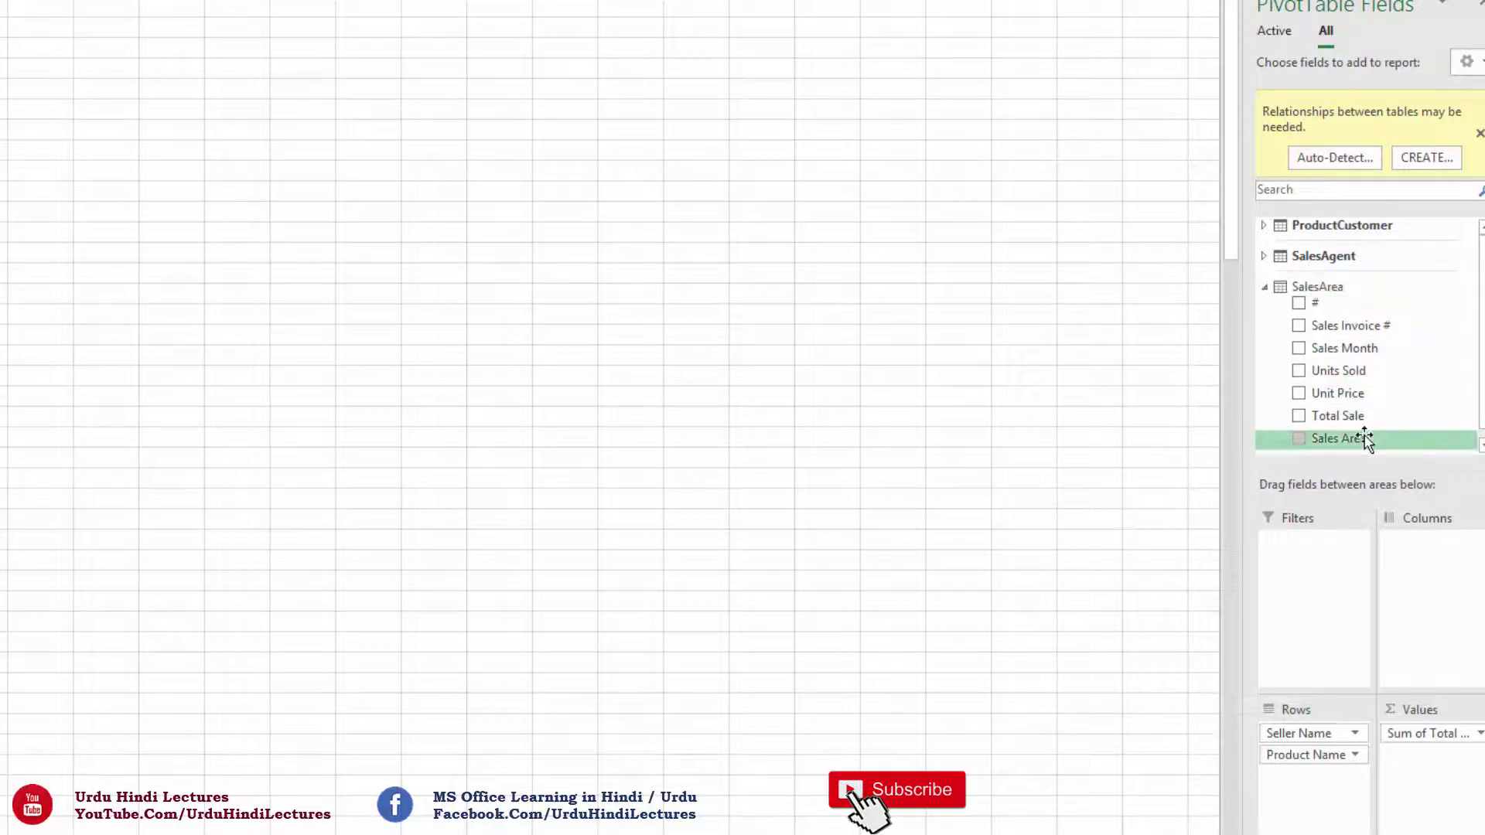
pyautogui.moveTo(1362, 438); pyautogui.dragTo(1407, 551)
pyautogui.moveTo(1422, 560); pyautogui.dragTo(1425, 562)
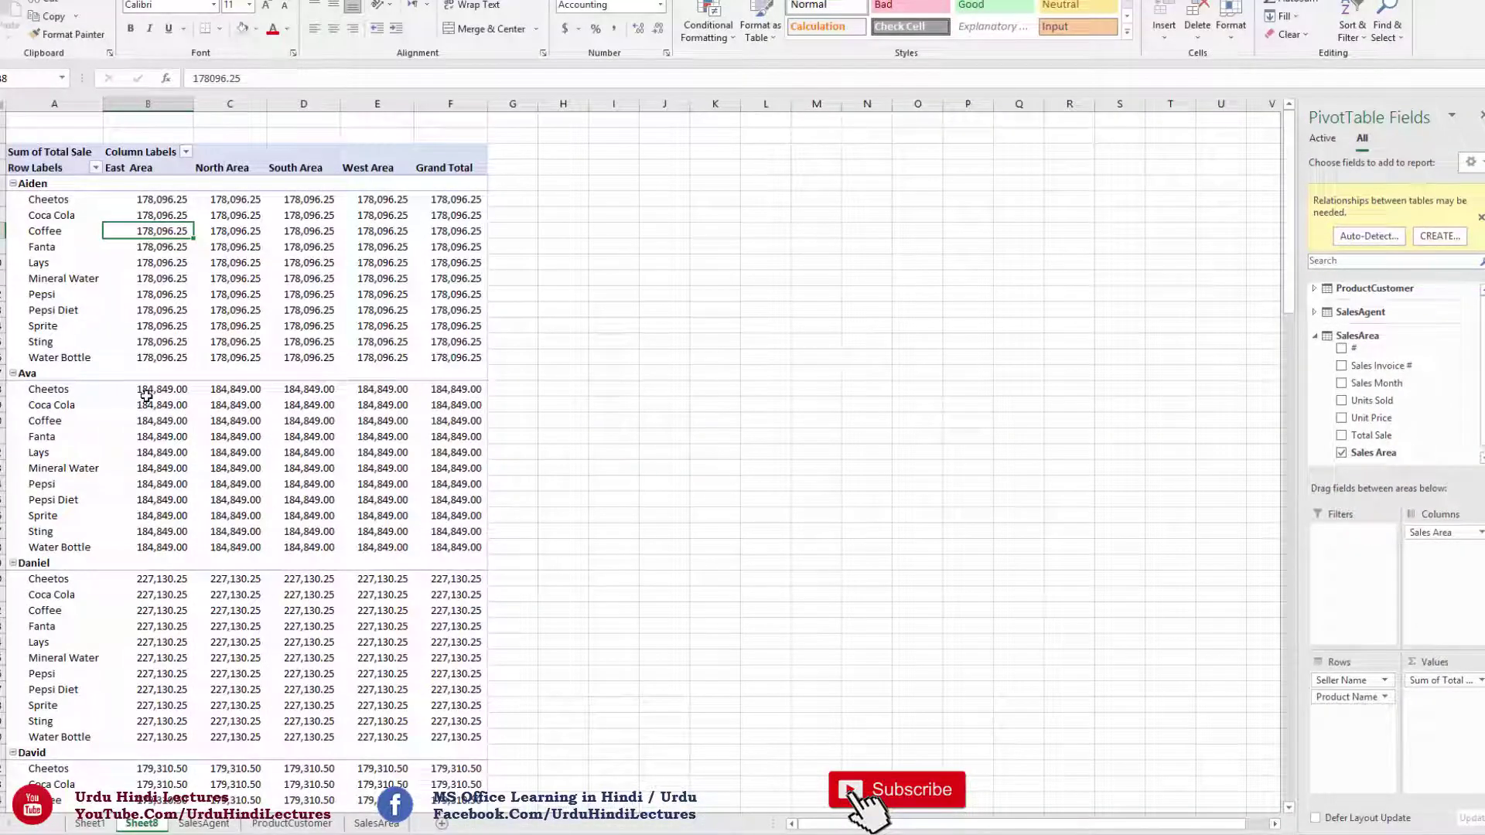
# - Compare the first two sellers' product sales across the East, North, South and West areas and the Grand Total column
pyautogui.click(31, 183)
pyautogui.click(47, 373)
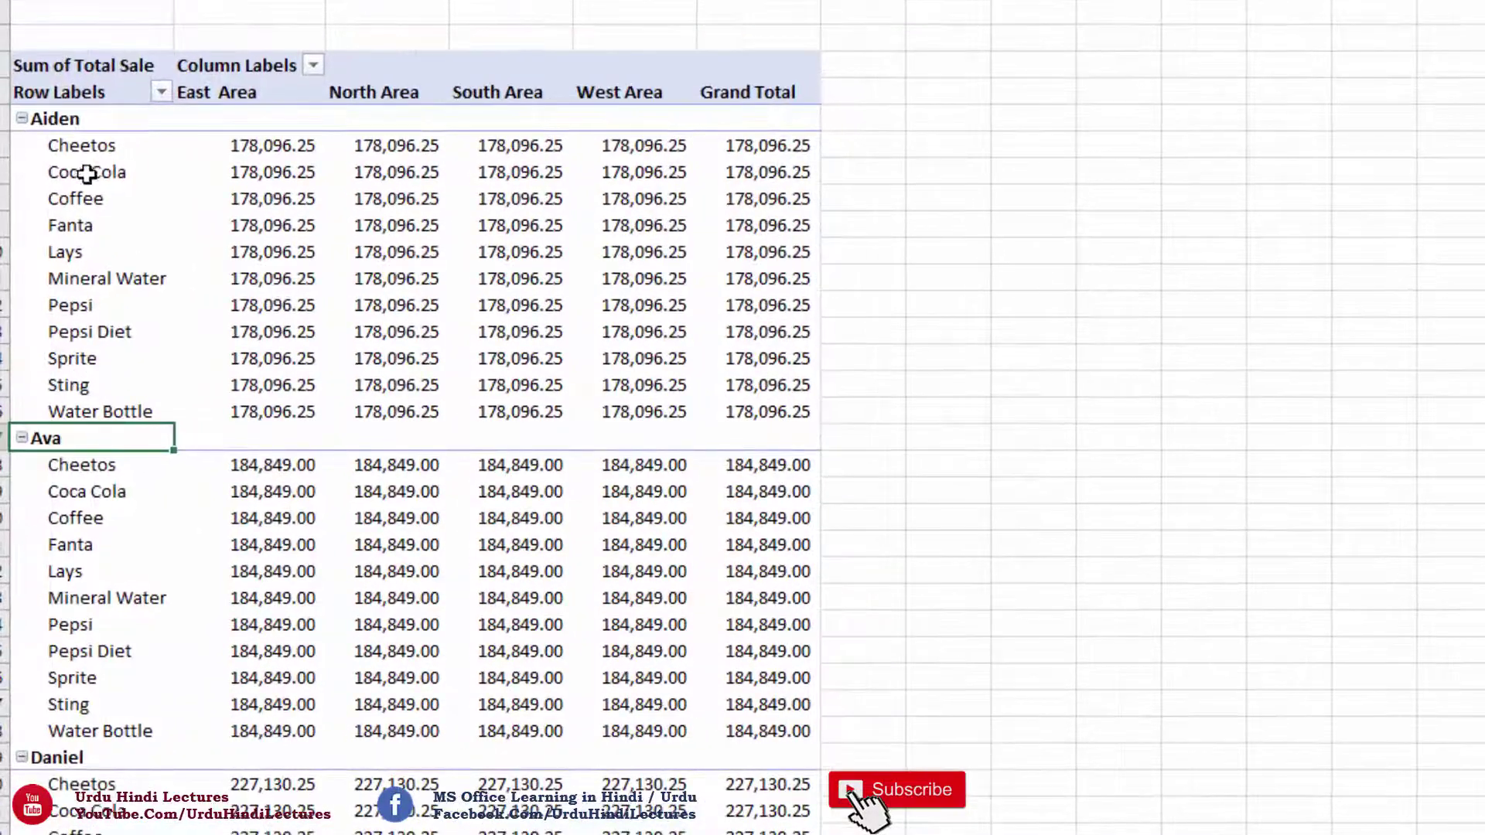
pyautogui.moveTo(86, 174); pyautogui.dragTo(101, 386)
pyautogui.moveTo(278, 225); pyautogui.dragTo(307, 385)
pyautogui.moveTo(297, 125); pyautogui.dragTo(642, 93)
pyautogui.click(700, 304)
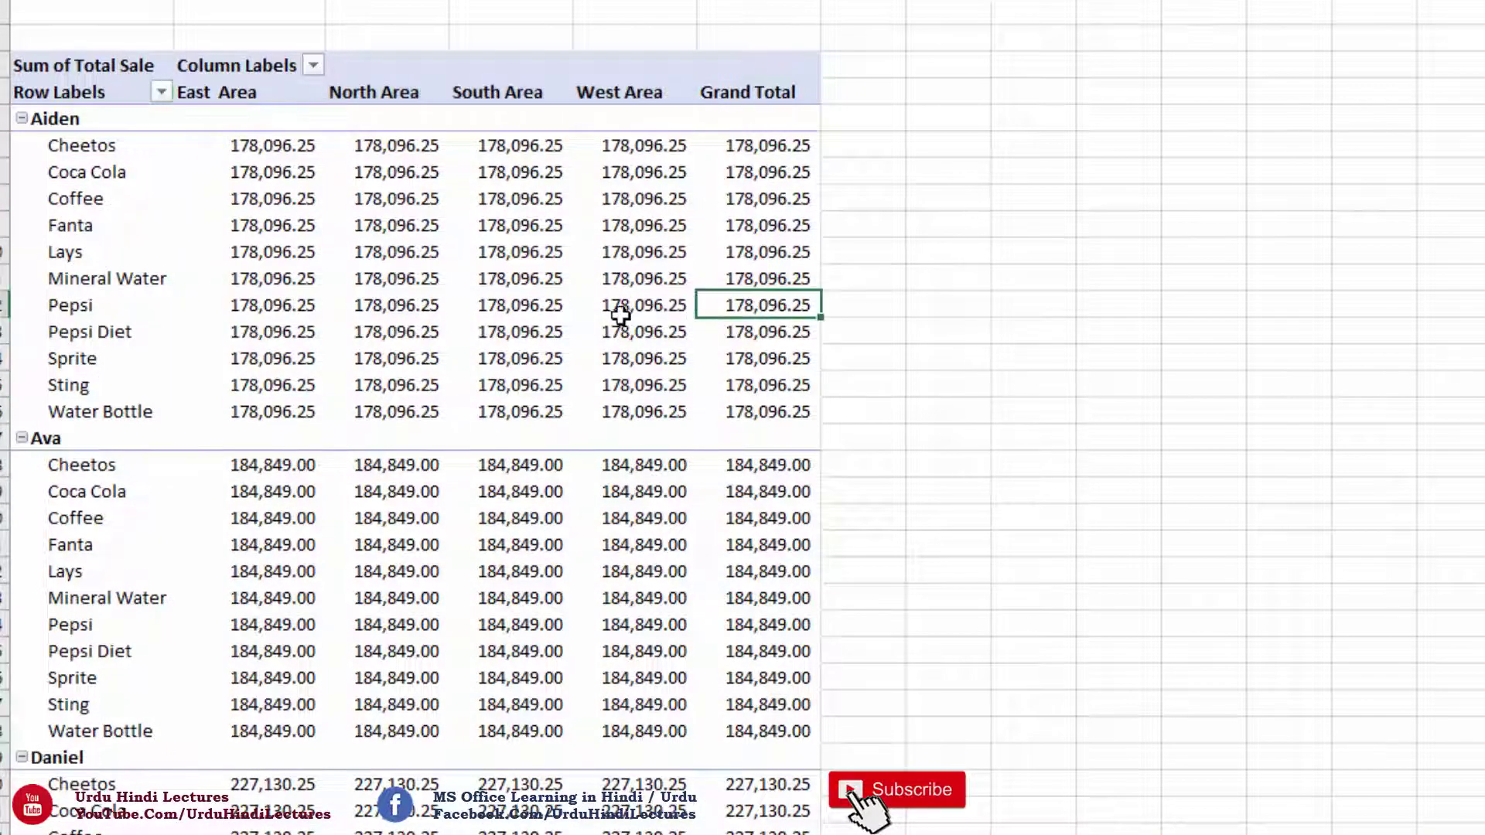
pyautogui.moveTo(285, 200); pyautogui.dragTo(294, 226)
pyautogui.moveTo(347, 285); pyautogui.dragTo(657, 332)
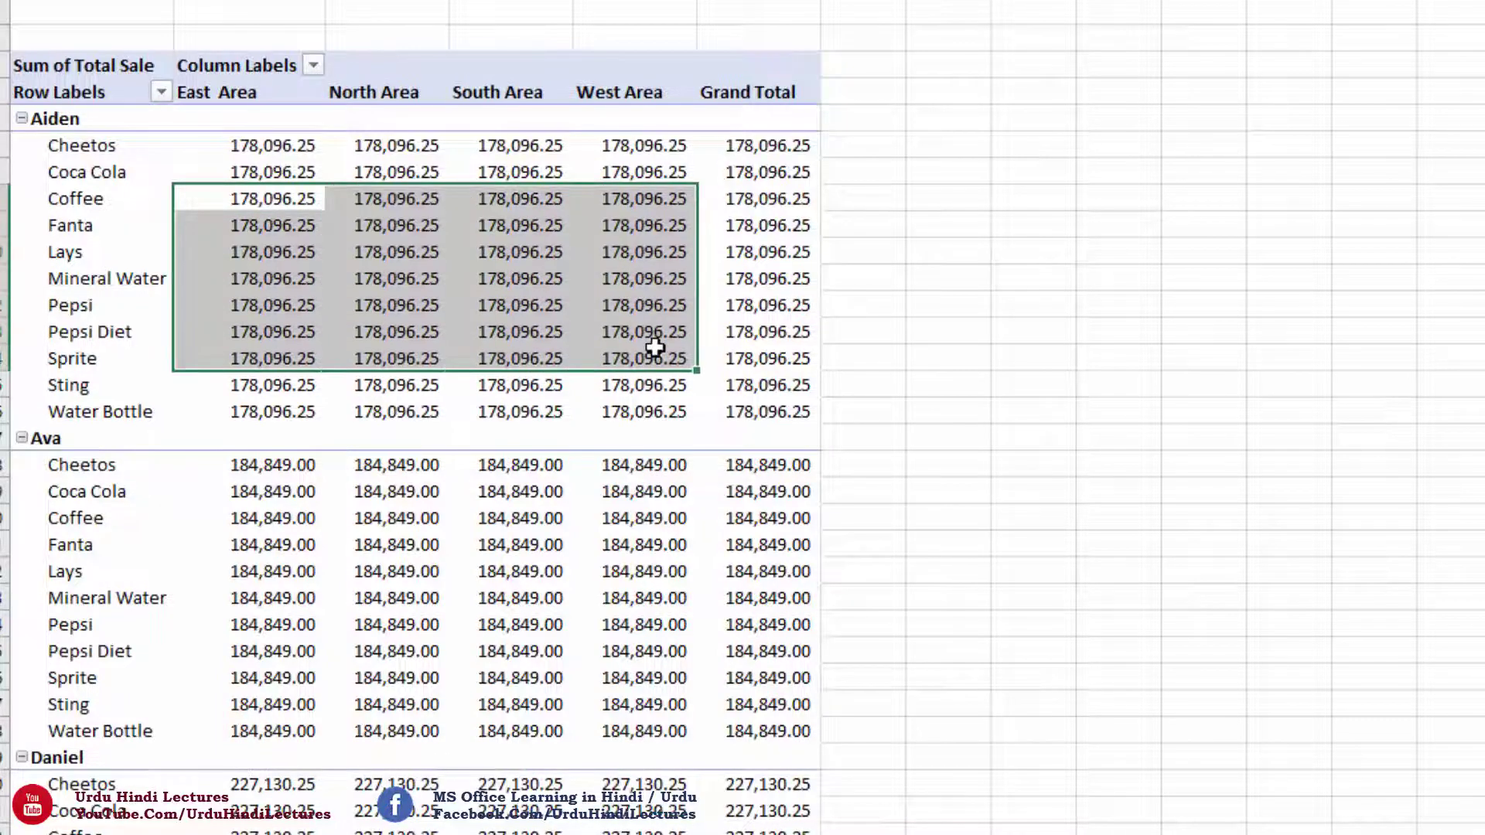
pyautogui.click(762, 253)
pyautogui.click(271, 540)
pyautogui.moveTo(296, 557); pyautogui.dragTo(831, 601)
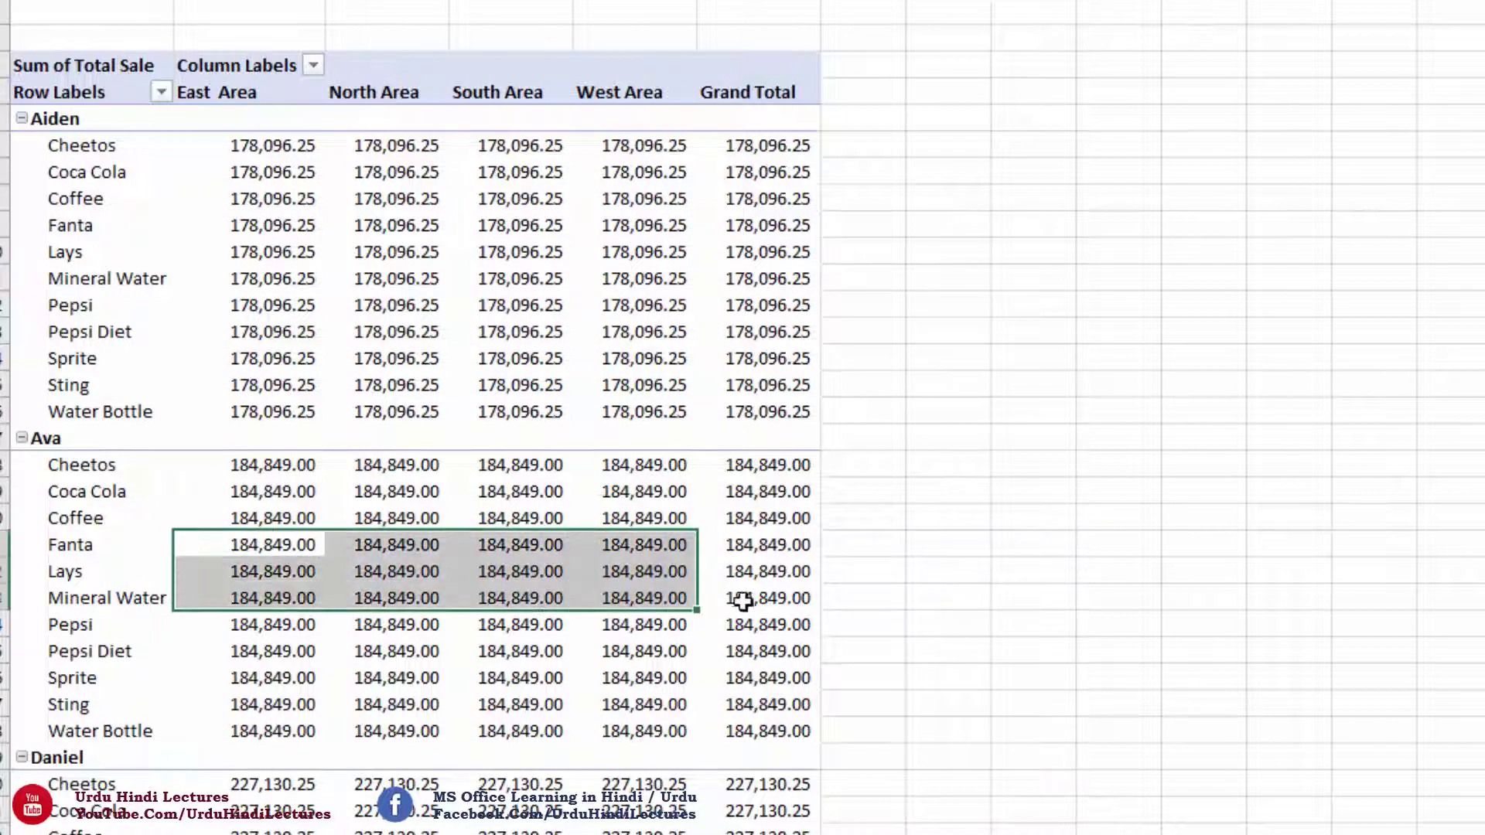
pyautogui.click(758, 602)
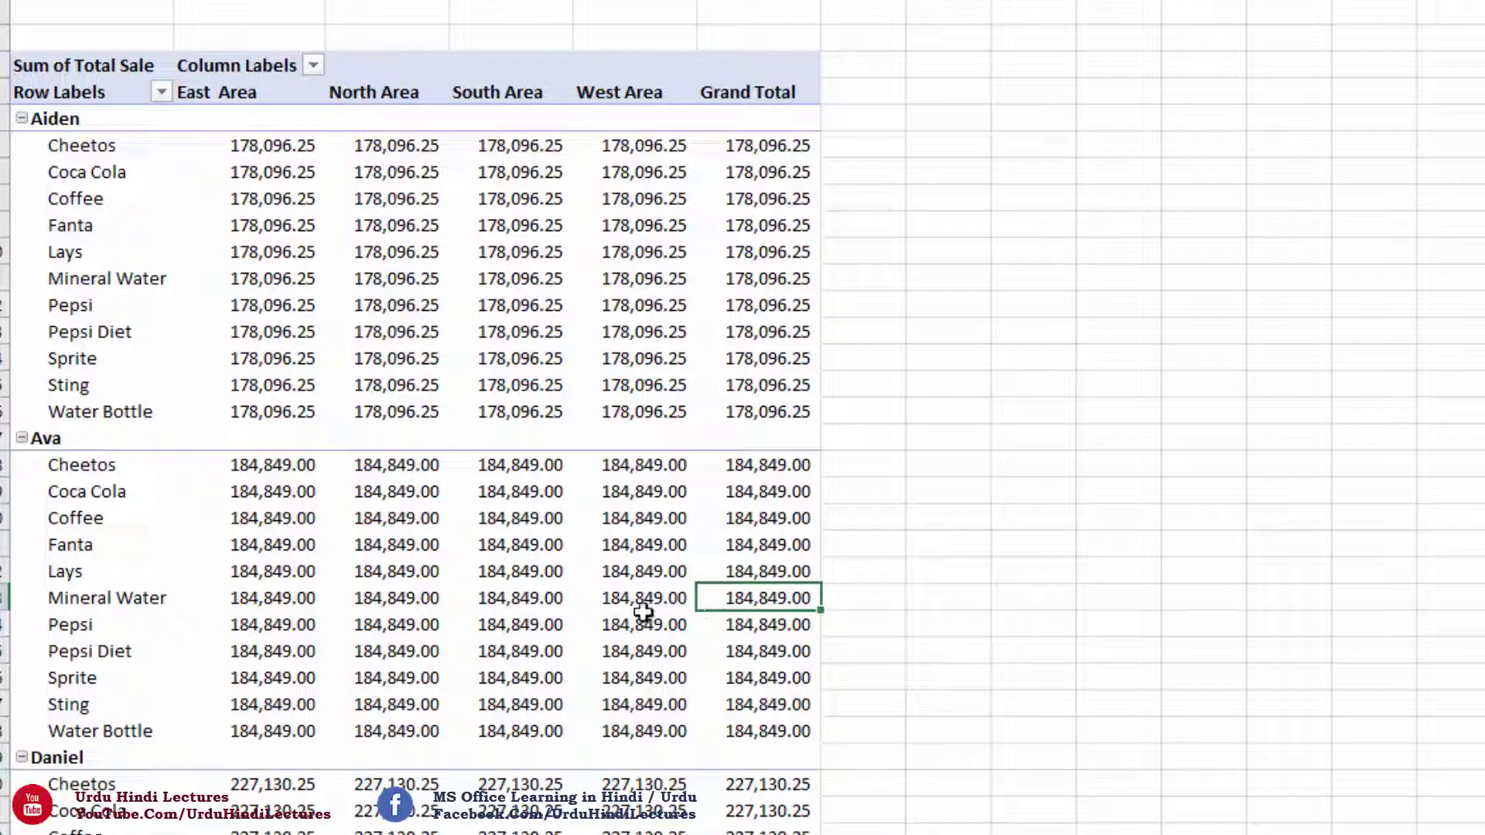
pyautogui.click(490, 572)
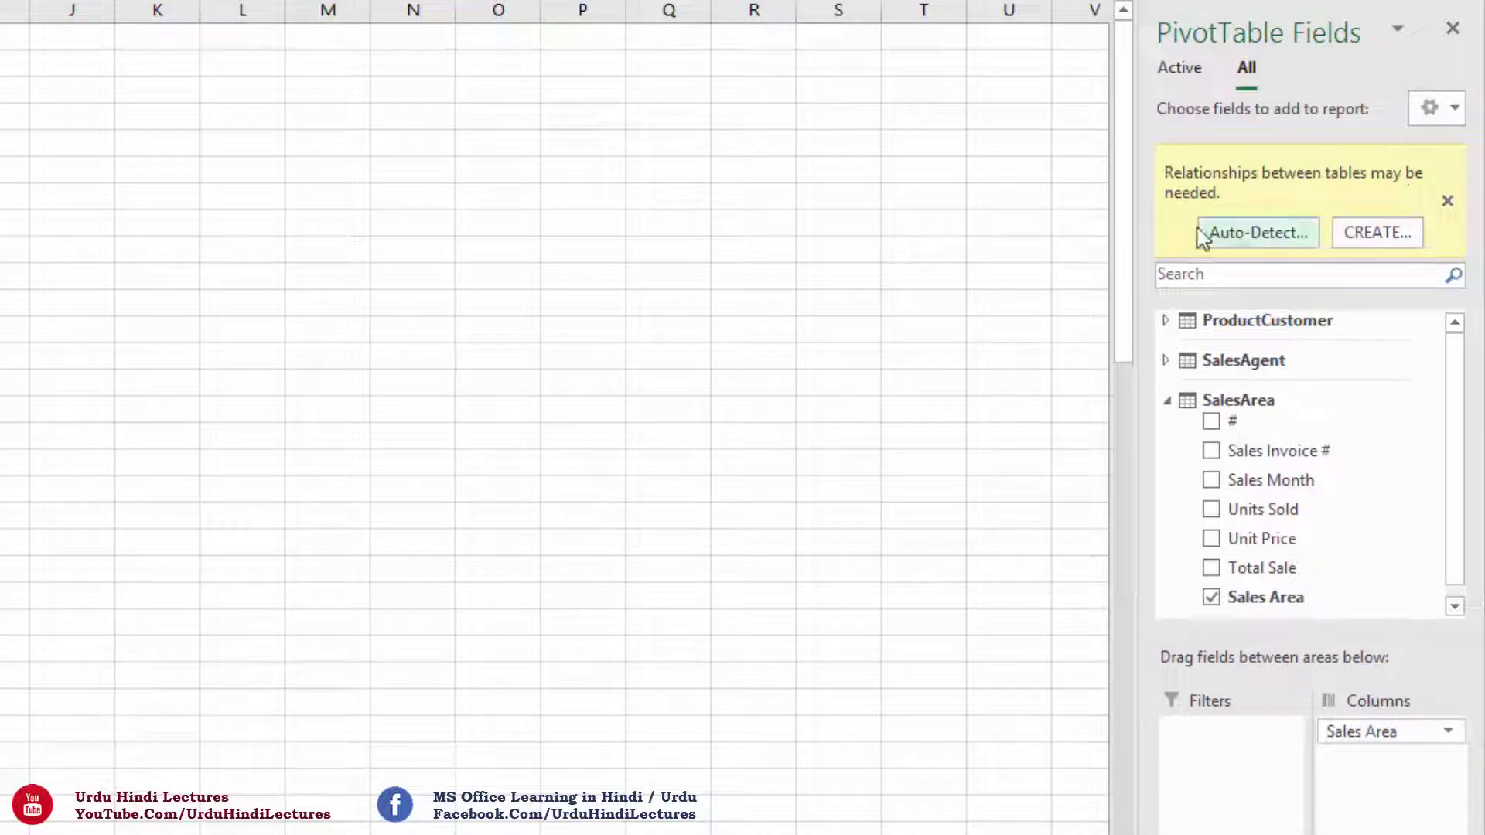
# - Create a relationship from the SalesAgent table to the related ProductCustomer table, using Sales Invoice # as the foreign and primary column
pyautogui.click(1167, 400)
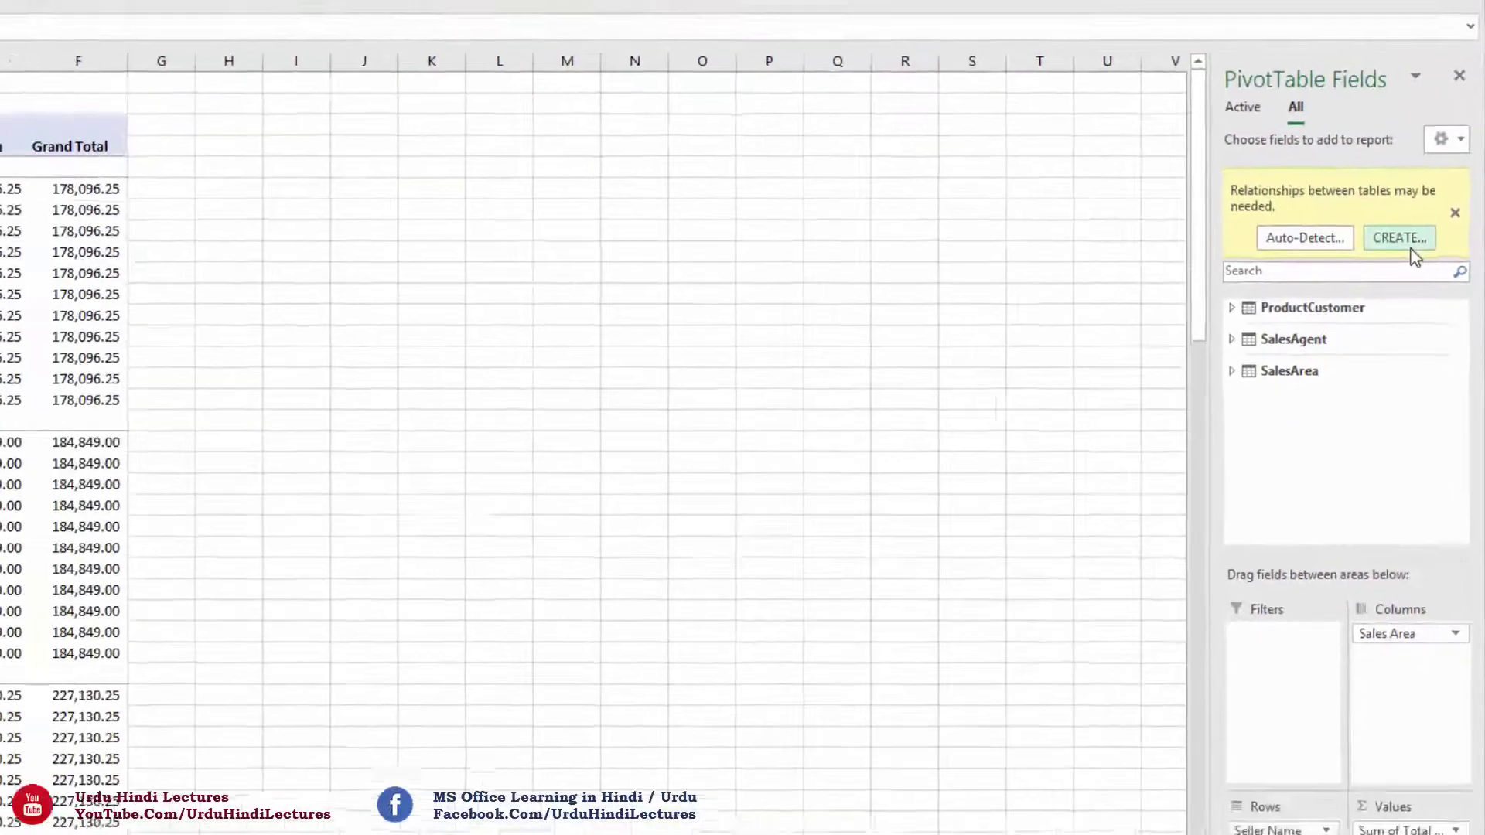
pyautogui.click(1391, 238)
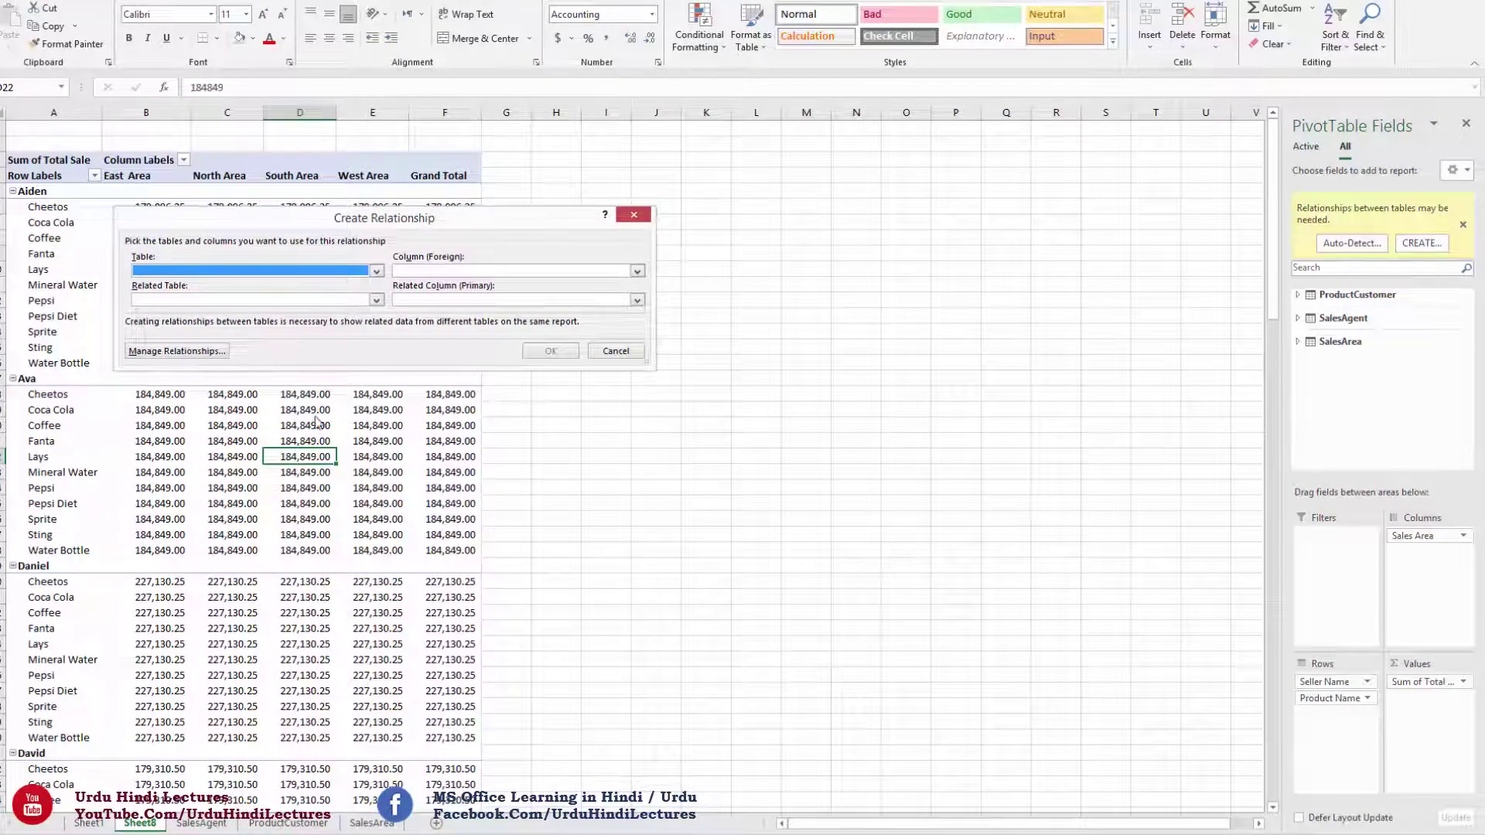
pyautogui.click(376, 271)
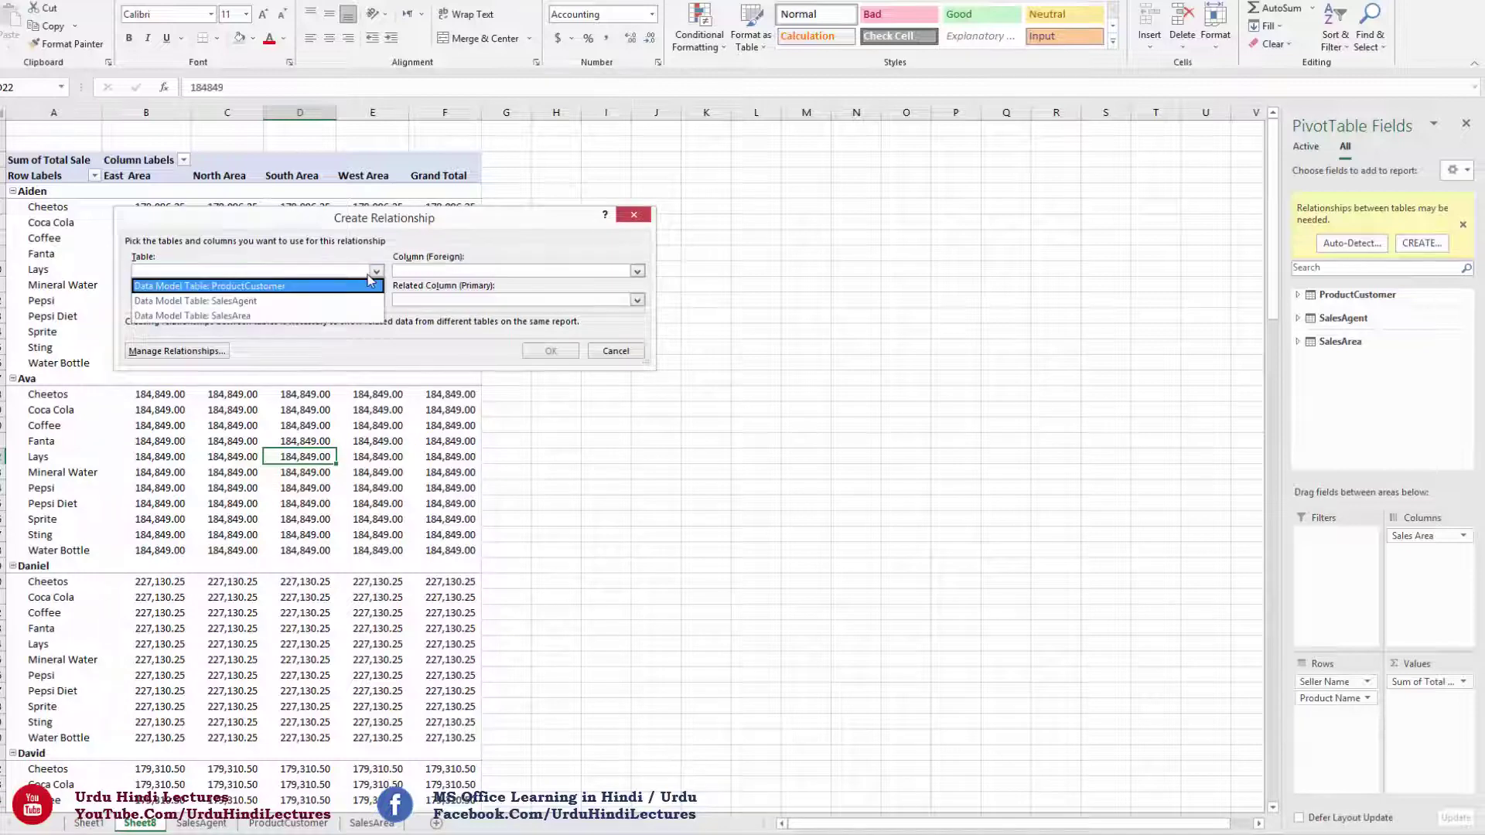
pyautogui.click(260, 302)
pyautogui.click(283, 300)
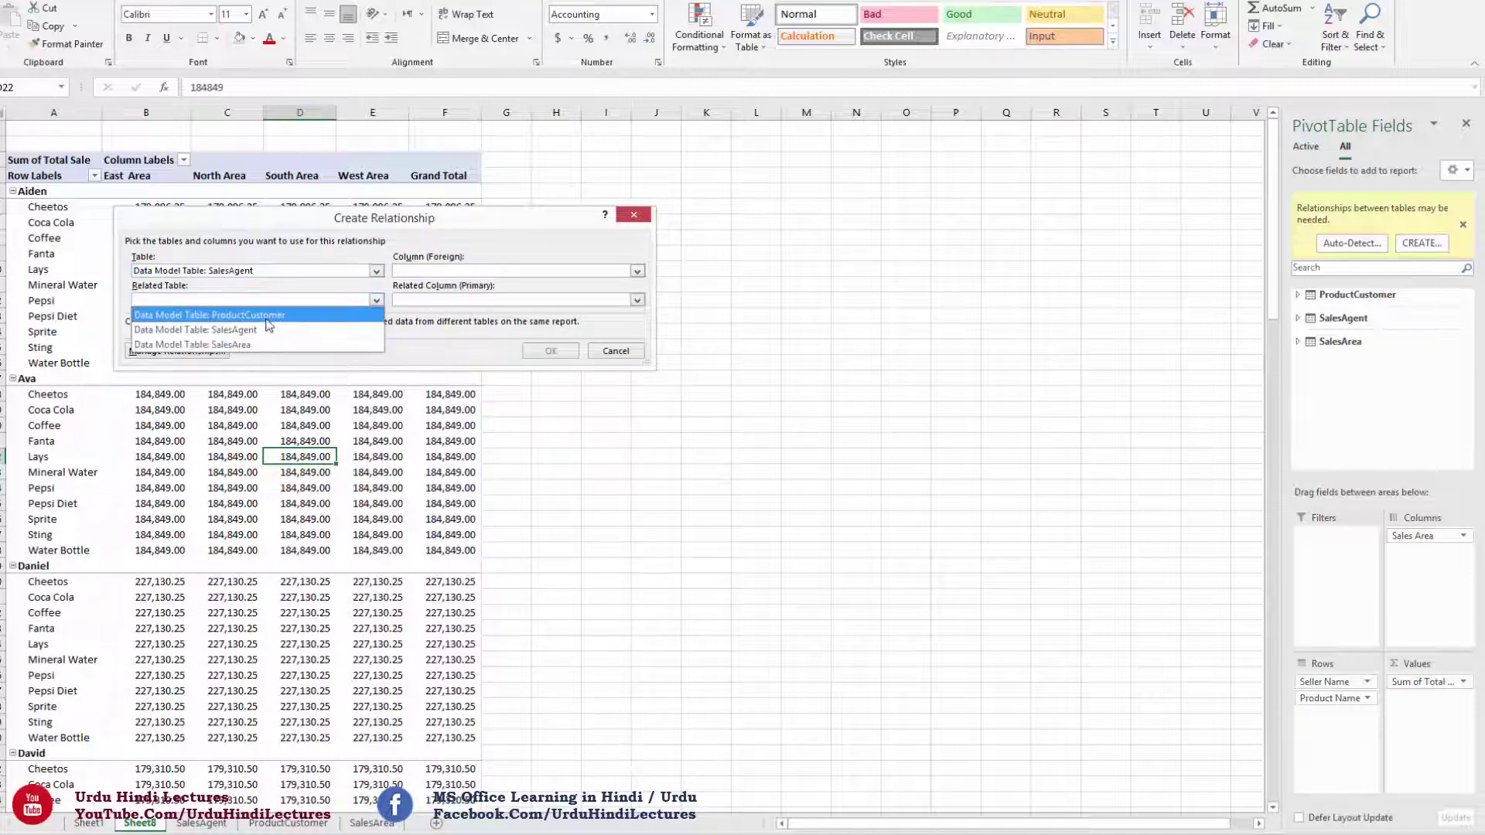
pyautogui.click(269, 317)
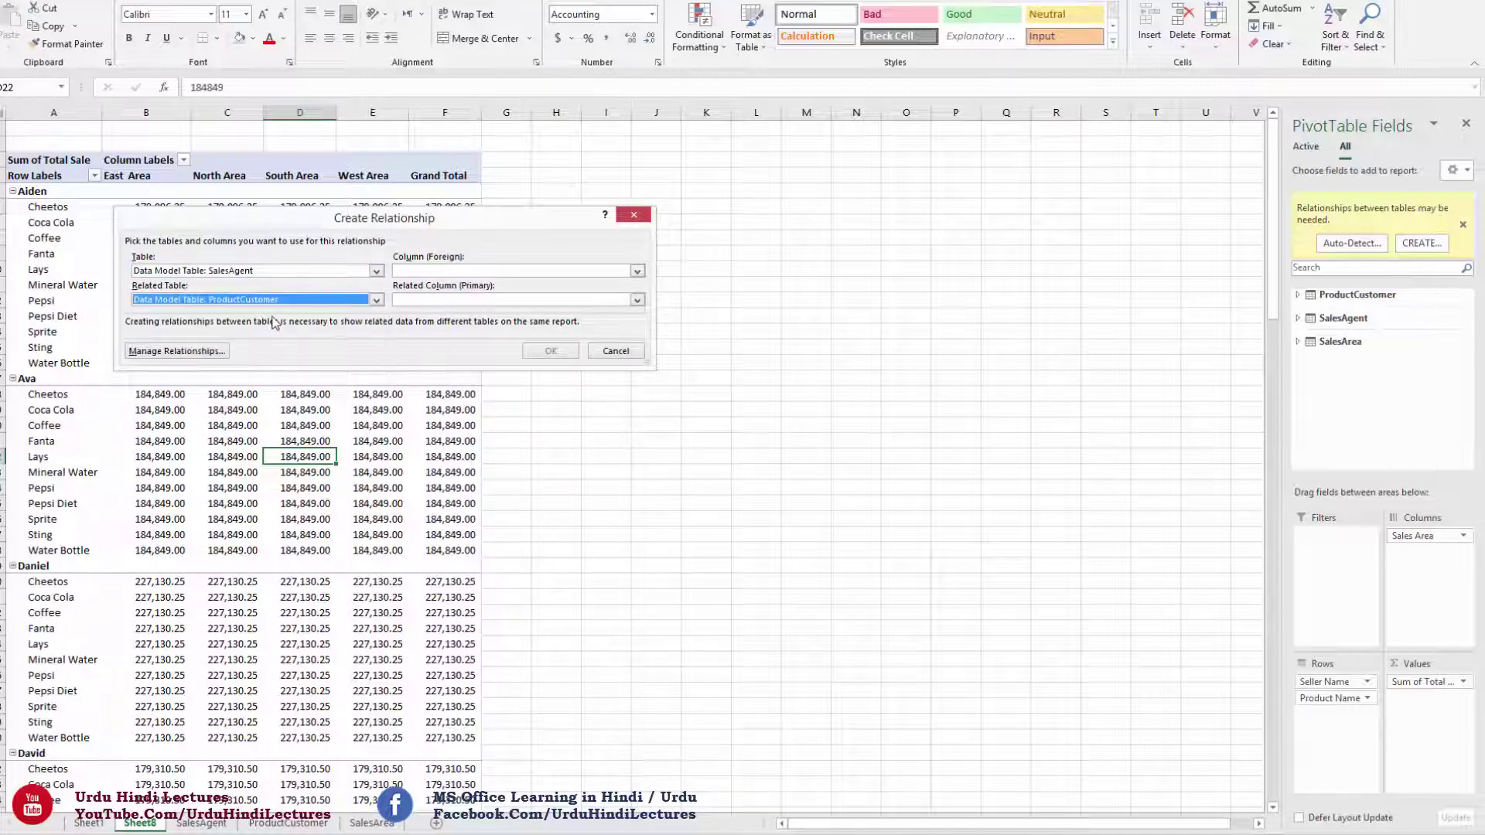
pyautogui.click(545, 272)
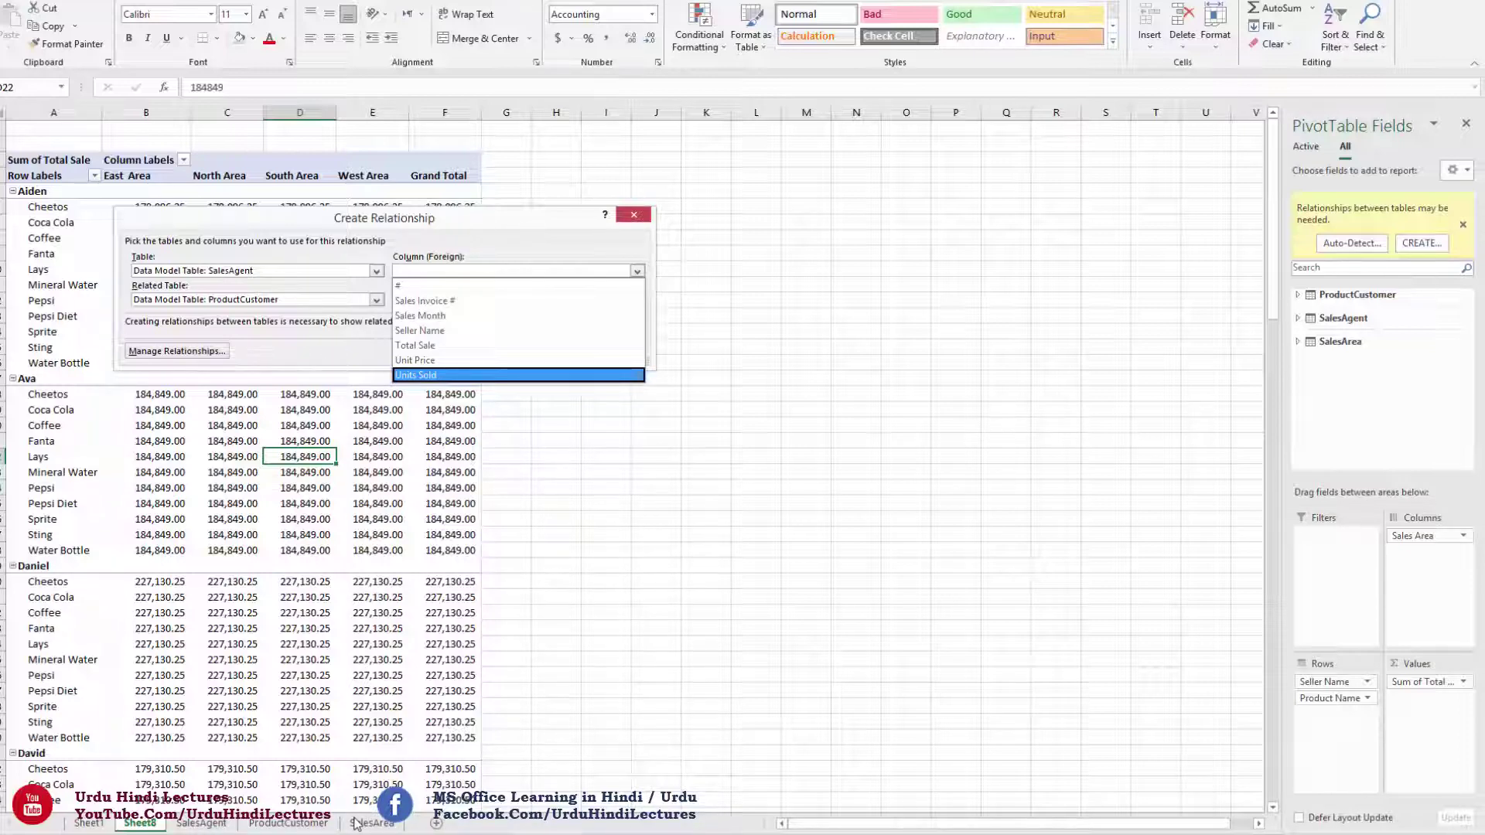
pyautogui.click(424, 301)
pyautogui.click(492, 273)
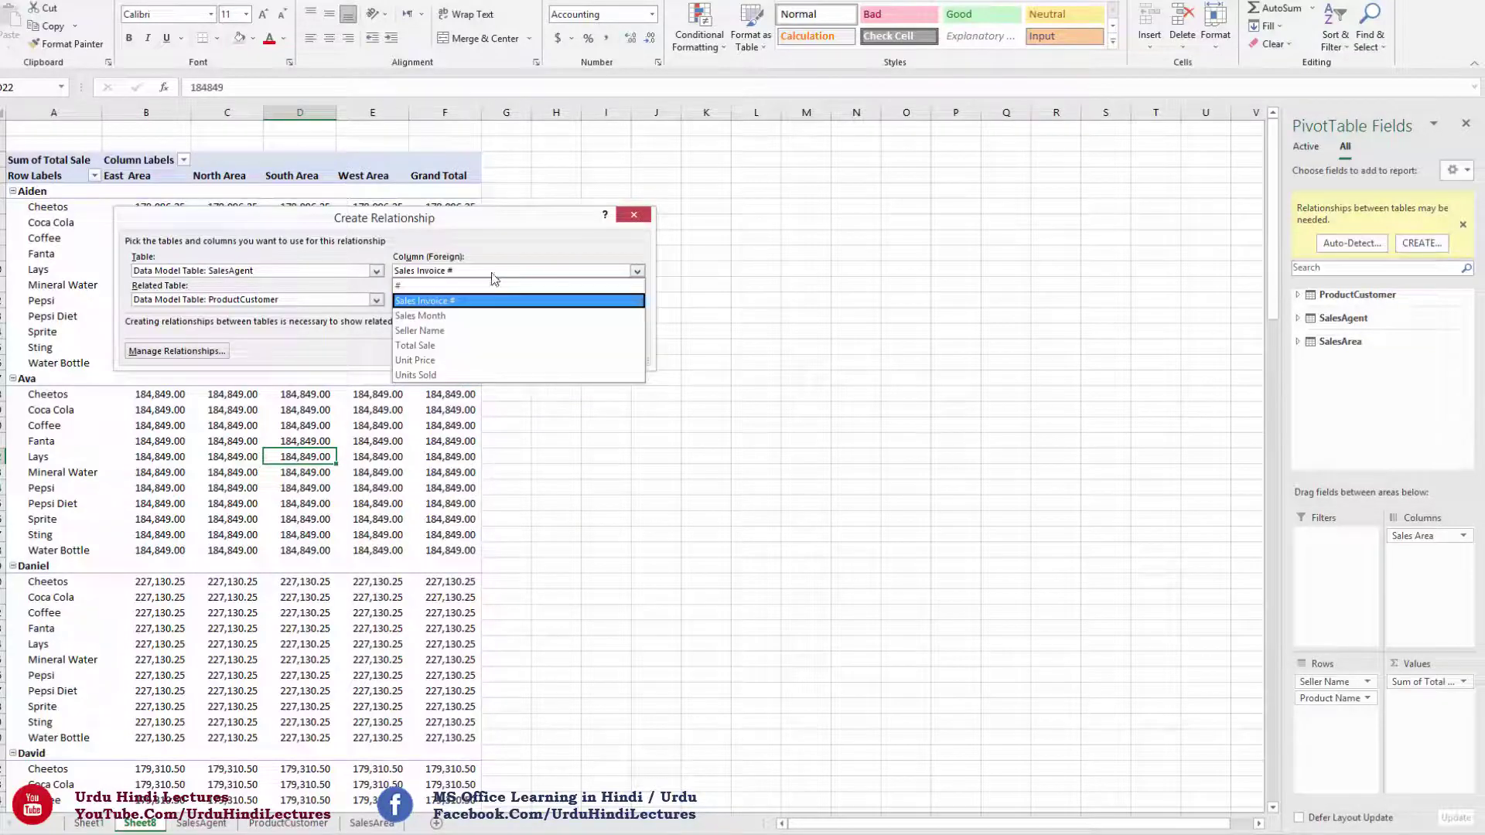
pyautogui.click(462, 301)
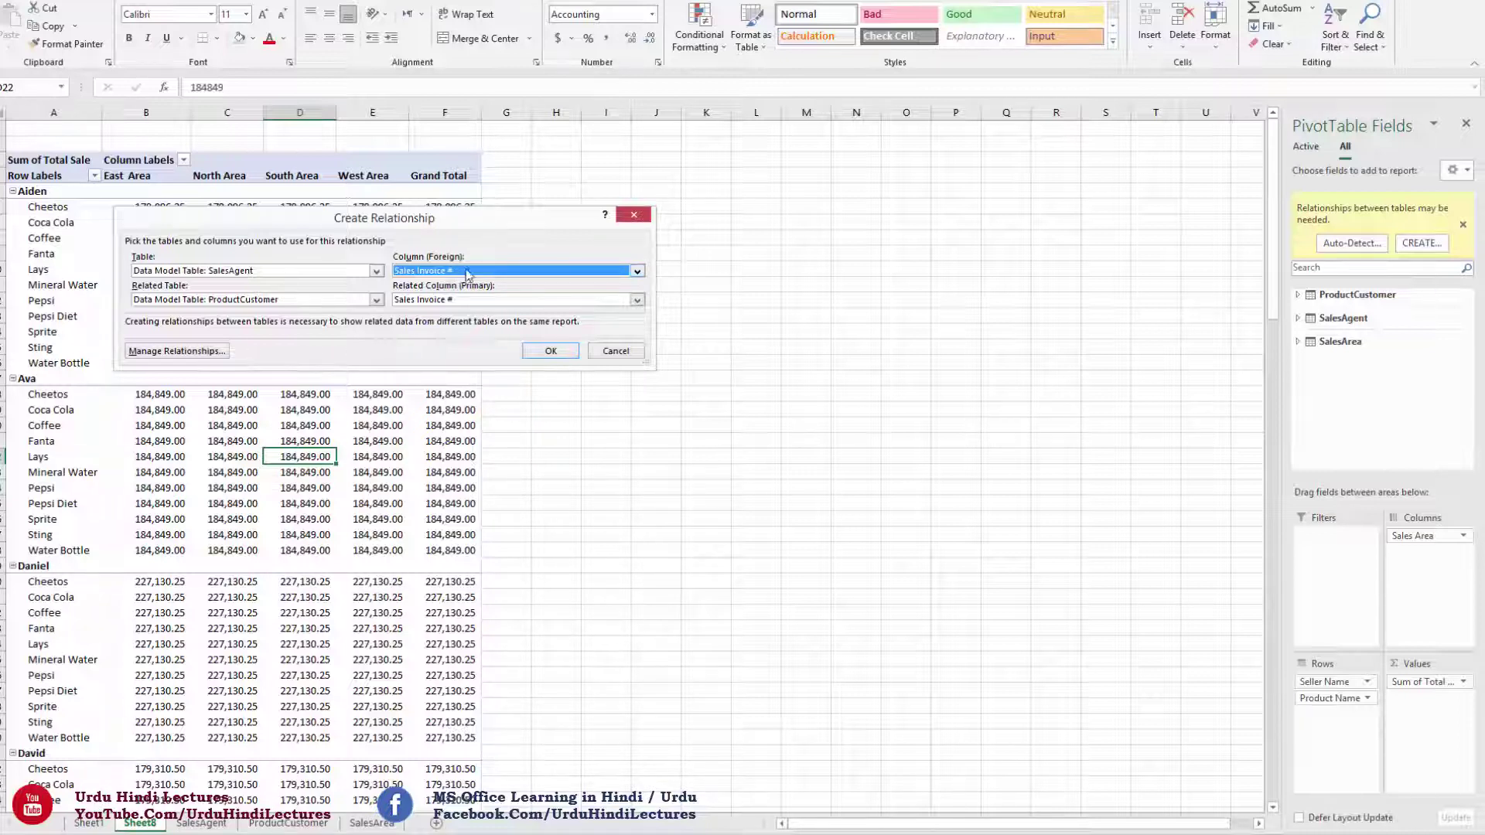
pyautogui.click(563, 354)
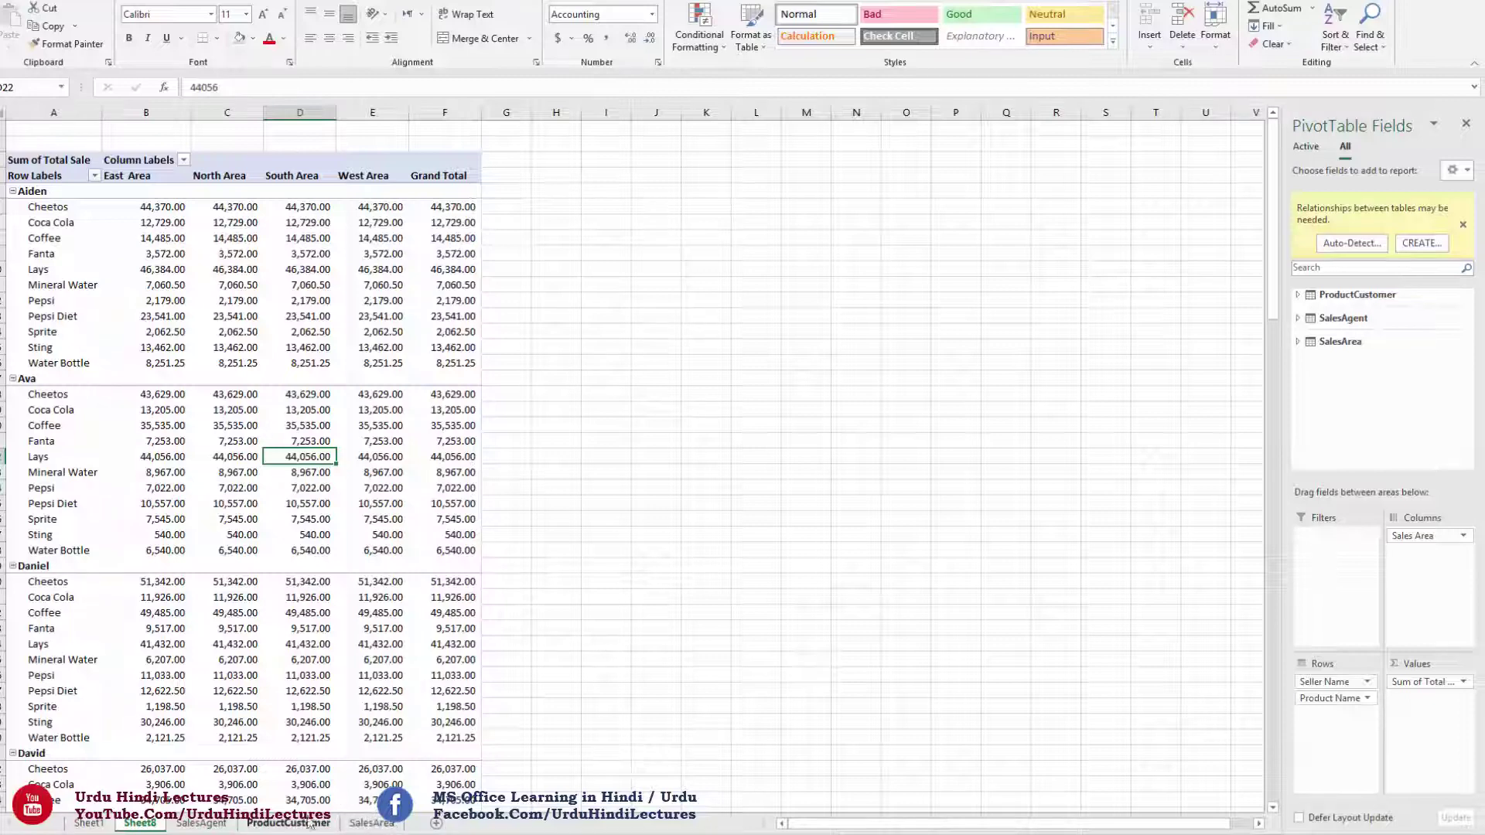
# - Create a second relationship from the ProductCustomer table to the related SalesArea table, using Sales Invoice # as the foreign and primary column
pyautogui.click(1422, 243)
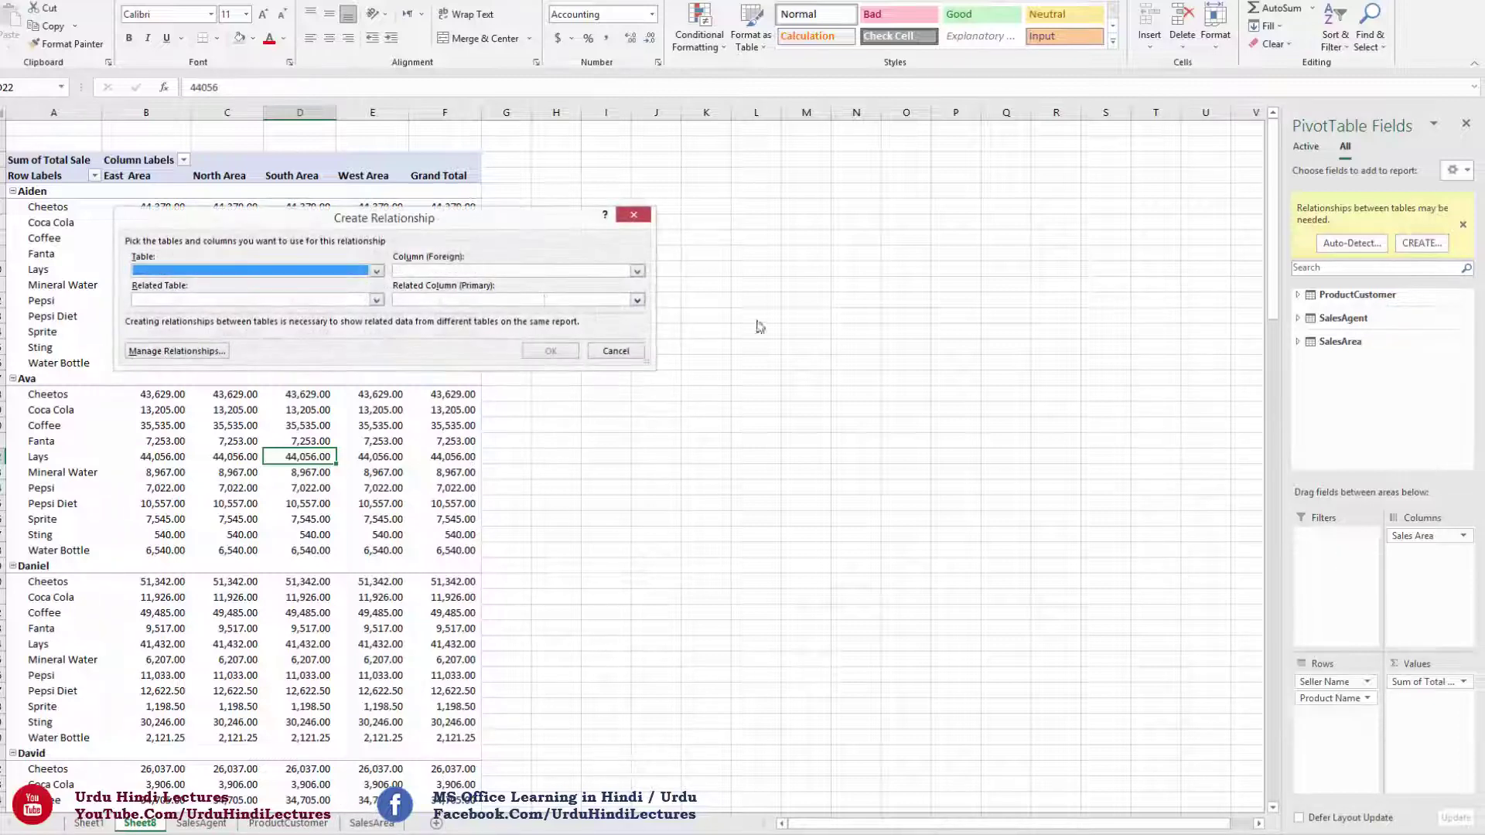
pyautogui.click(377, 271)
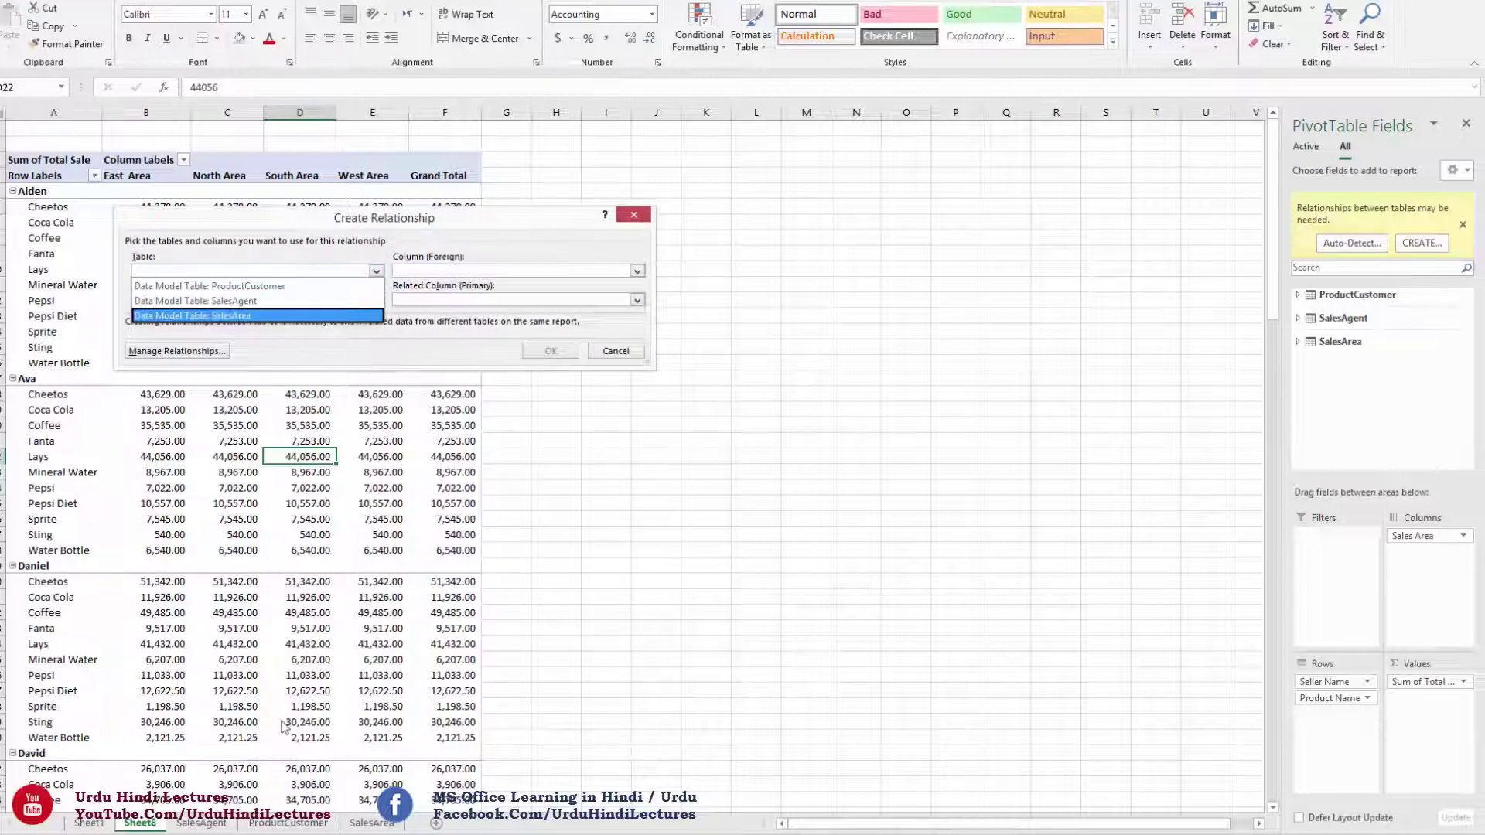
pyautogui.click(281, 292)
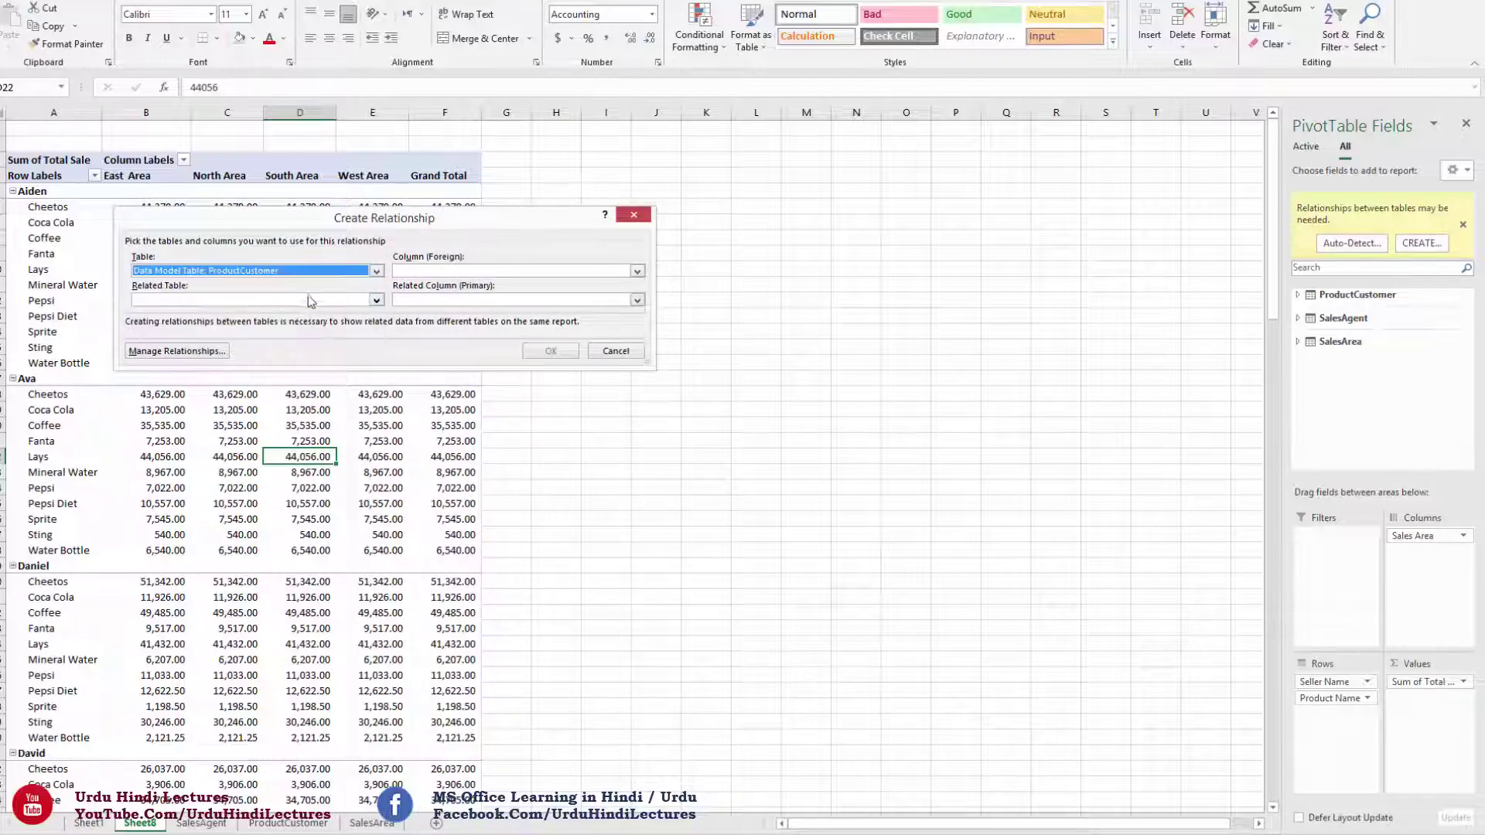
pyautogui.click(325, 305)
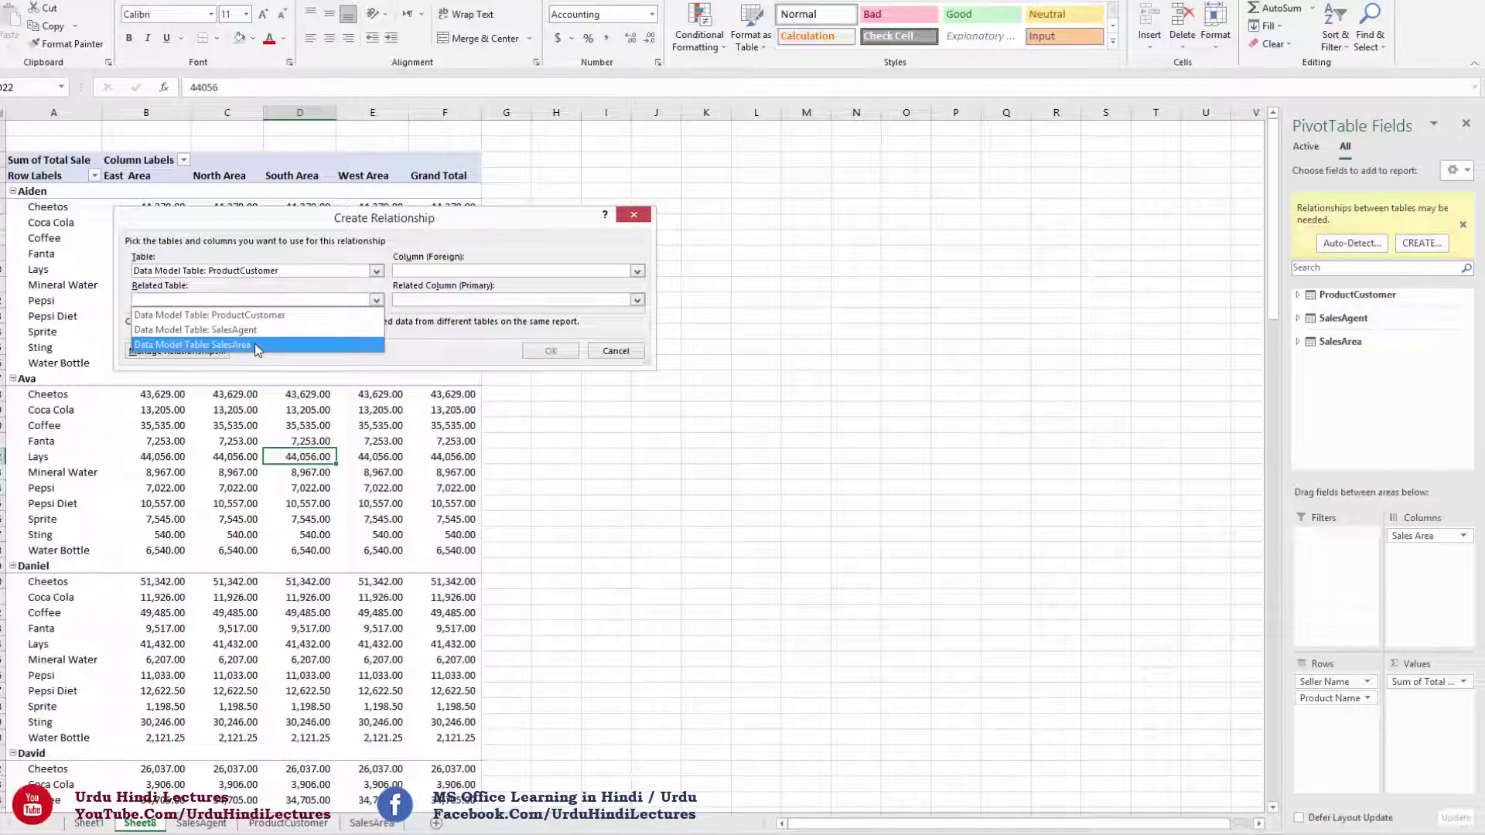
pyautogui.click(288, 344)
pyautogui.click(521, 270)
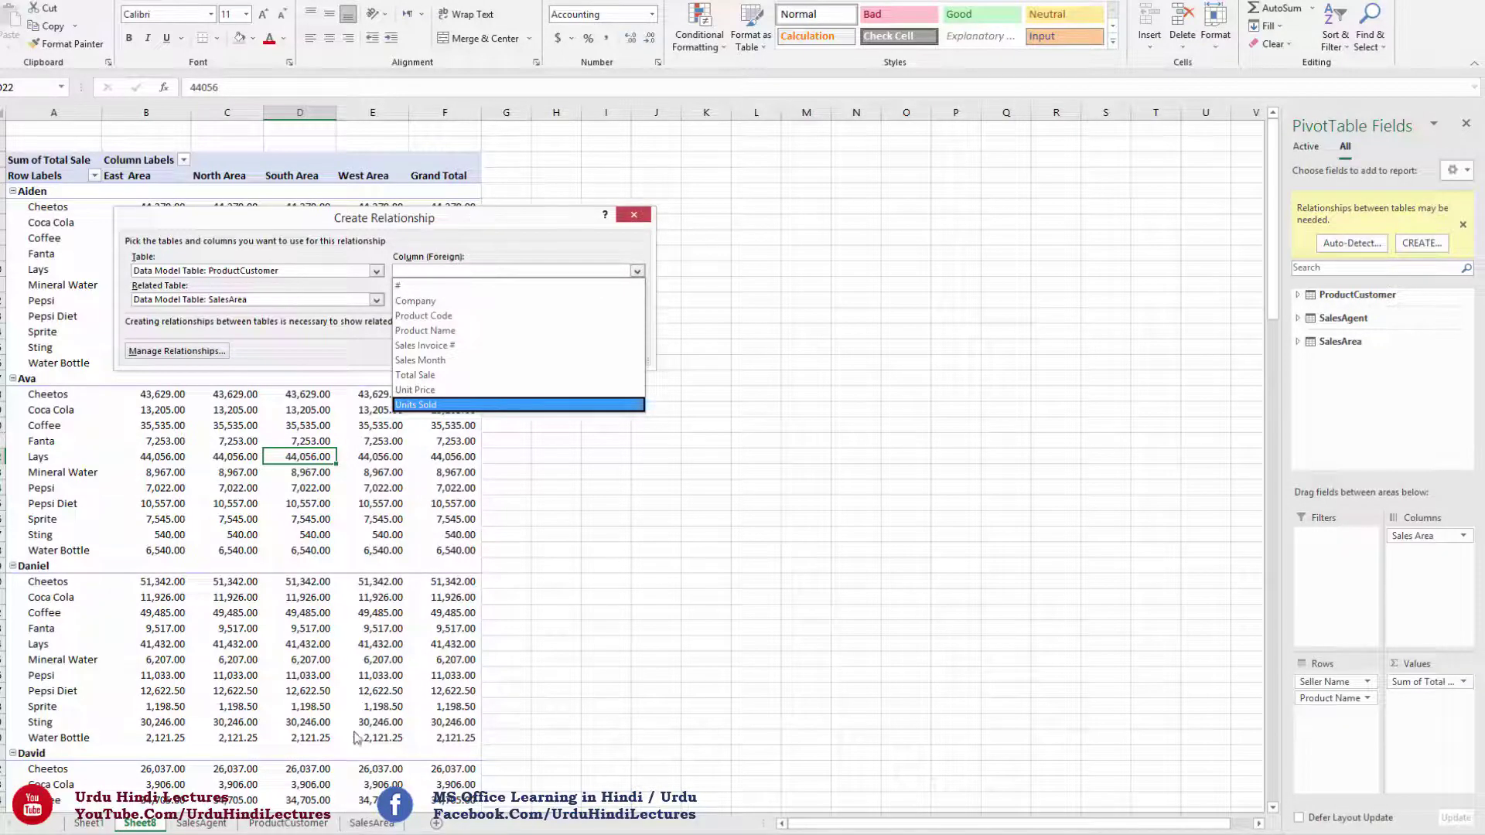
pyautogui.click(464, 345)
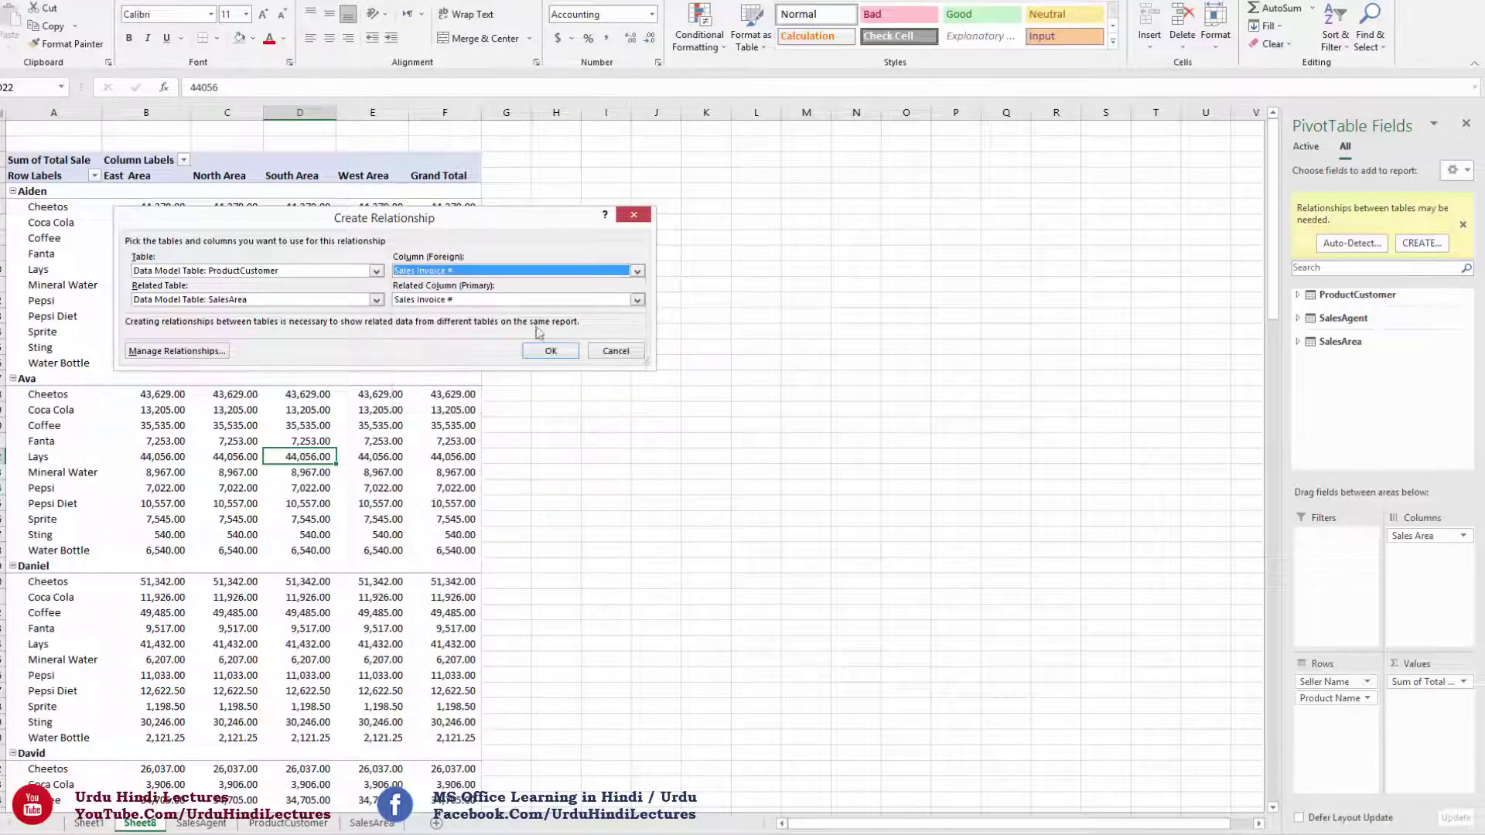
pyautogui.click(549, 351)
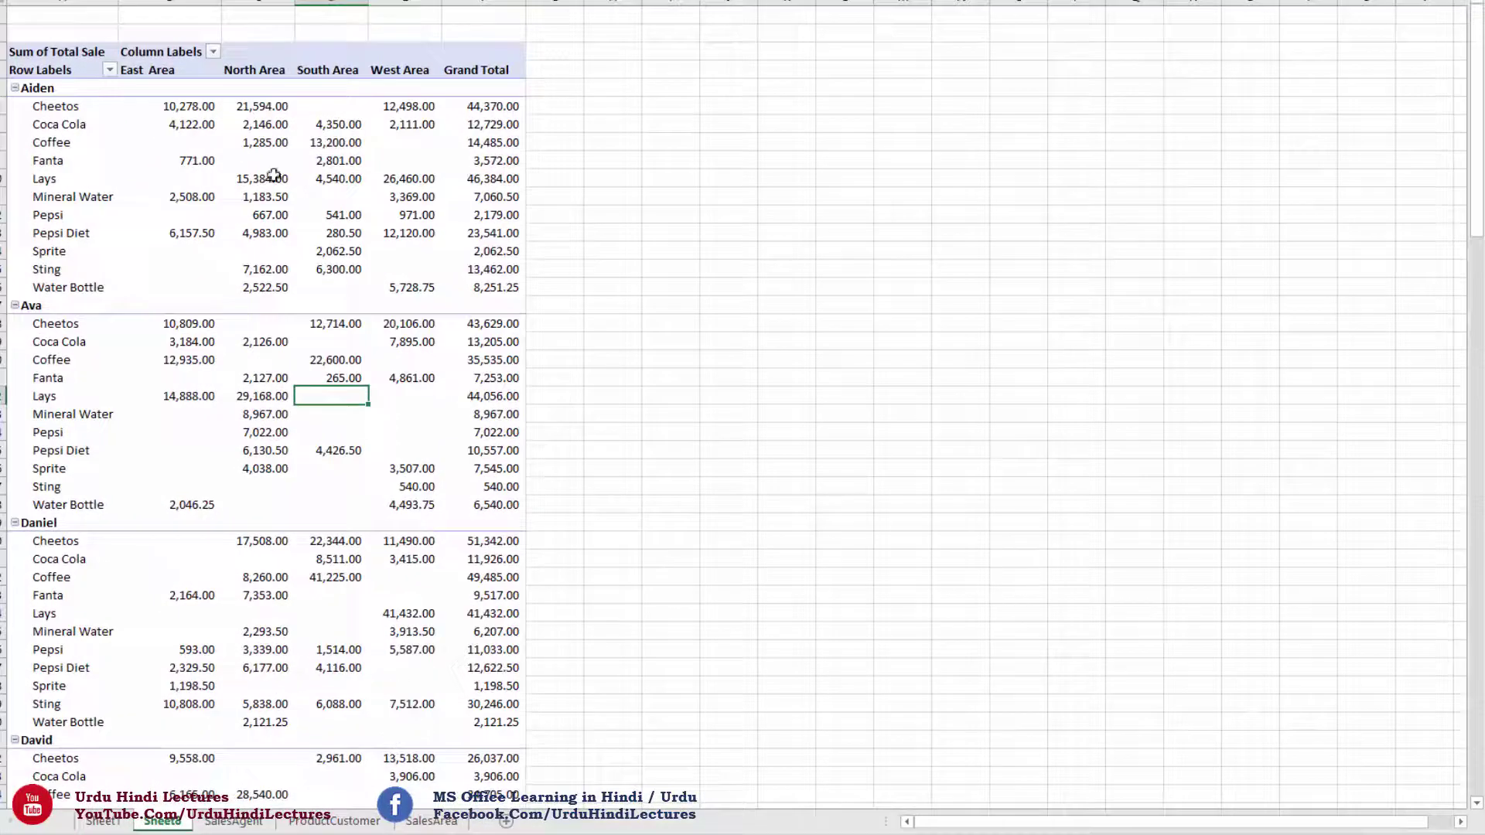
# - Examine the PivotTable's product sales by area from the first seller down to the overall Grand Total
pyautogui.moveTo(195, 120); pyautogui.dragTo(472, 194)
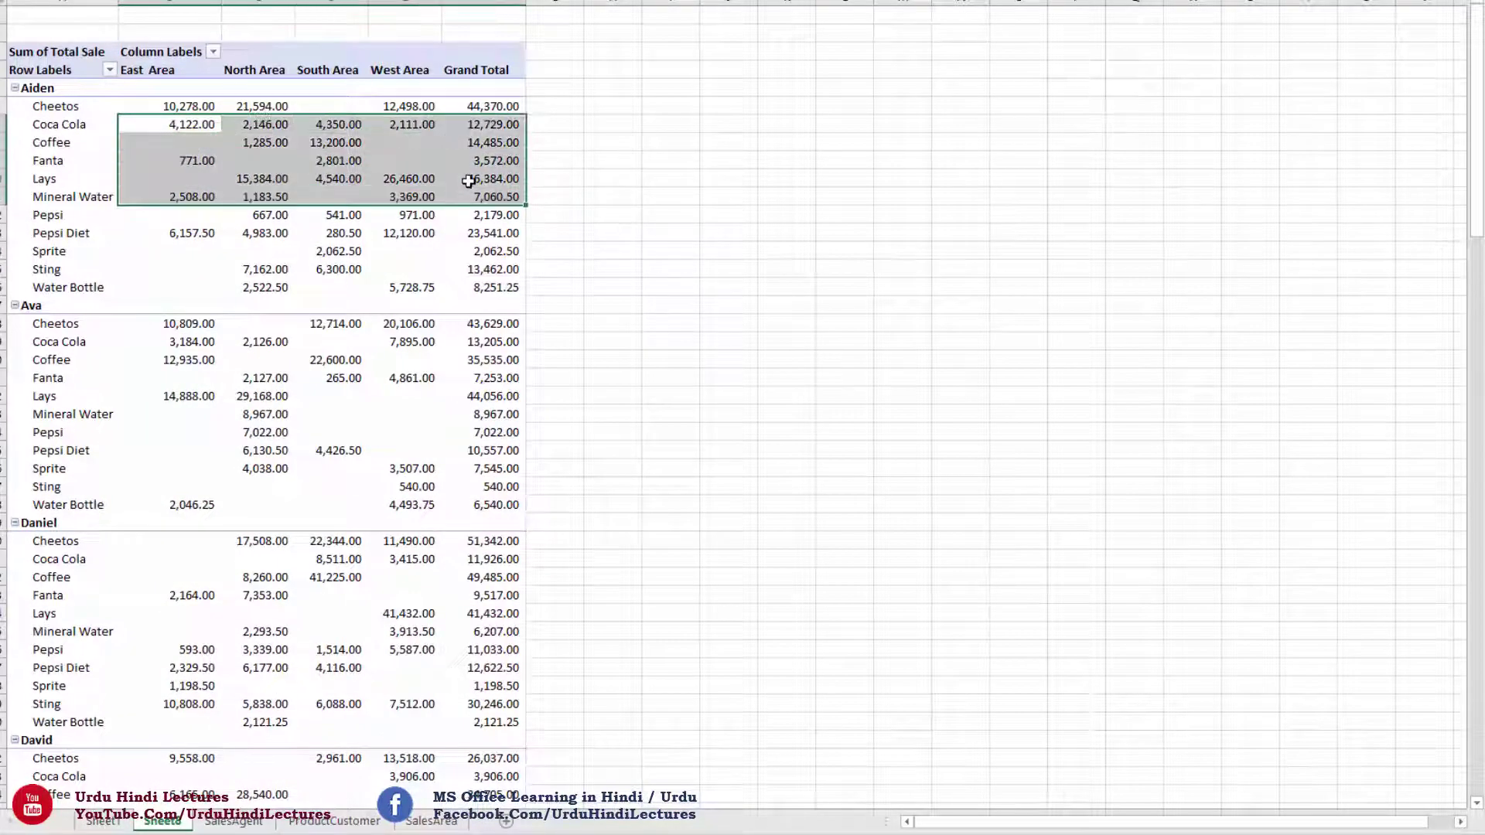
pyautogui.click(486, 157)
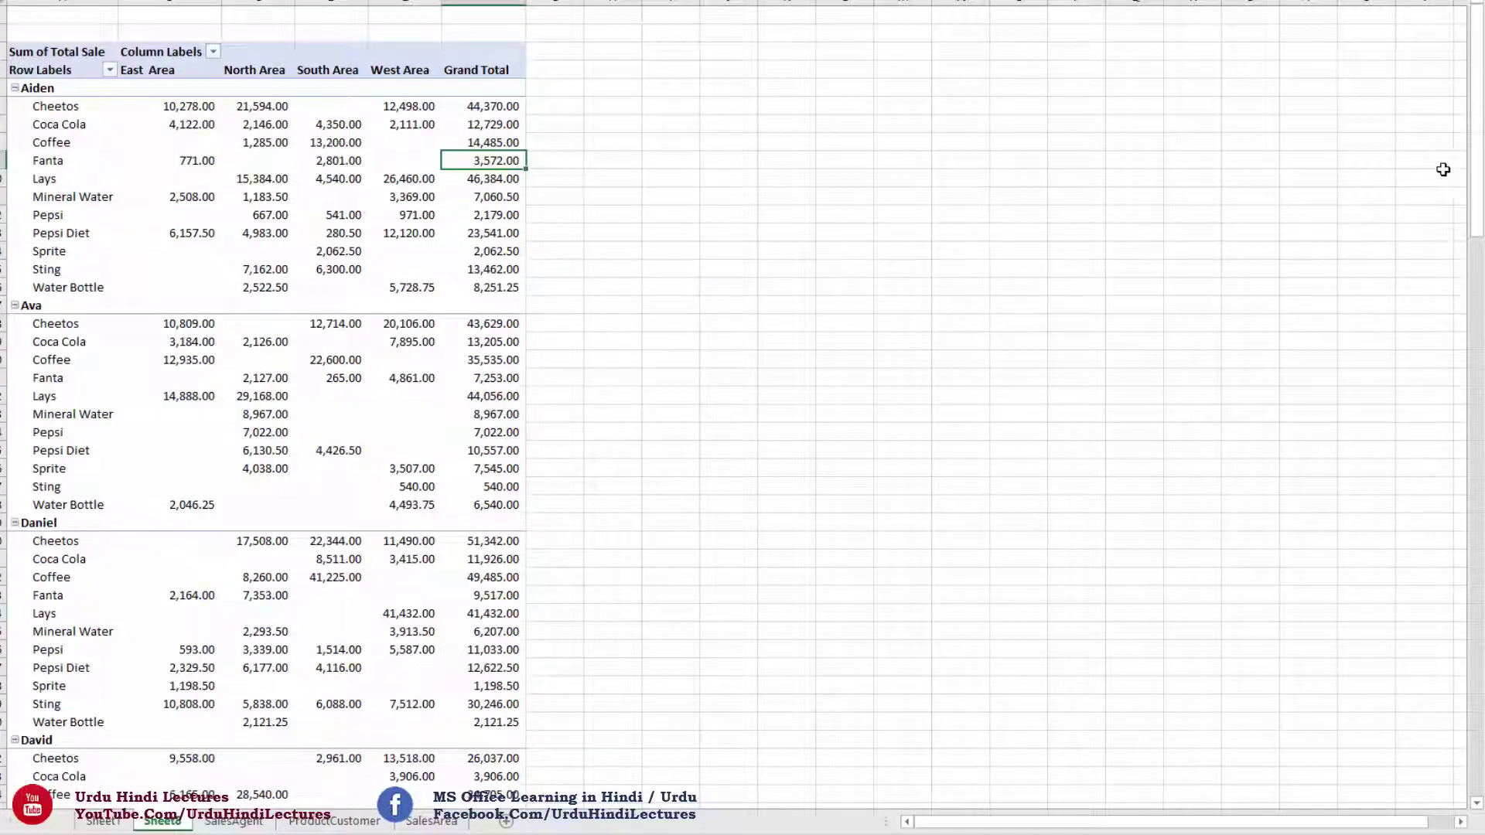
pyautogui.moveTo(1482, 103); pyautogui.dragTo(1482, 671)
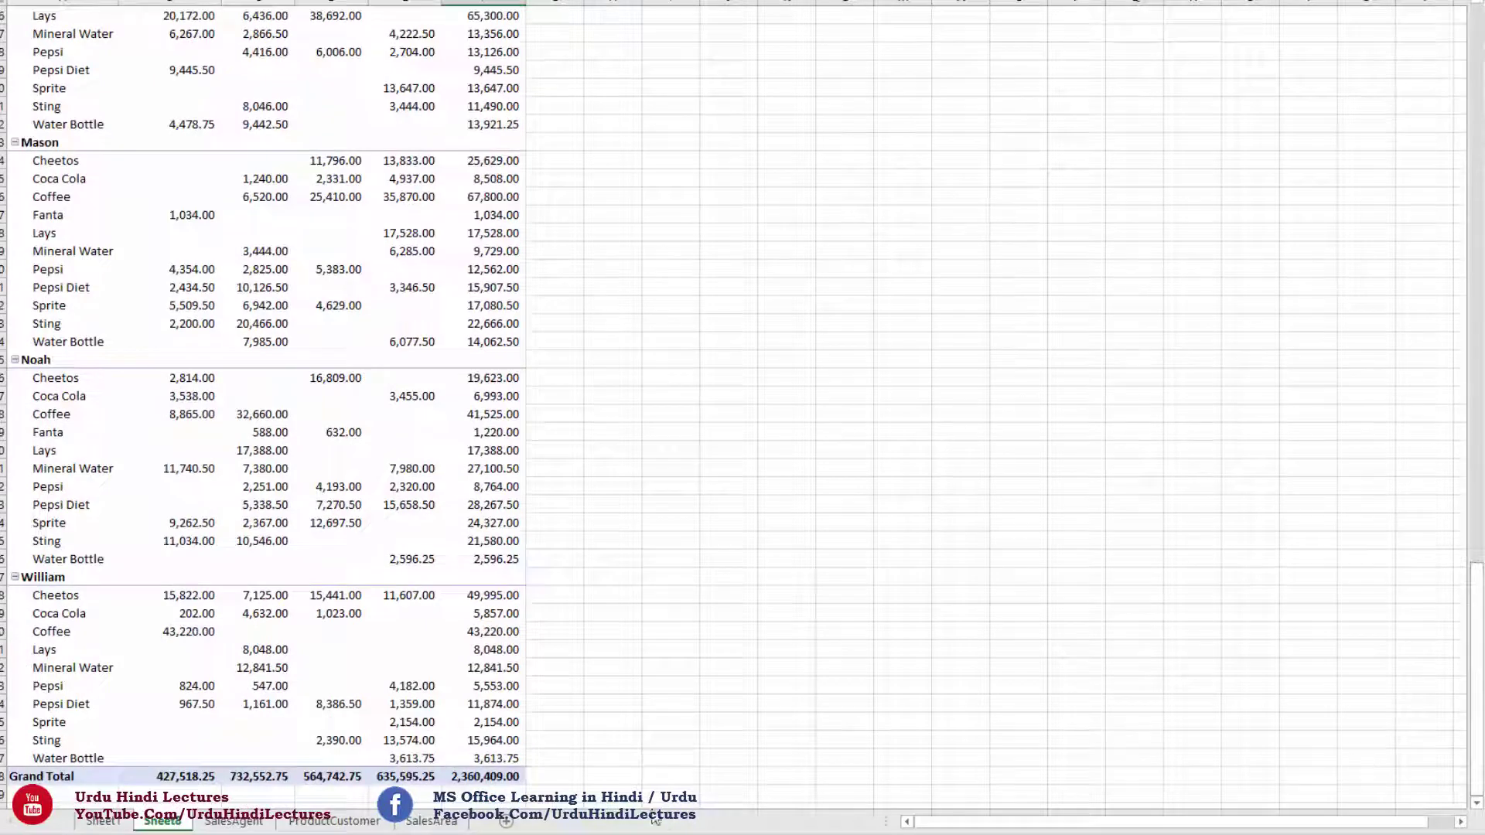
pyautogui.click(485, 780)
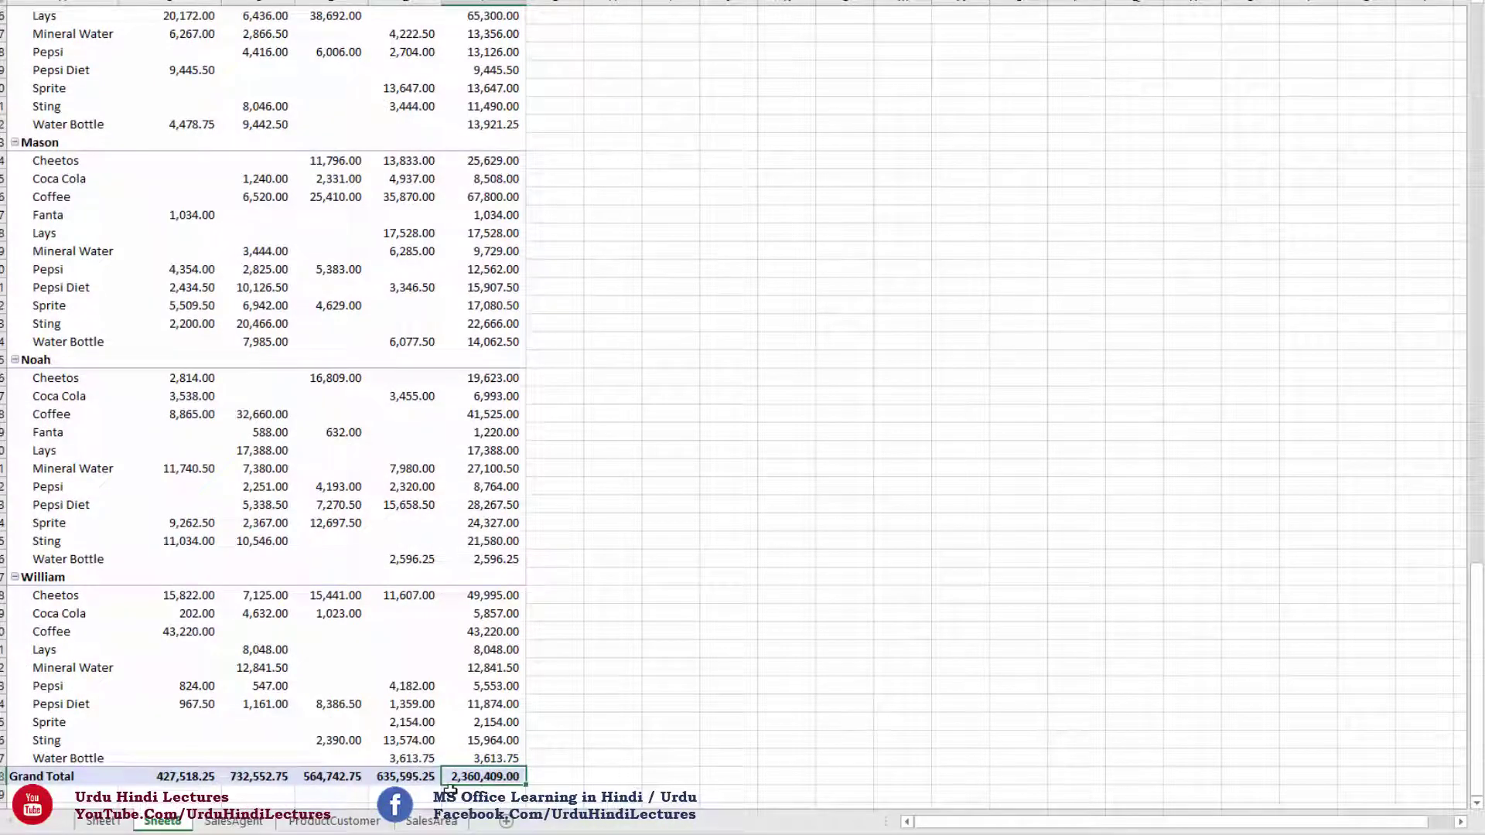
# - Select all Total Sale values in the Sheet1 source data to check their sum against the PivotTable's grand total
pyautogui.click(106, 822)
pyautogui.click(673, 499)
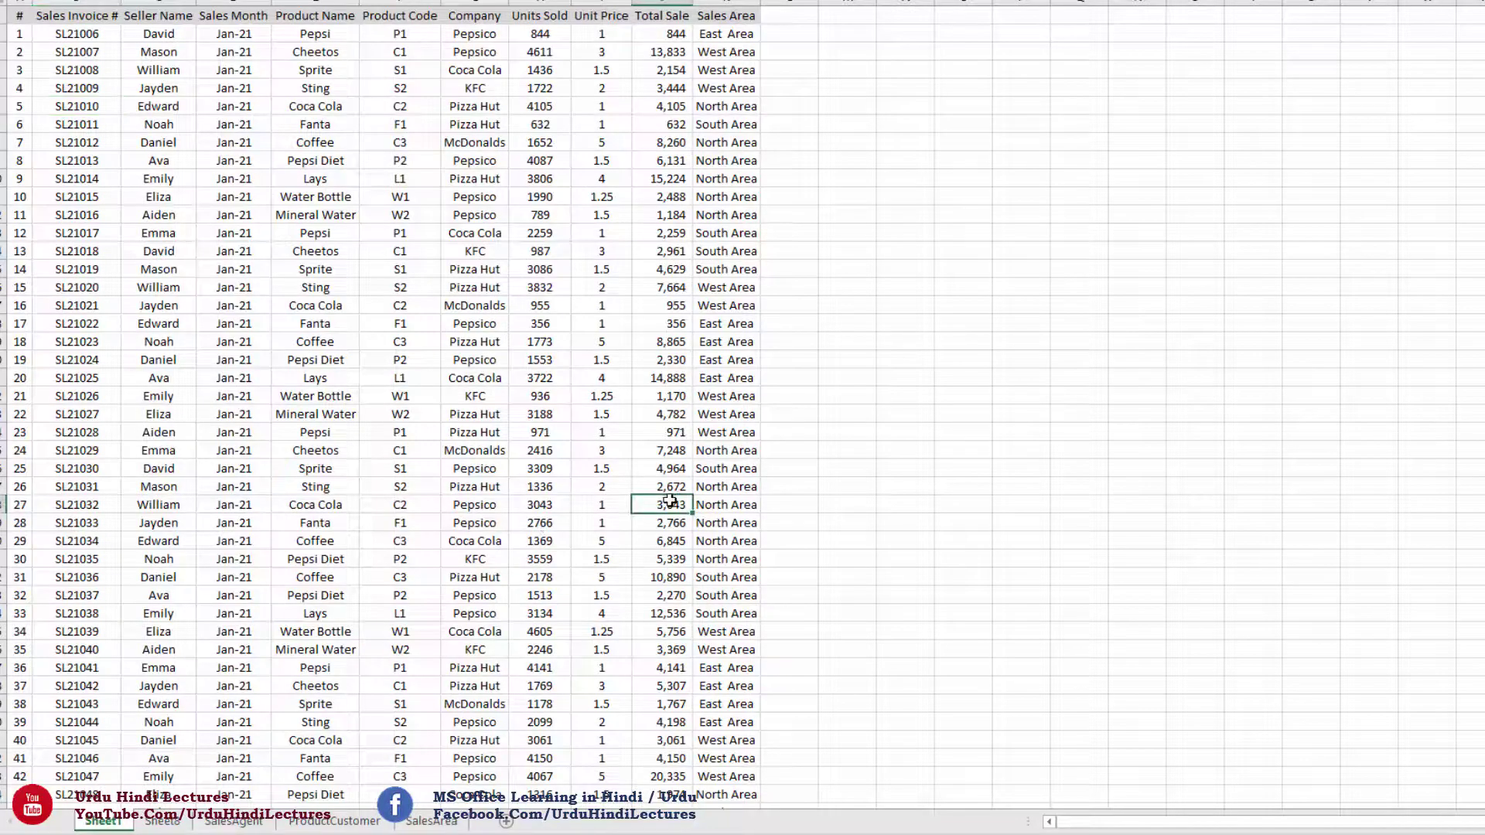
pyautogui.hotkey('ctrl', 'Up')
pyautogui.hotkey('ctrl', 'shift', 'Down')
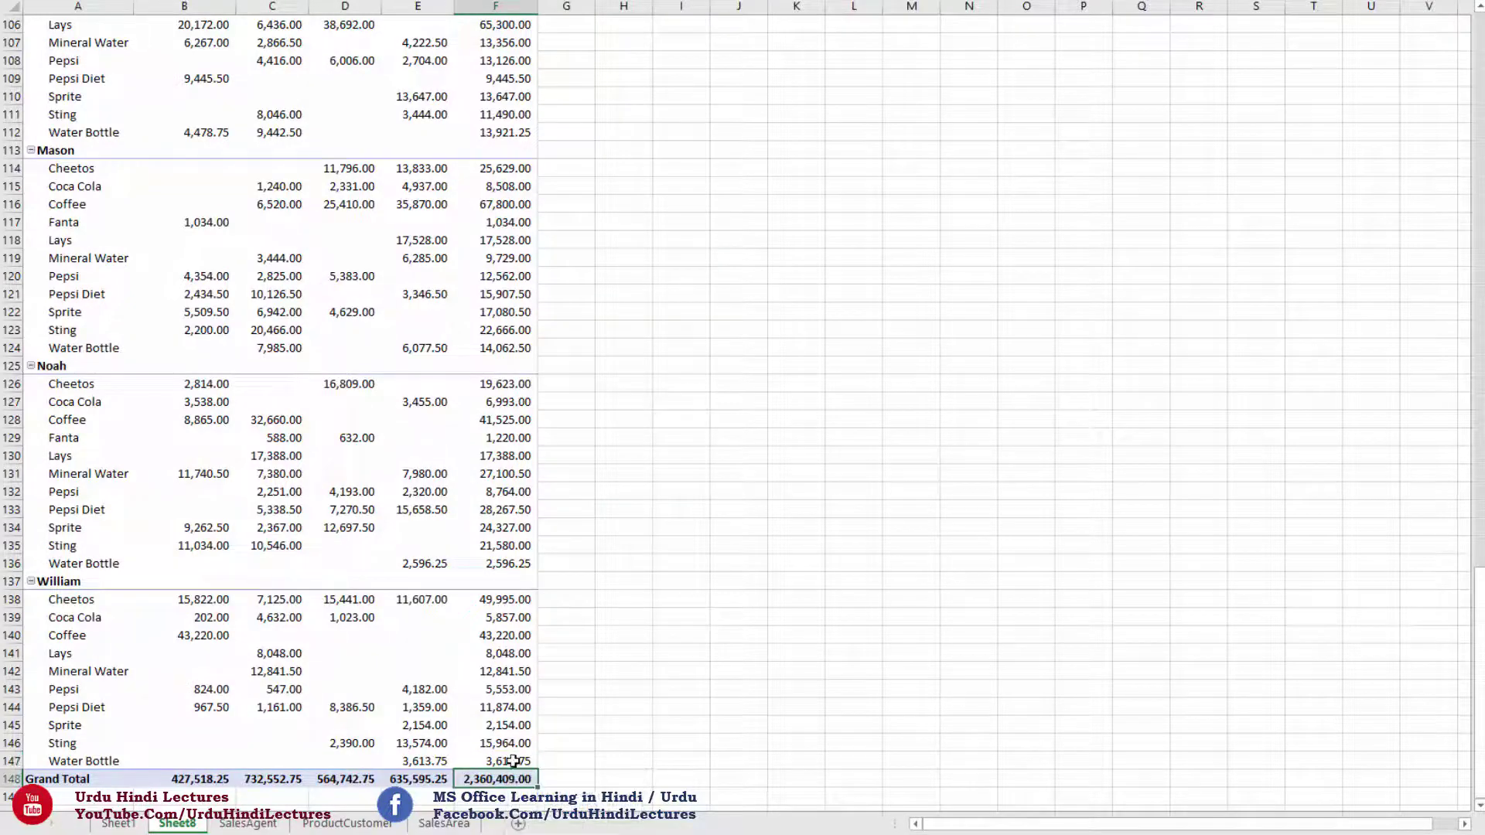
# - Compare the PivotTable's grand total with the SalesArea, ProductCustomer and SalesAgent source tables, finishing on the PivotTable sheet
pyautogui.click(427, 826)
pyautogui.click(347, 824)
pyautogui.click(247, 824)
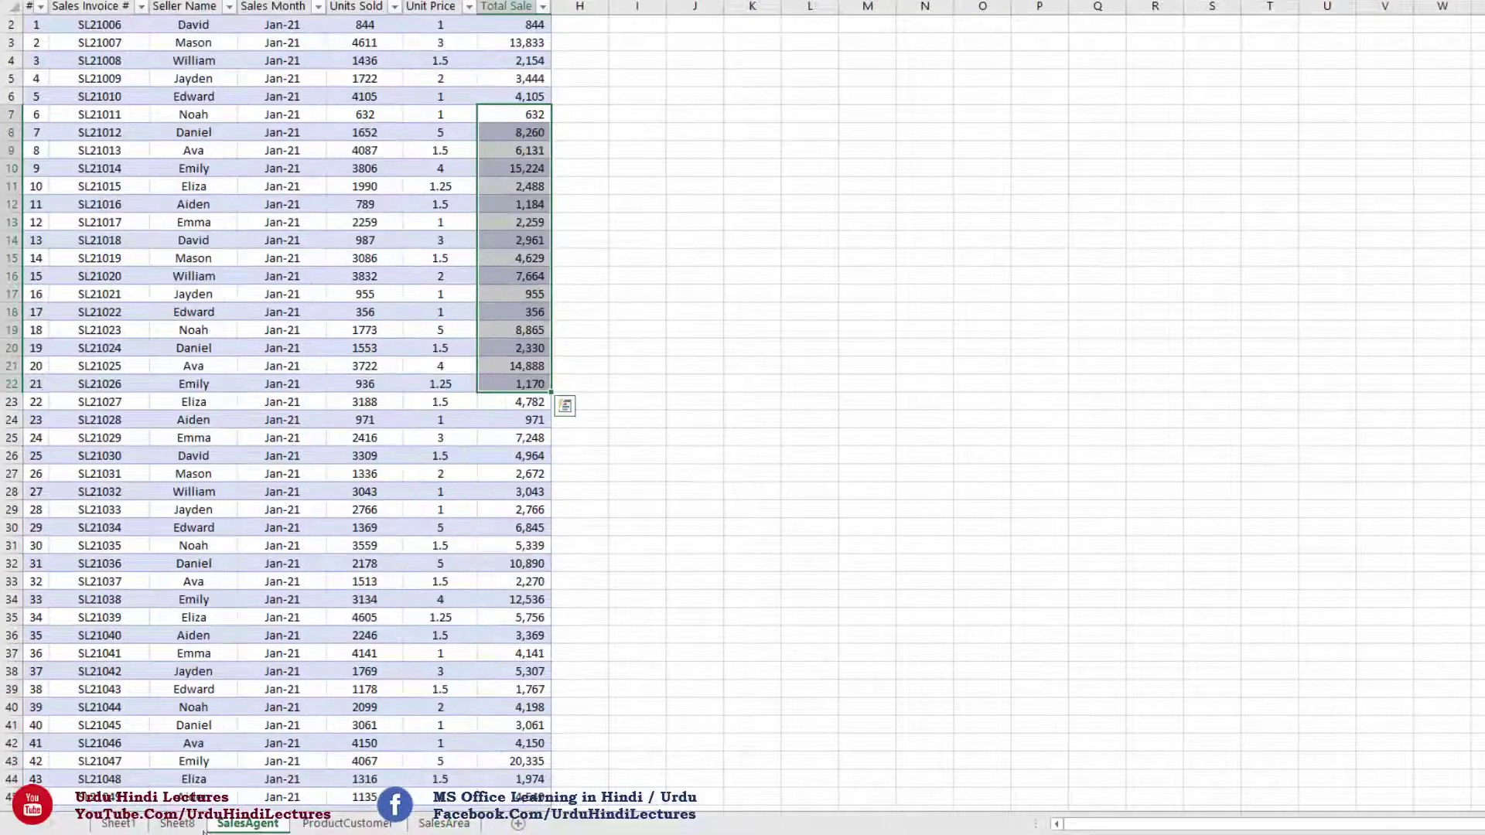
pyautogui.click(178, 824)
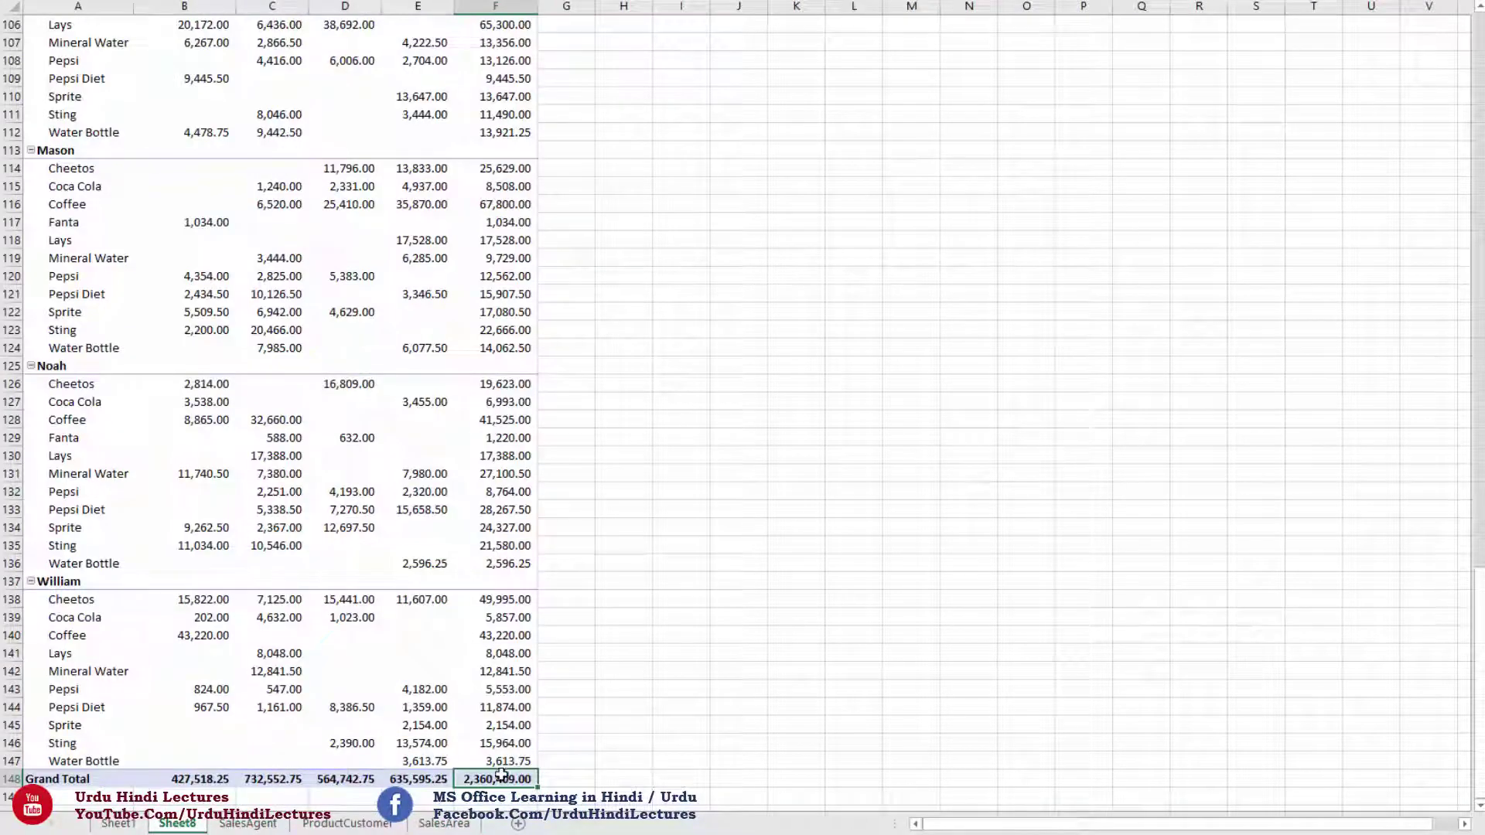
pyautogui.click(437, 824)
pyautogui.click(347, 824)
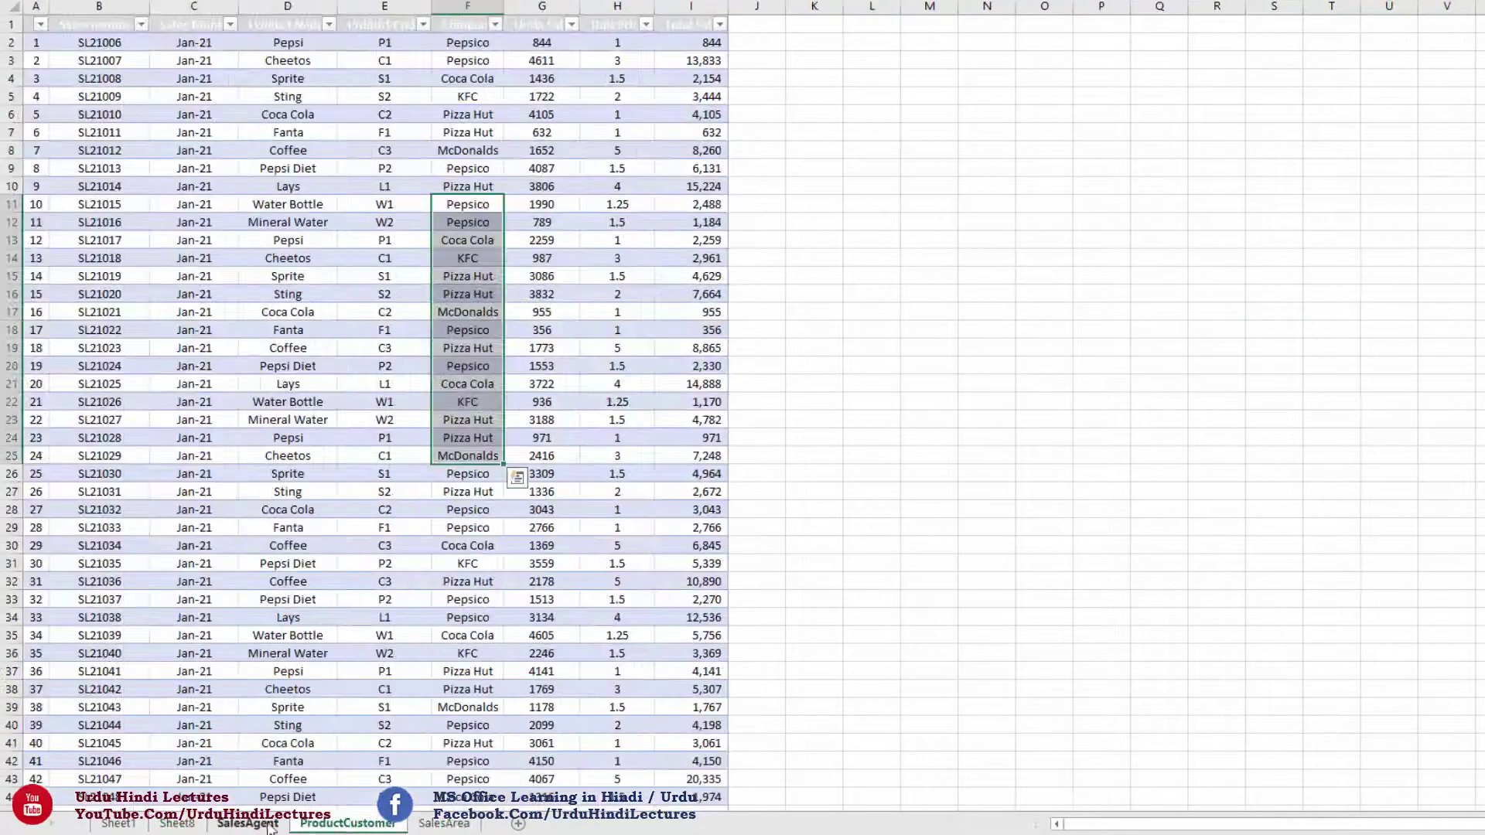
pyautogui.click(247, 824)
pyautogui.click(178, 825)
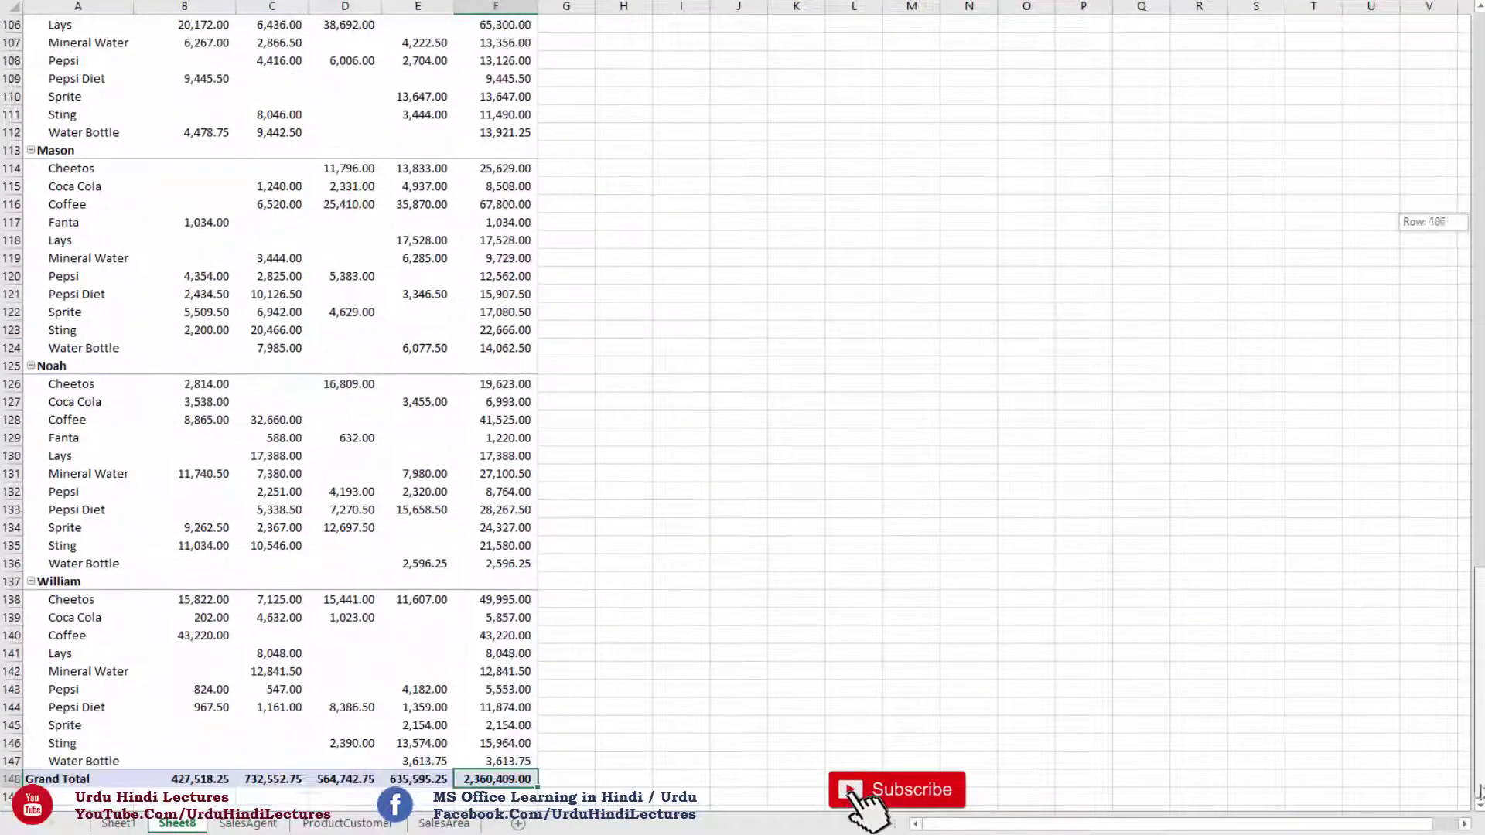
# - Review the PivotTable's first sellers alongside the three source tables once more and return to the PivotTable sheet
pyautogui.moveTo(1480, 757); pyautogui.dragTo(1480, 204)
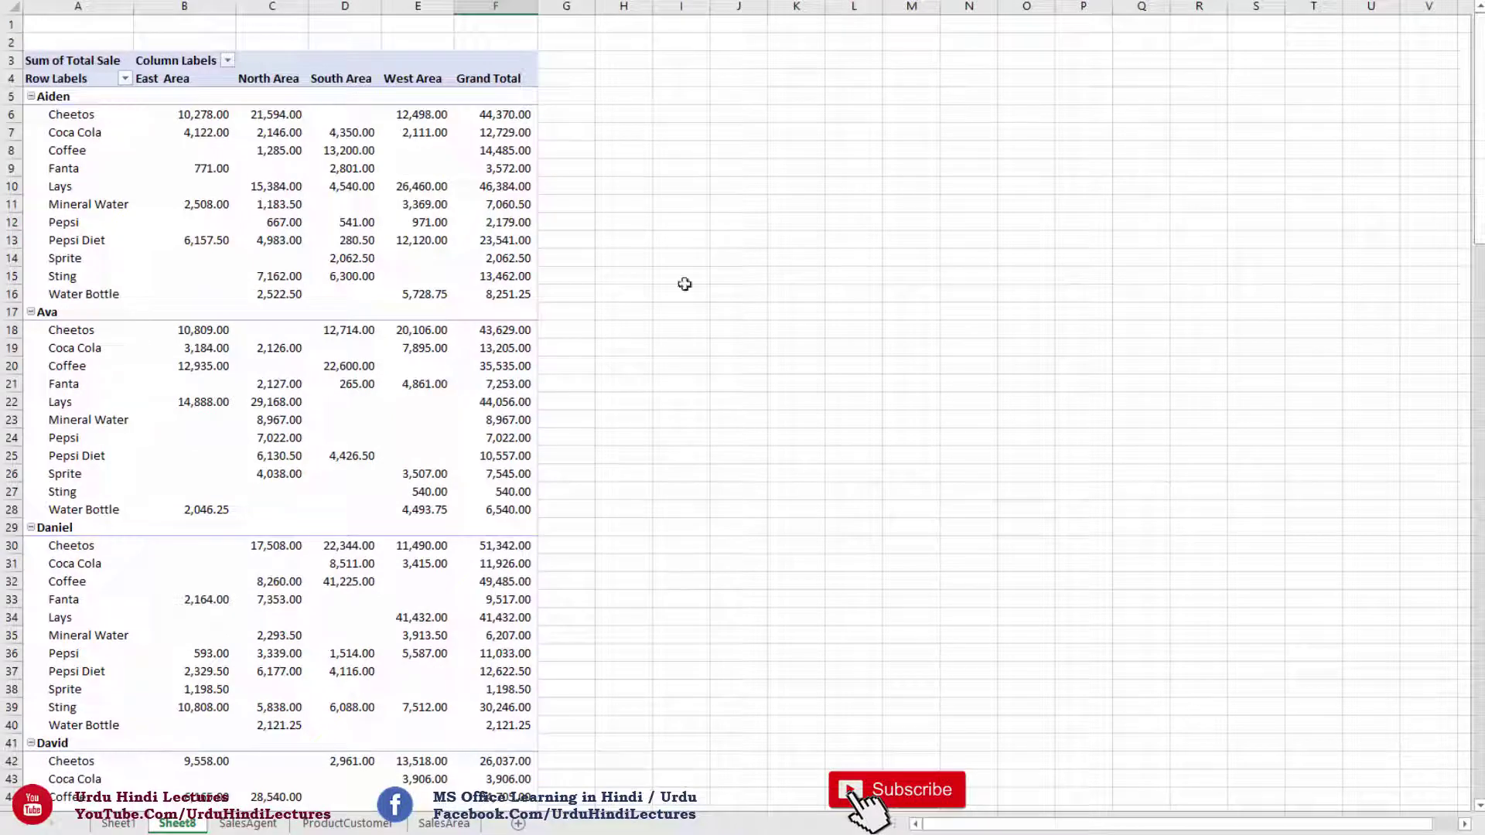
pyautogui.click(444, 824)
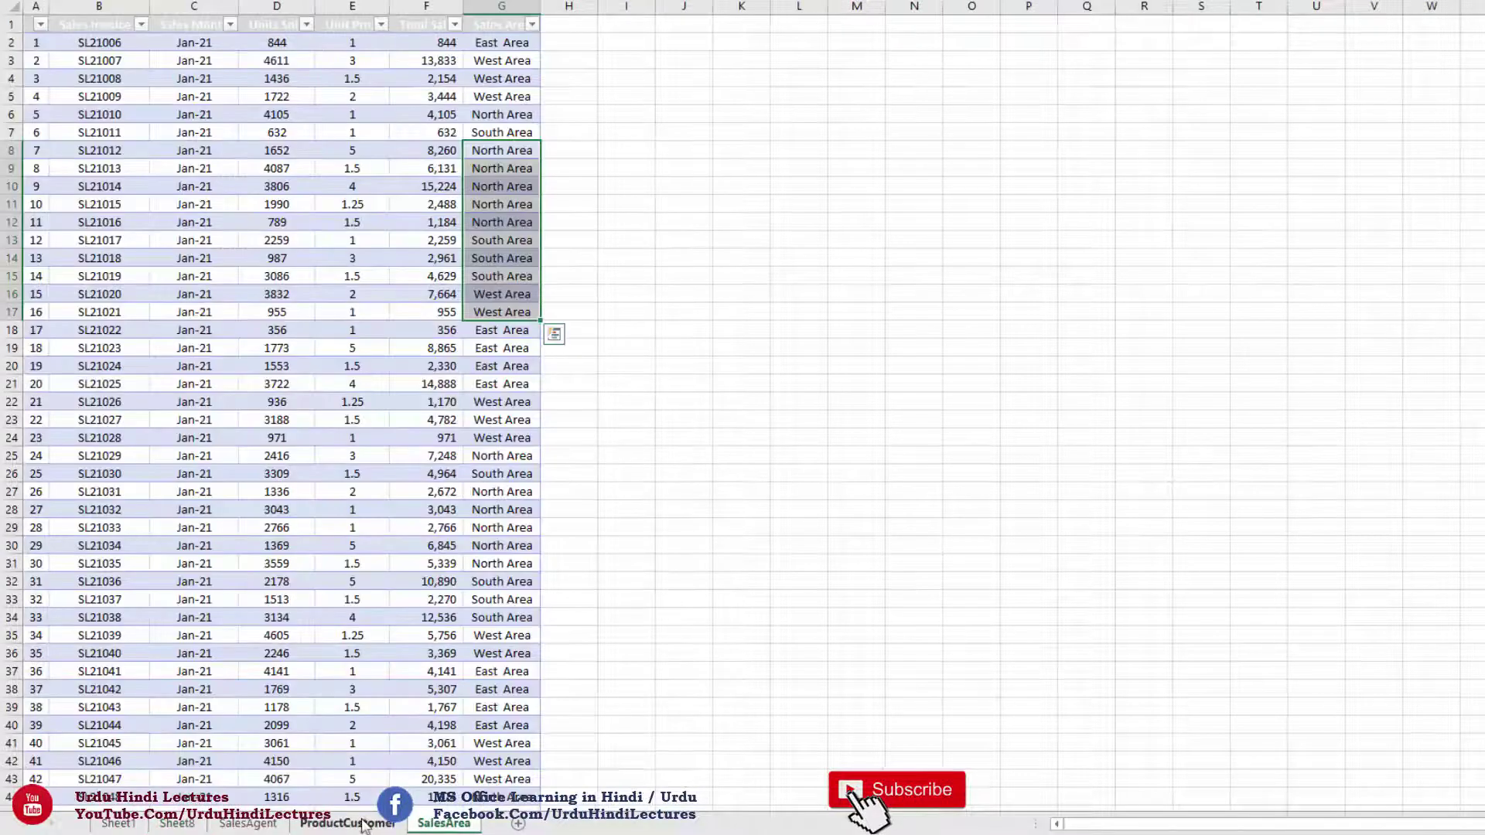
pyautogui.click(366, 824)
pyautogui.click(247, 825)
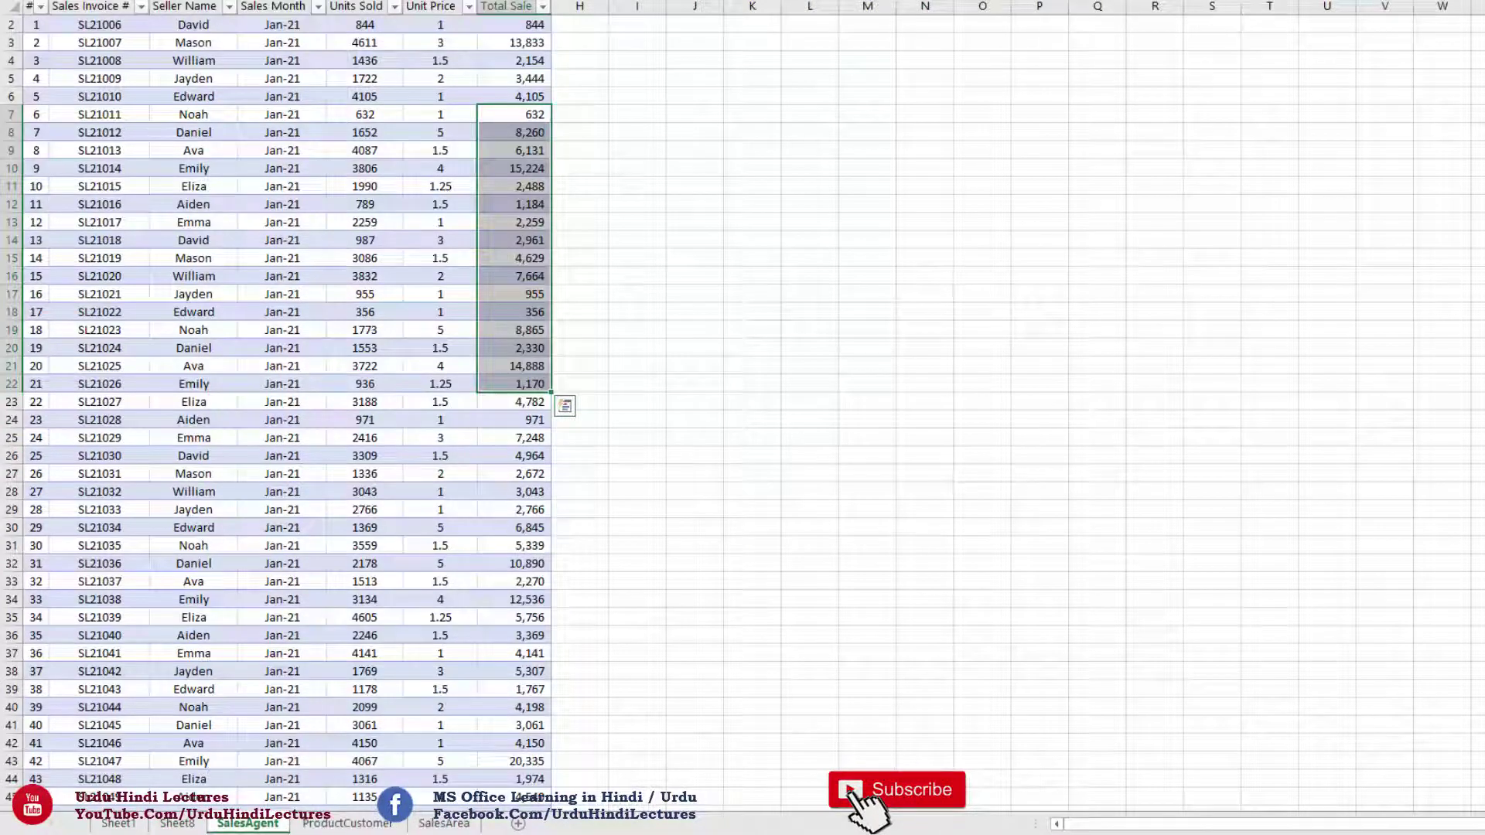
pyautogui.hotkey('ctrl', 'pageup')
pyautogui.hotkey('ctrl', 'pagedown')
pyautogui.click(366, 824)
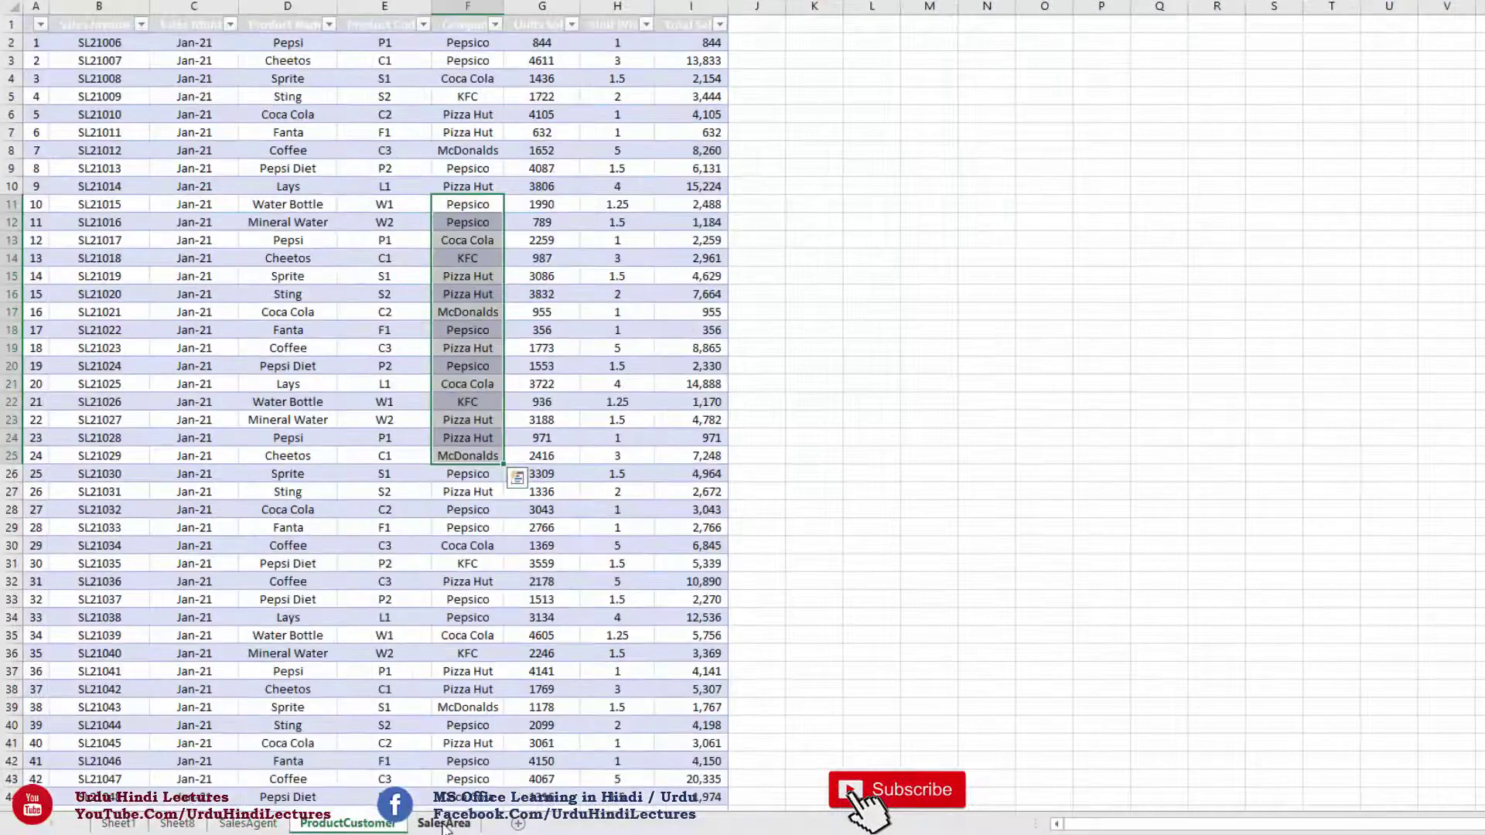
pyautogui.click(444, 824)
pyautogui.click(185, 825)
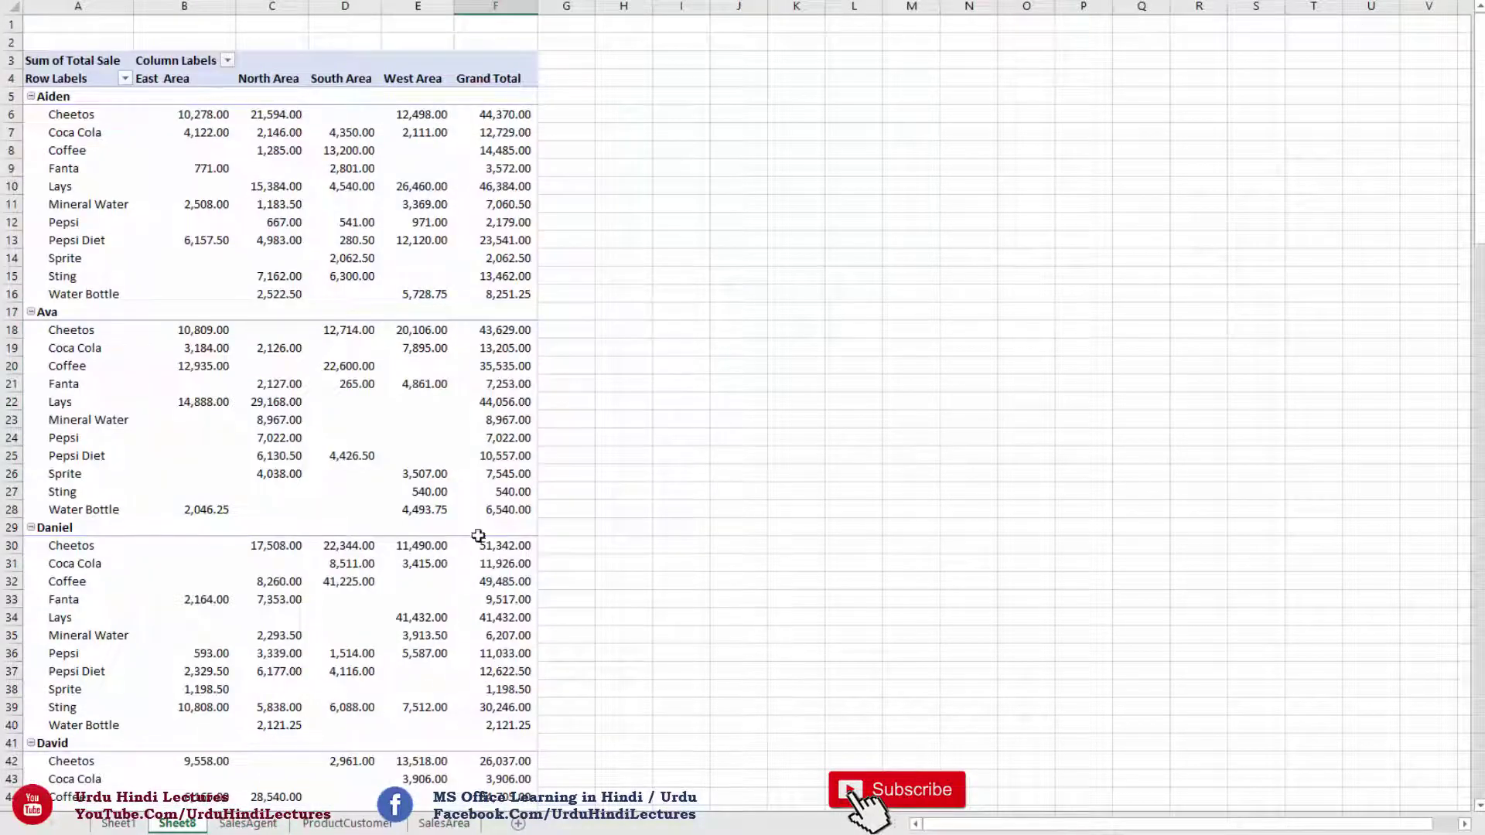
pyautogui.moveTo(681, 240); pyautogui.dragTo(681, 116)
pyautogui.moveTo(624, 294); pyautogui.dragTo(621, 117)
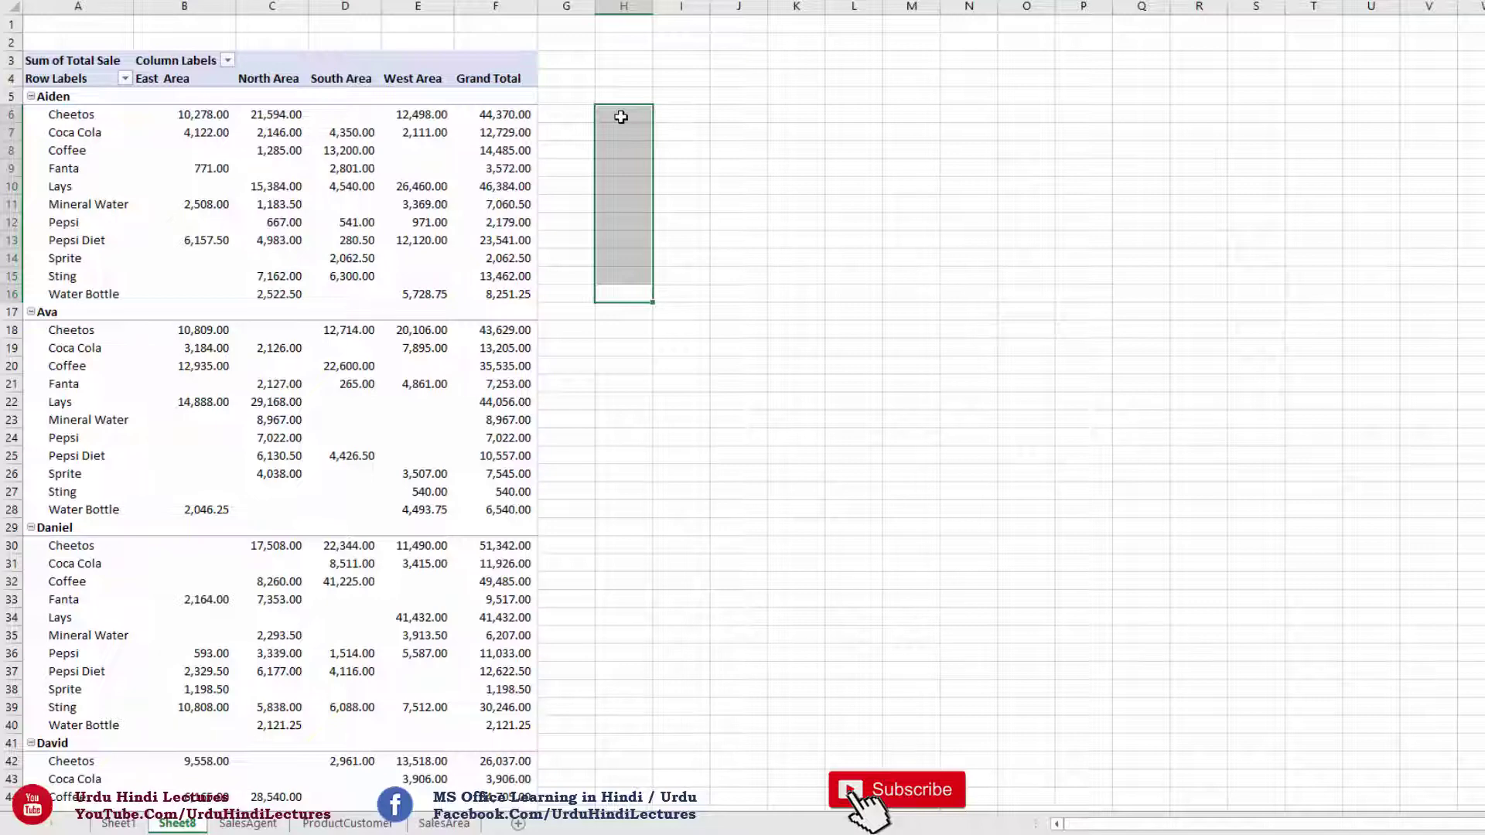